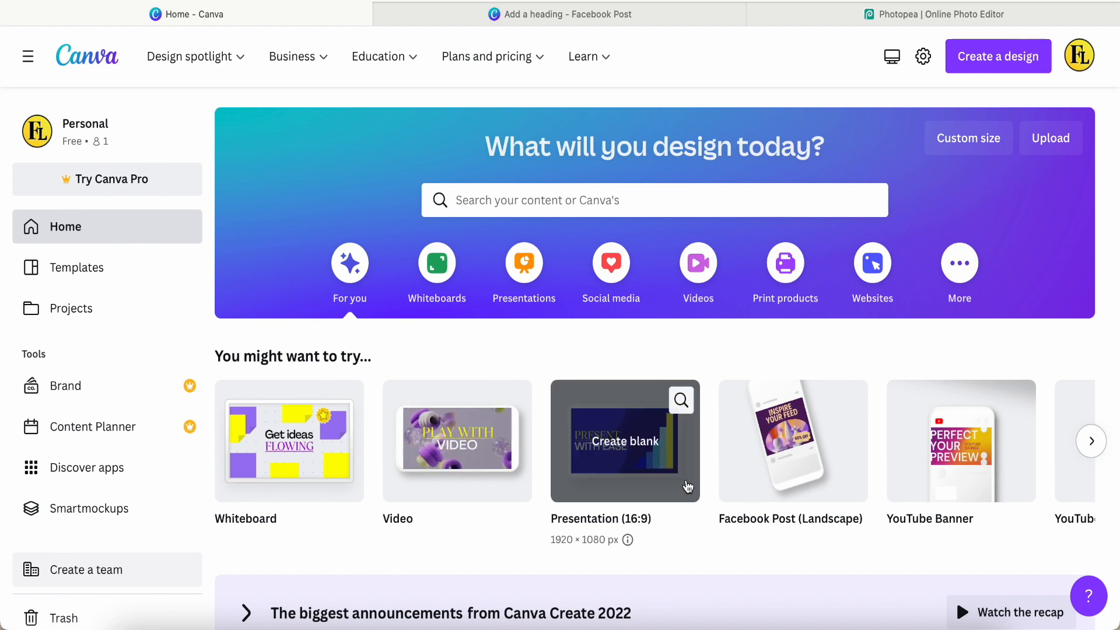
Switch to the Facebook Post design and check its custom size in the resize options
click(566, 16)
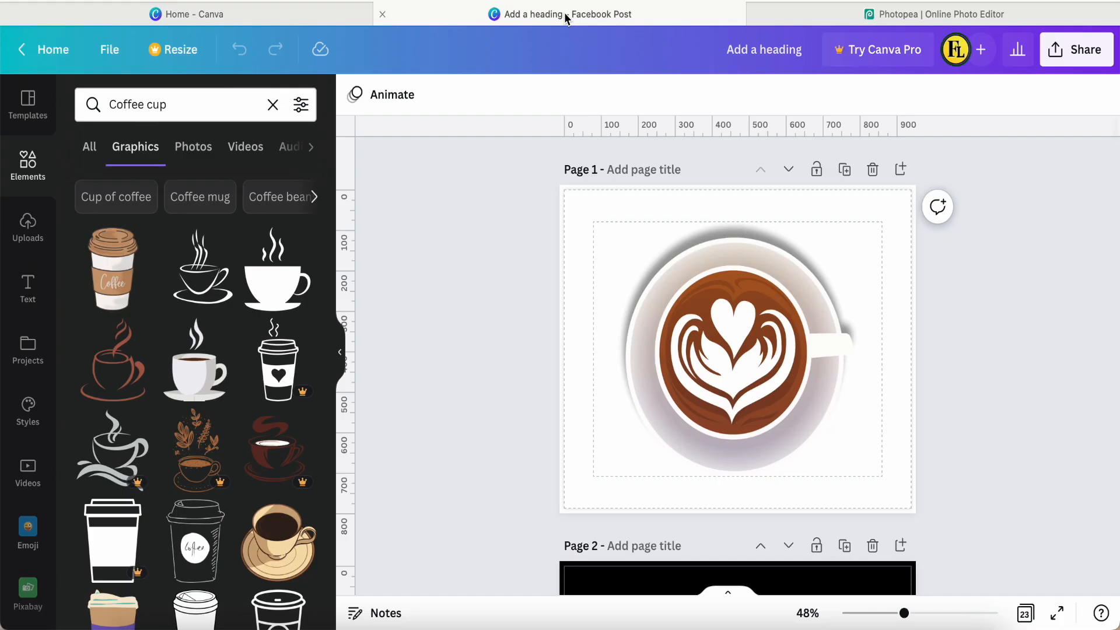
click(173, 49)
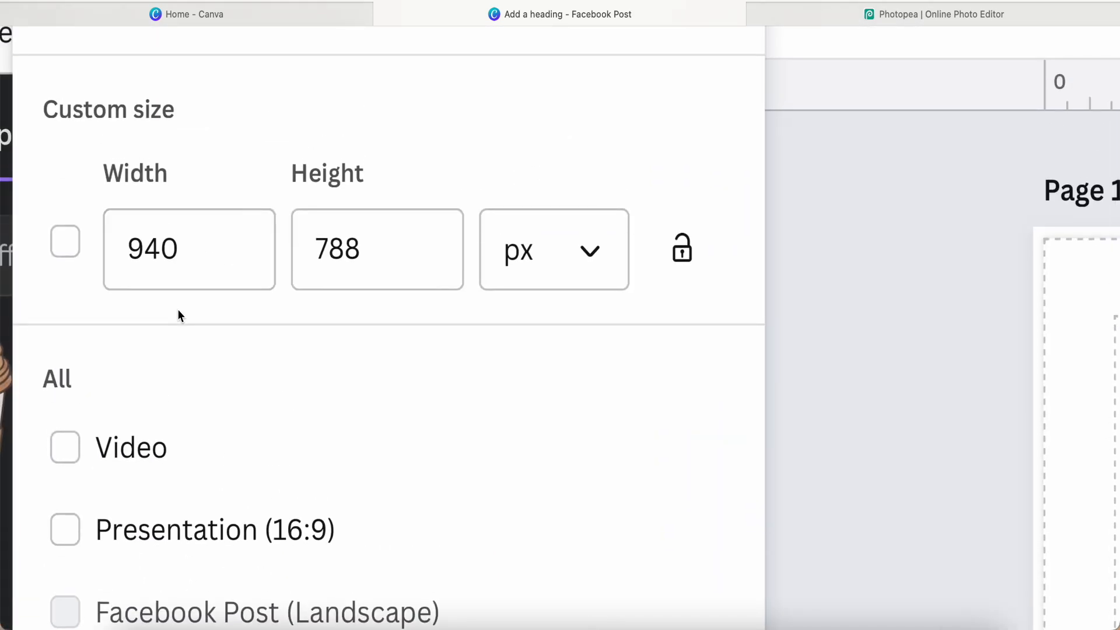
scroll(177, 309, down, 5)
click(482, 328)
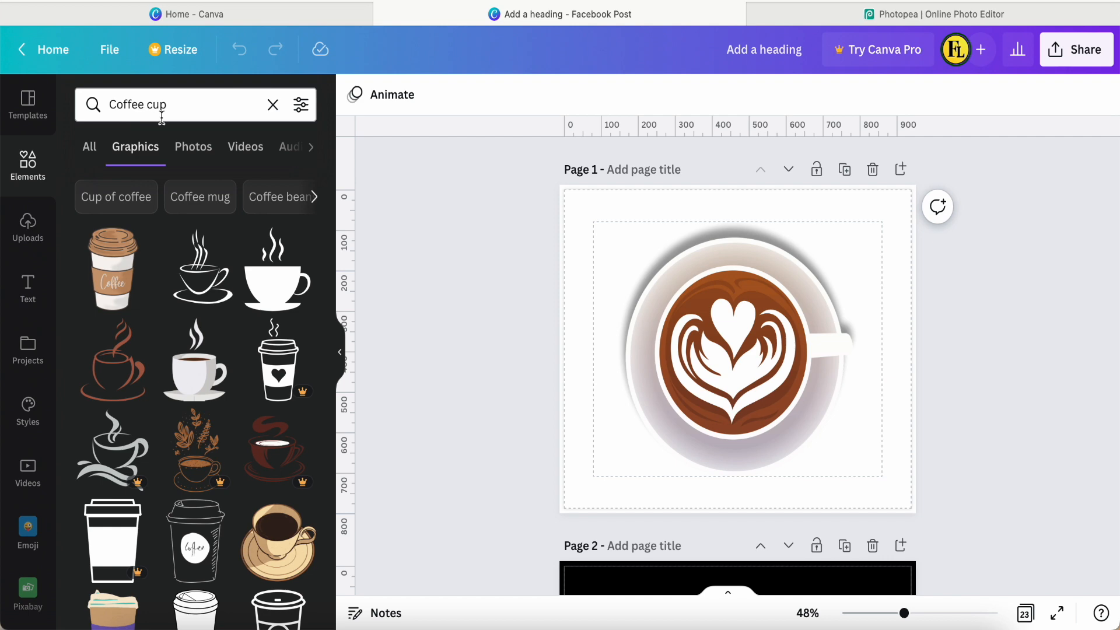
Replace the cup on page 1 with the top-view latte art cup from the "Coffee cup" graphics results
scroll(238, 327, down, 8)
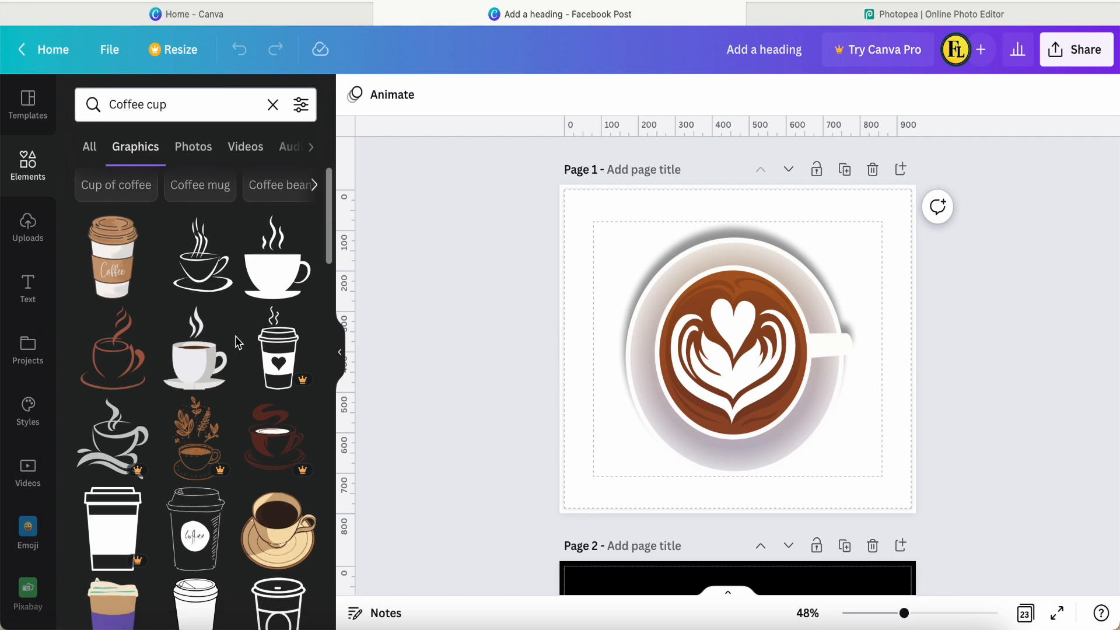
scroll(196, 406, down, 8)
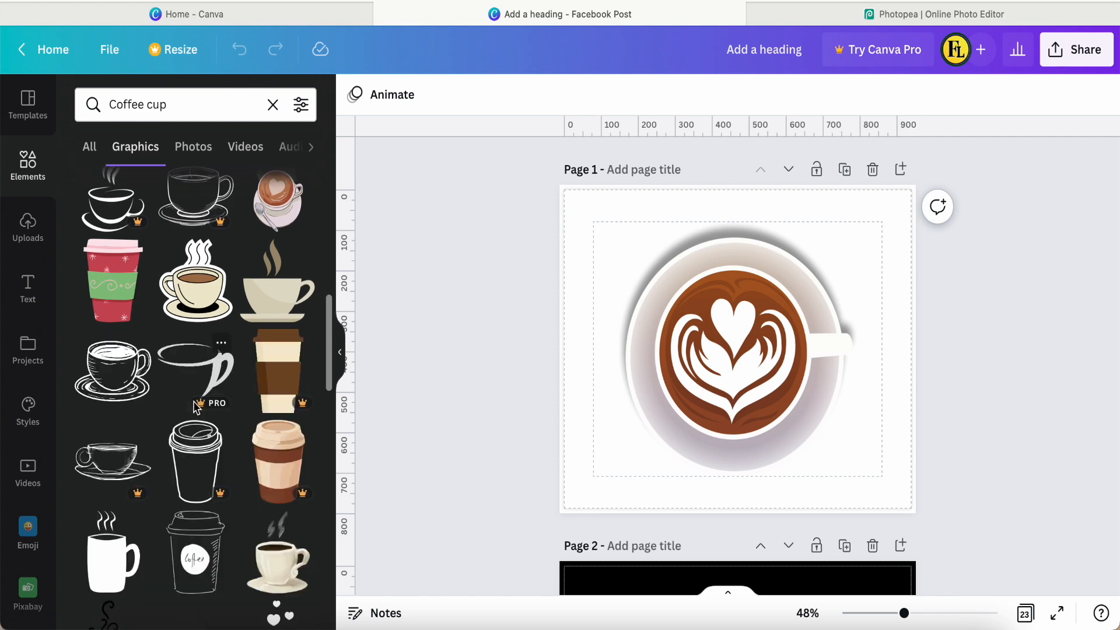
scroll(195, 406, down, 10)
scroll(195, 406, down, 10)
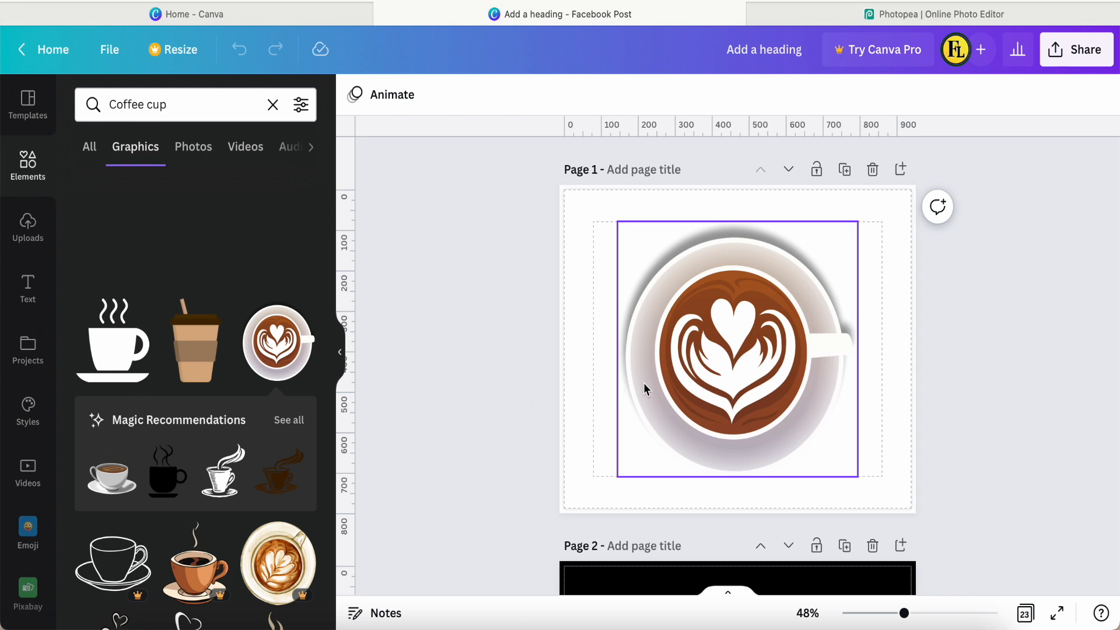
click(678, 402)
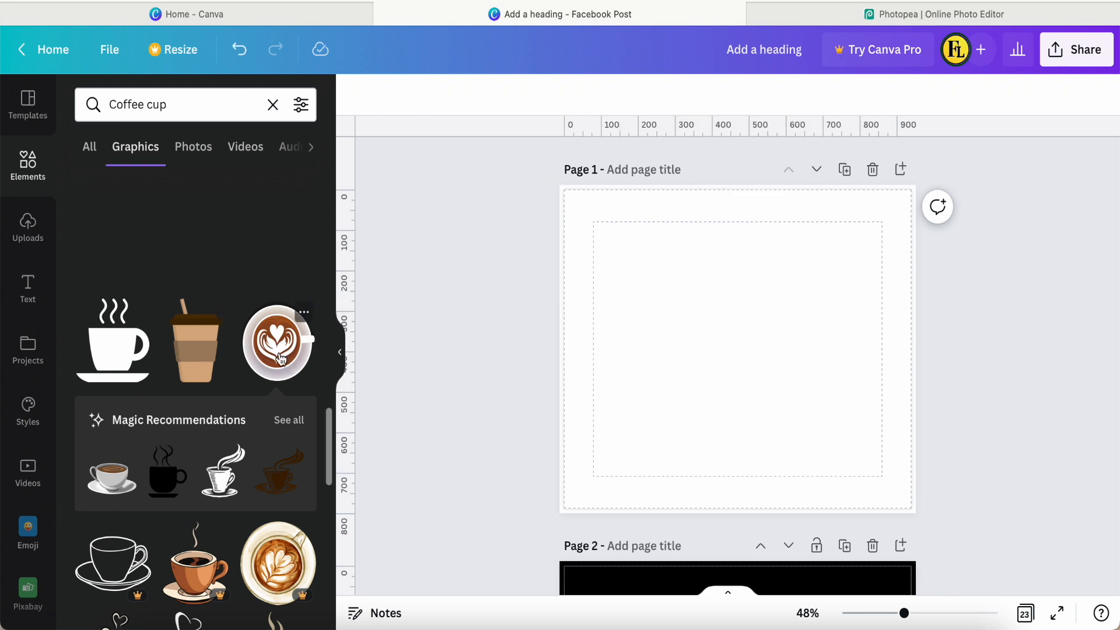
click(277, 350)
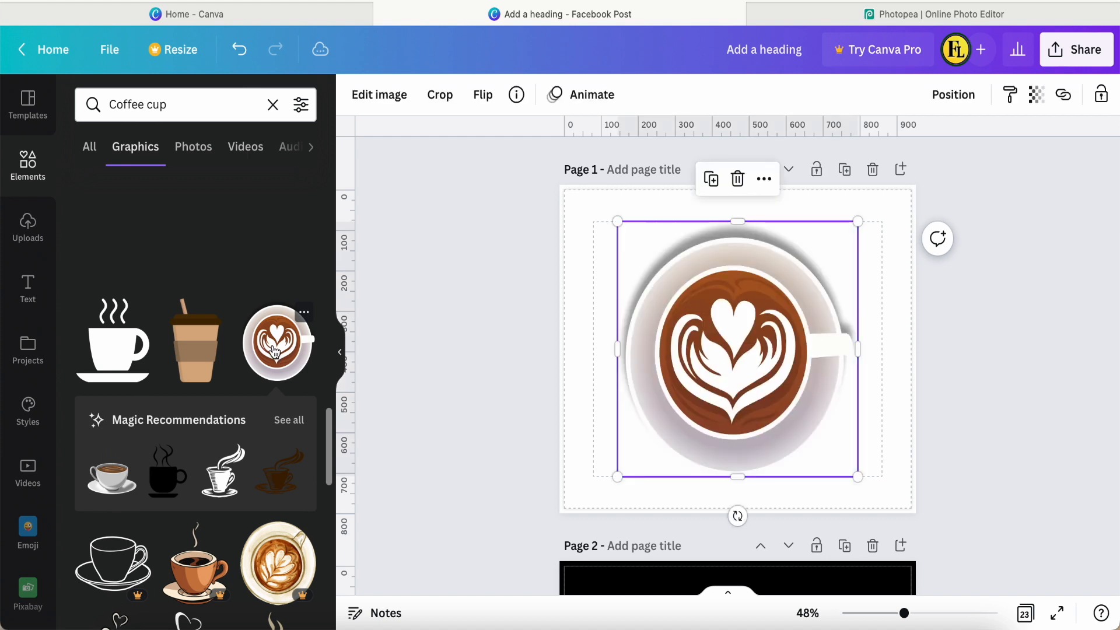
click(454, 397)
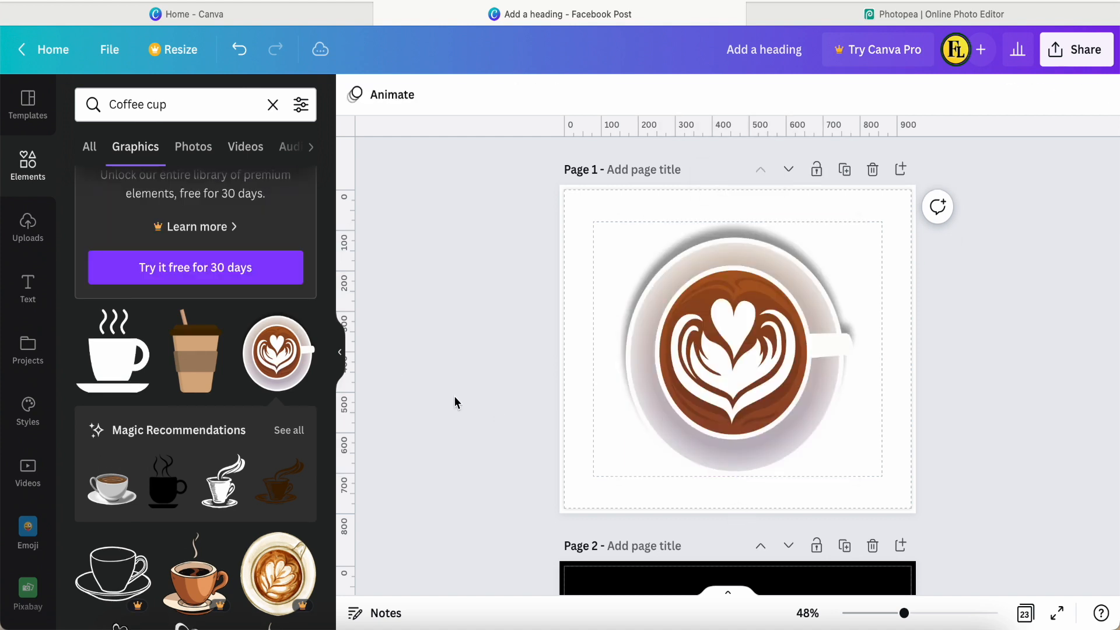
Set the background colour of page 1 to black
scroll(468, 396, down, 2)
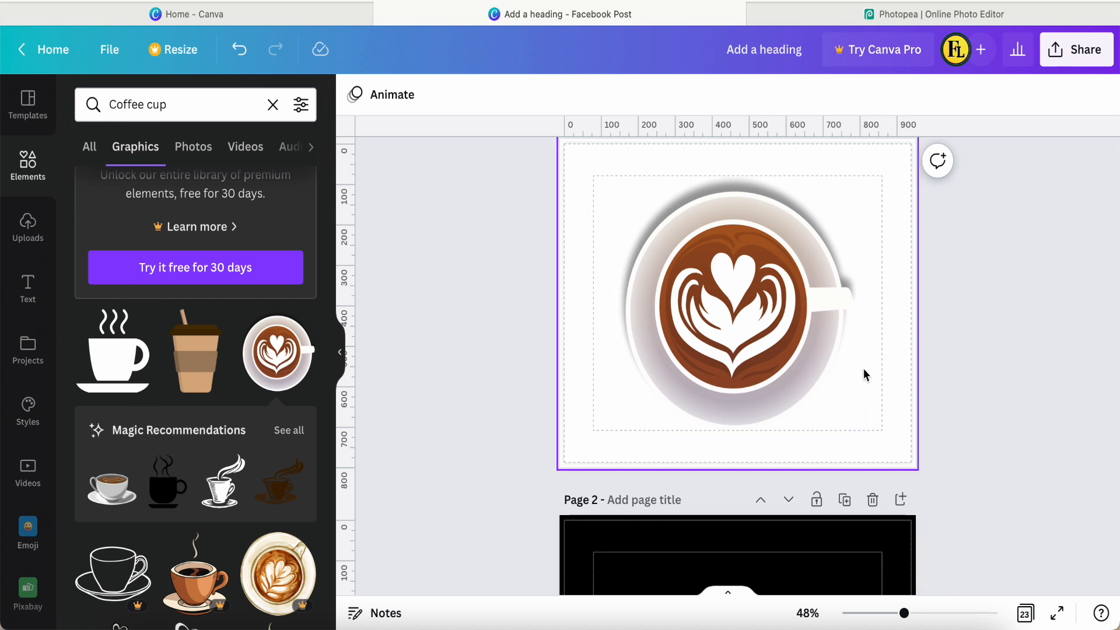
scroll(581, 369, down, 10)
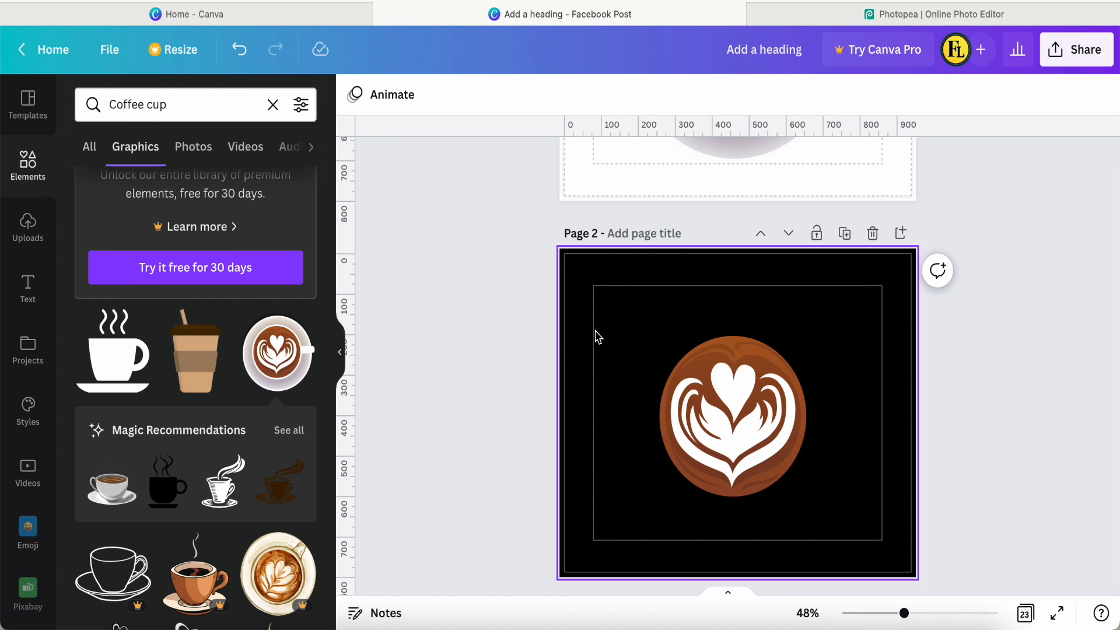
scroll(595, 332, up, 5)
click(580, 238)
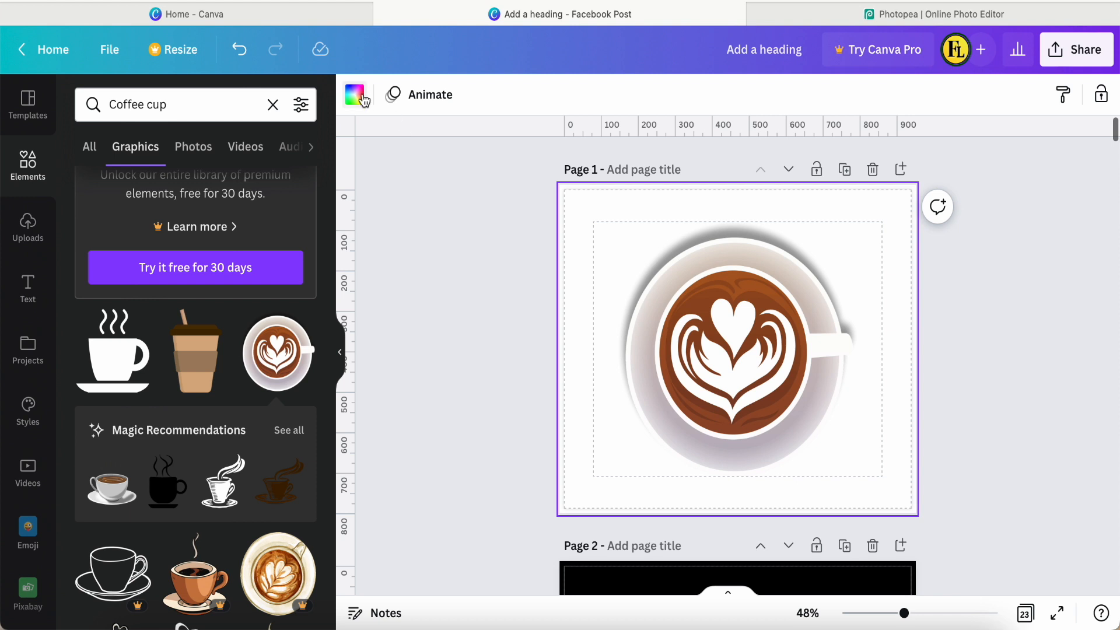
click(361, 97)
click(133, 183)
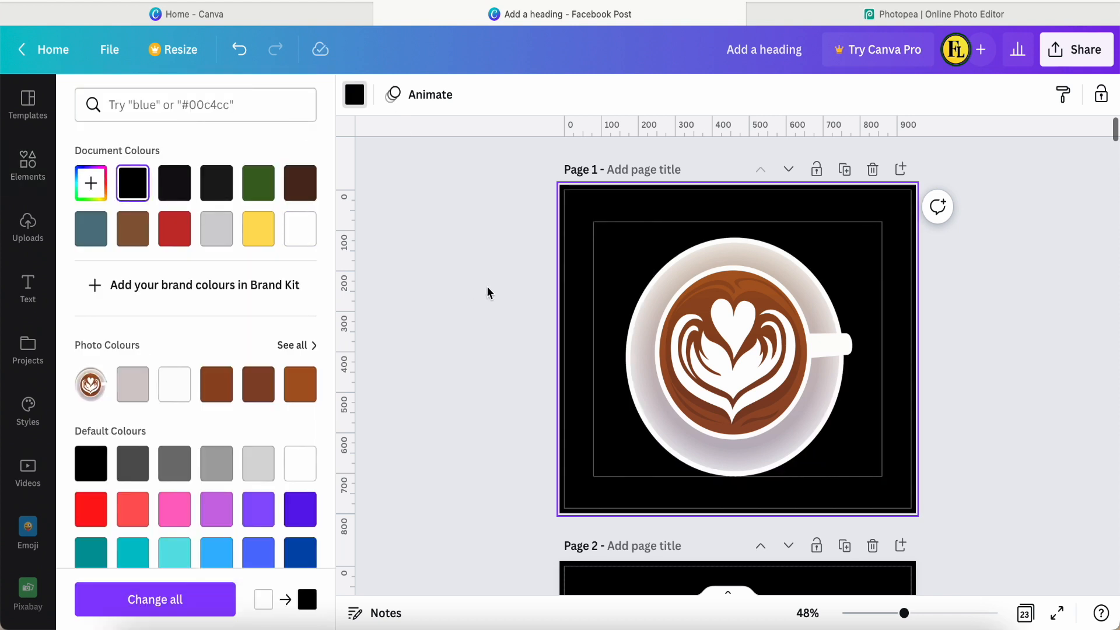
Add a circle shape over the cup on page 1 and fill it with black
click(29, 169)
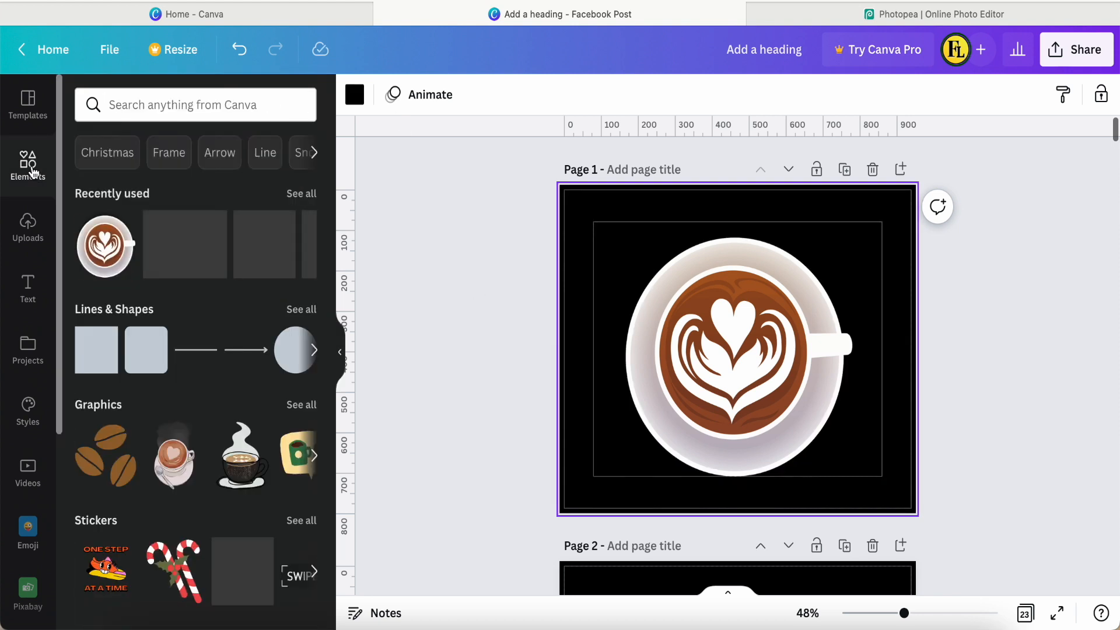
click(289, 360)
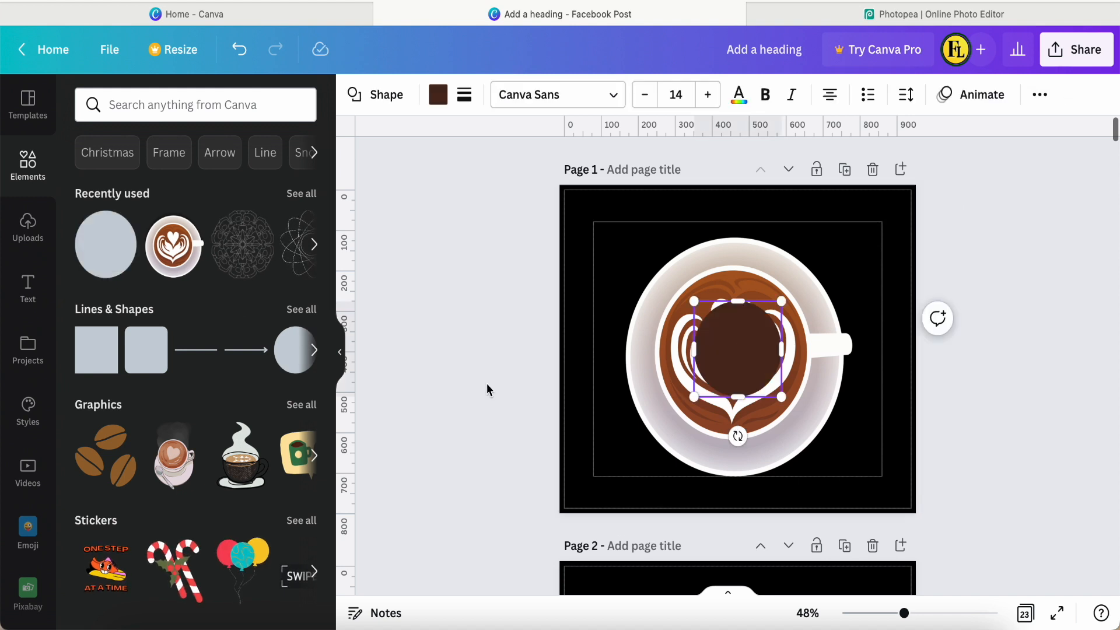
click(436, 98)
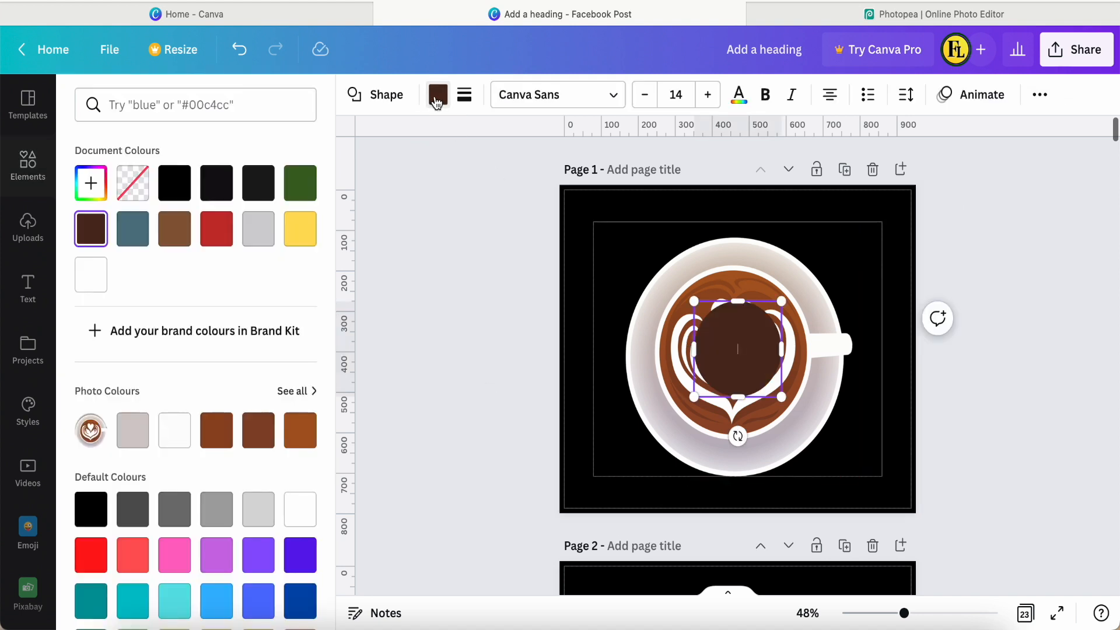
click(169, 192)
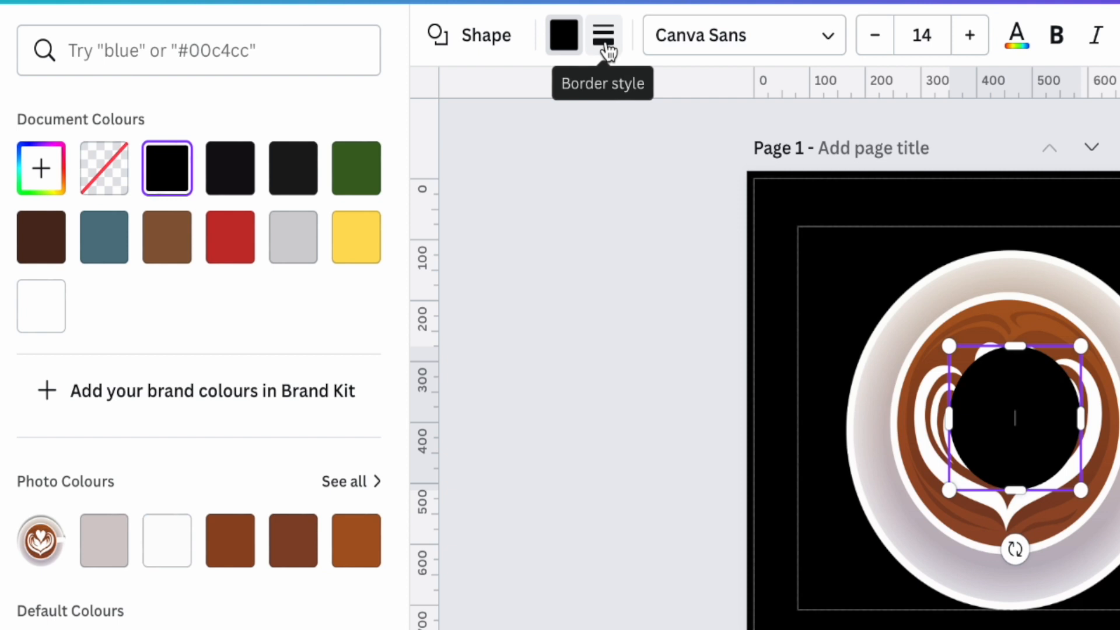
Give the circle a solid border, try it in white, and set the border colour to black
click(607, 51)
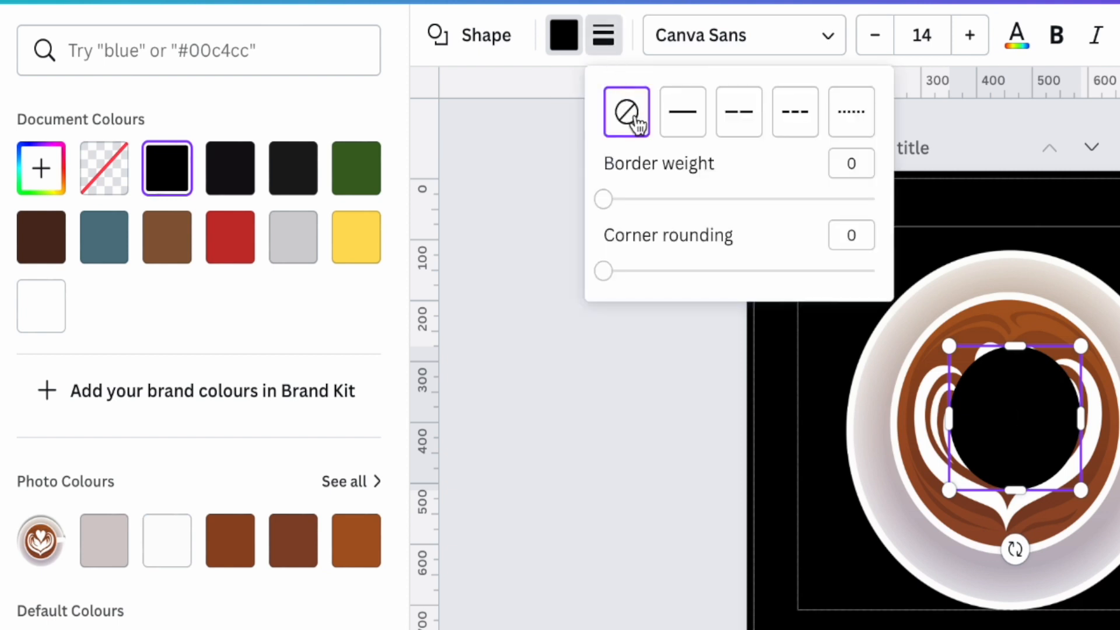
click(684, 124)
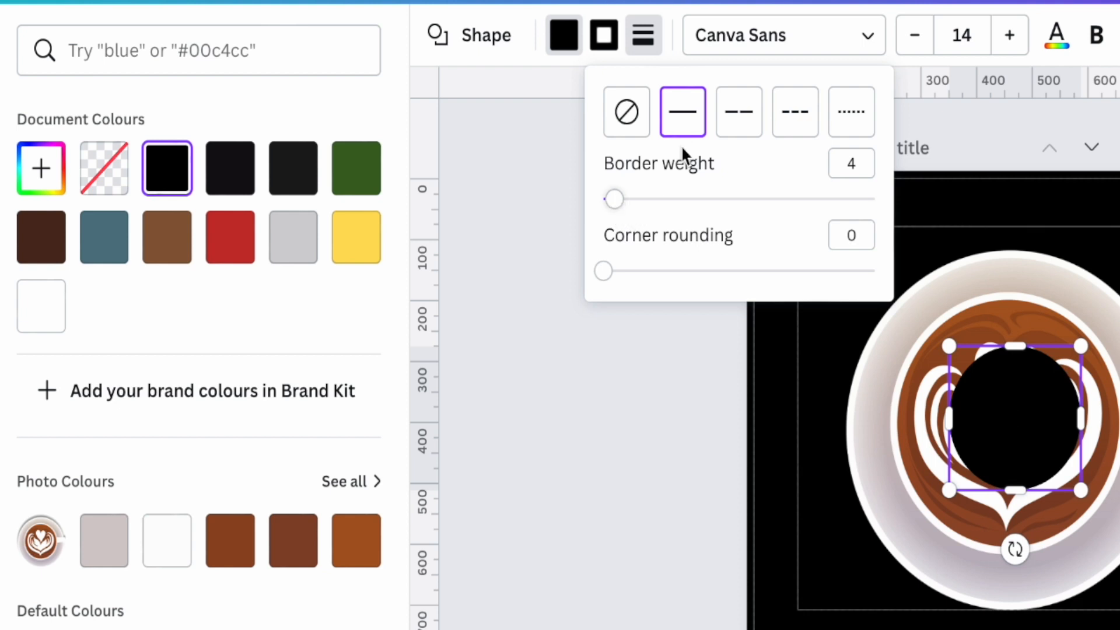
click(606, 42)
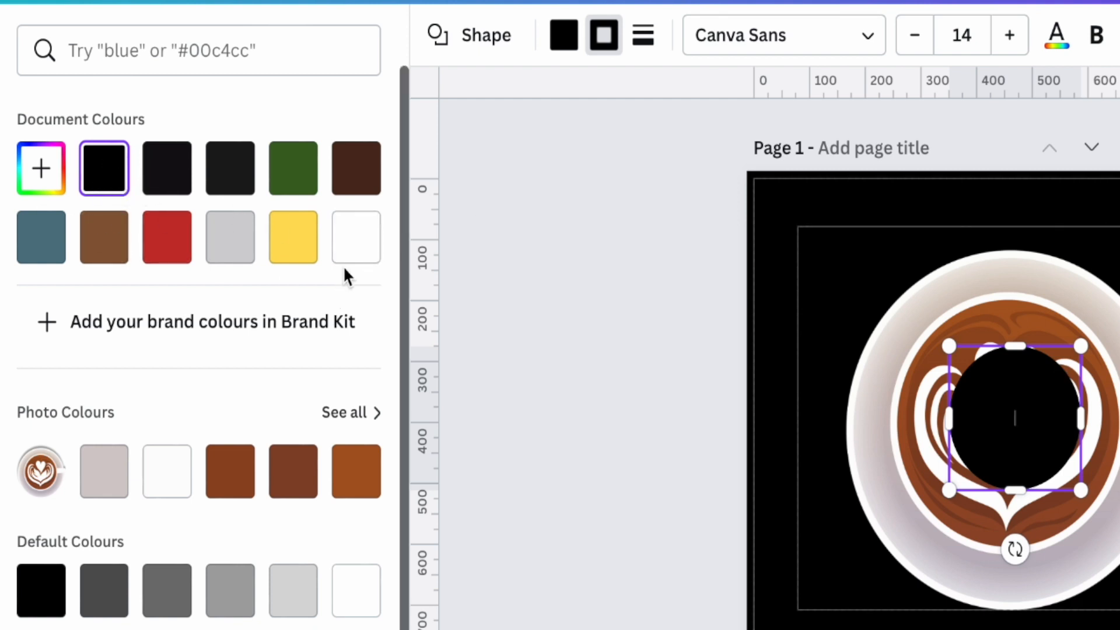
click(360, 248)
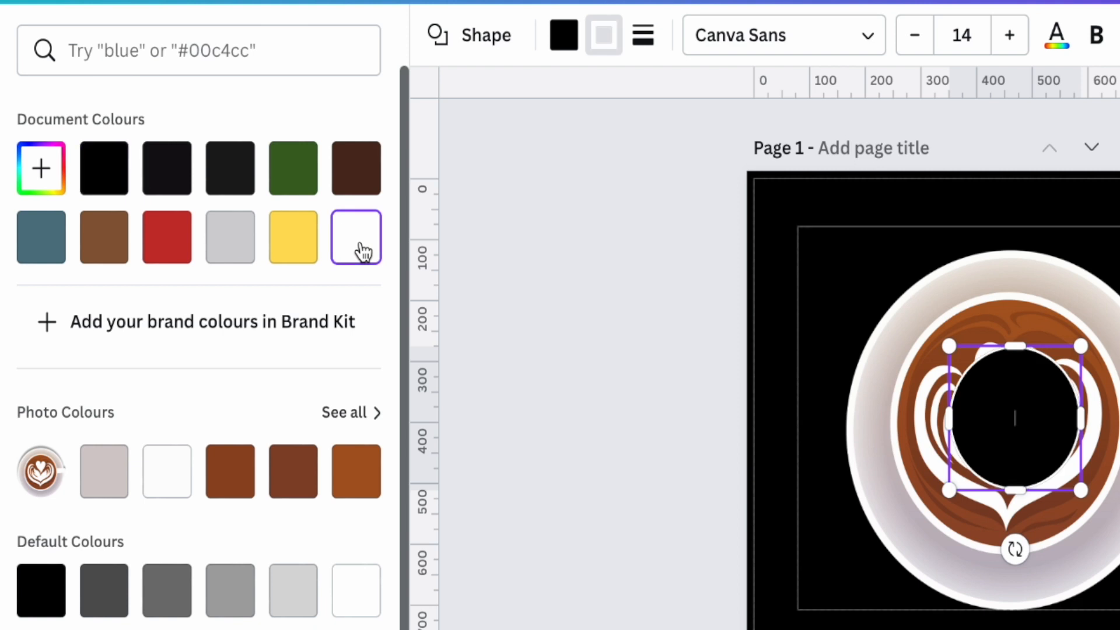
click(109, 182)
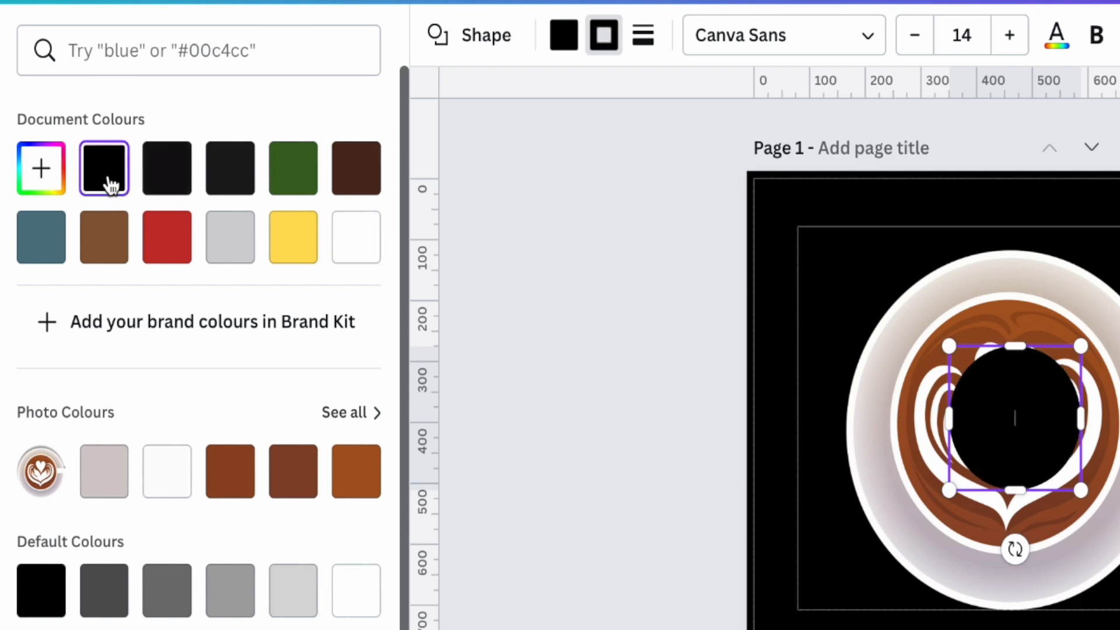
Make the circle's fill transparent and set its border weight to 20
click(567, 41)
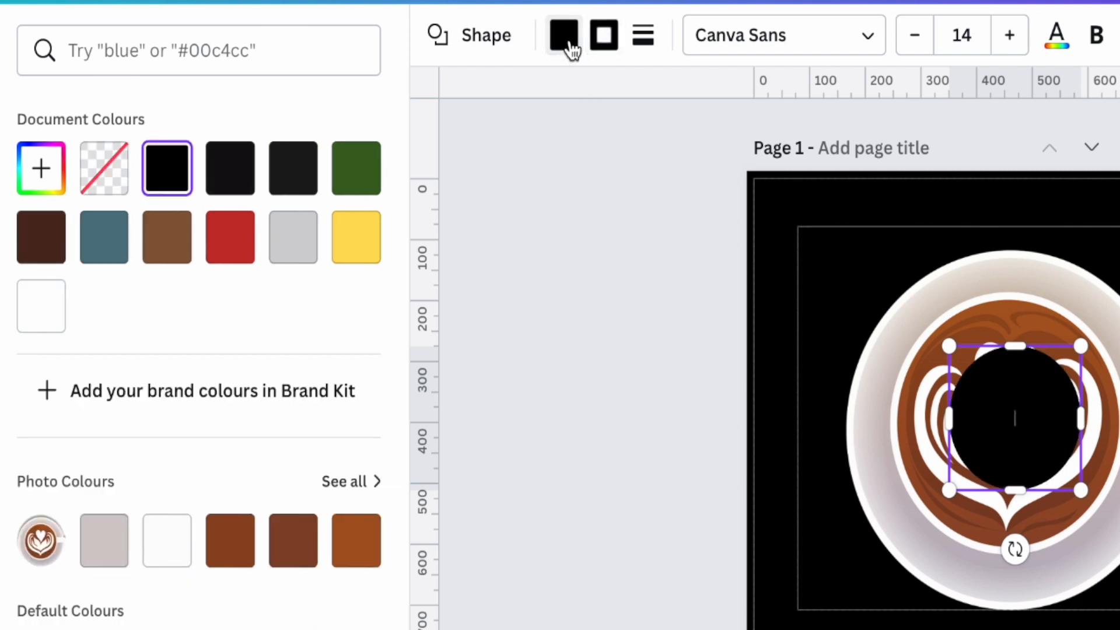
click(108, 175)
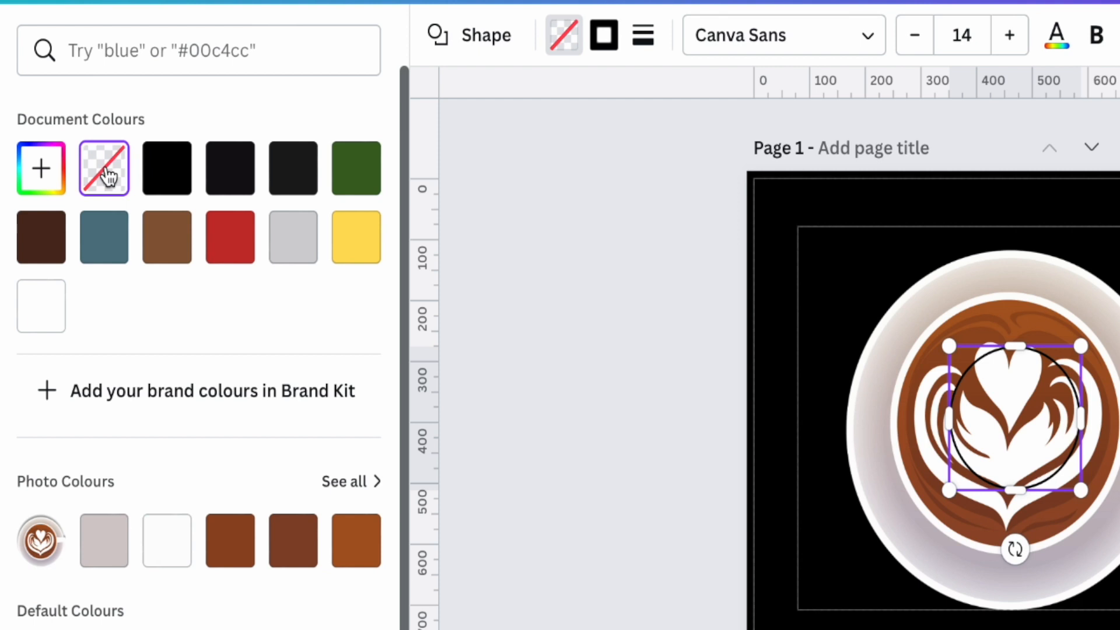
click(643, 44)
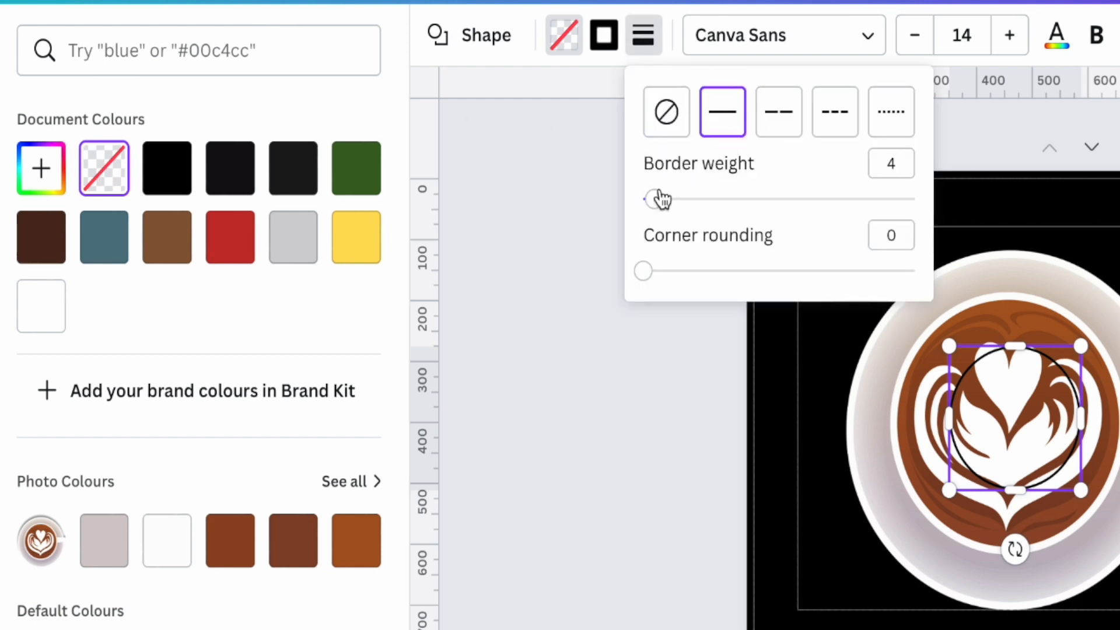
drag(656, 205, 700, 214)
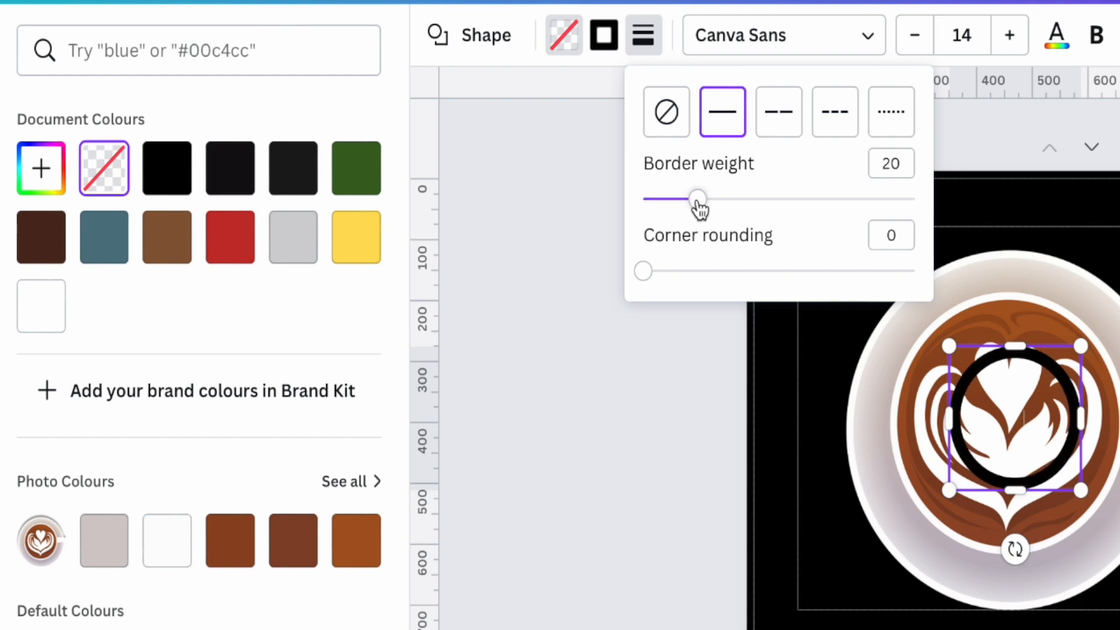
click(585, 355)
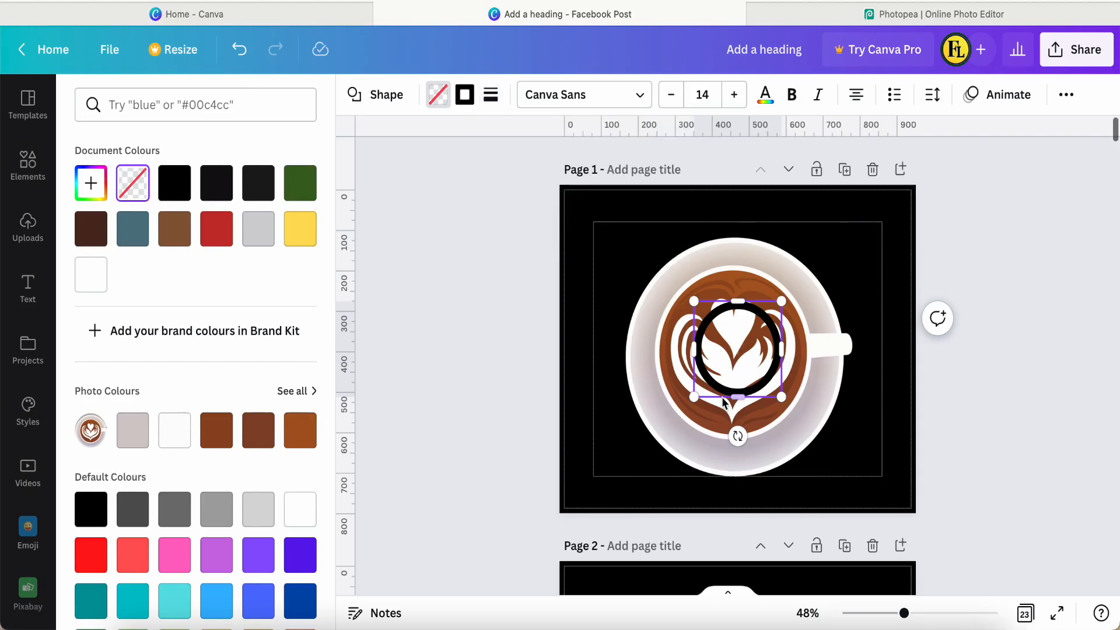
Resize and position the black ring so it closely surrounds the coffee surface, and set its border weight to 21
drag(690, 402, 645, 437)
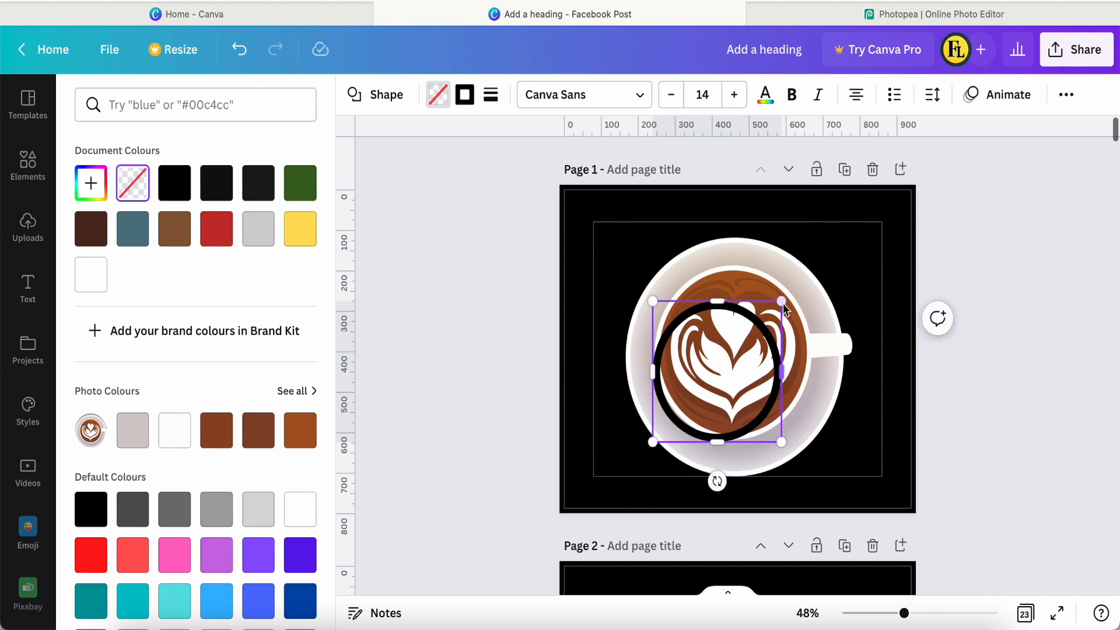
drag(783, 304, 824, 255)
drag(728, 334, 726, 334)
drag(822, 255, 819, 261)
drag(815, 274, 814, 263)
drag(651, 443, 653, 440)
click(491, 95)
mouse_move(527, 203)
mouse_down()
mouse_move(607, 204)
mouse_move(513, 205)
mouse_move(526, 204)
mouse_up()
Duplicate the ring, enlarge the copy to the saucer's outer edge and make its border much thicker
click(677, 415)
click(677, 415)
drag(654, 264, 614, 222)
drag(814, 440, 847, 476)
click(491, 95)
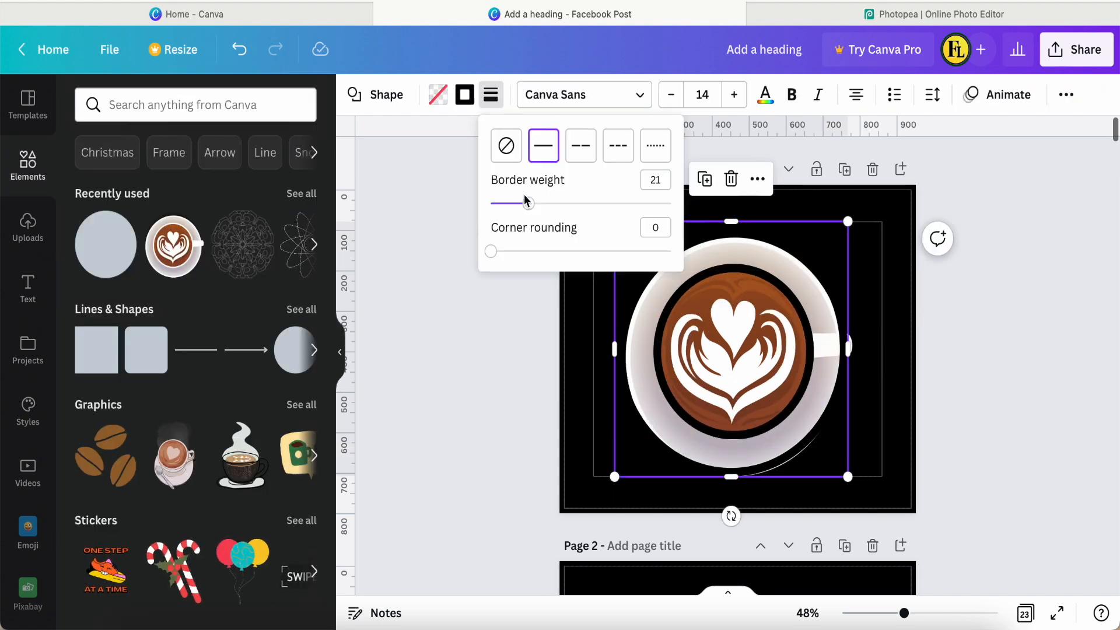
drag(526, 204, 666, 204)
Fine-tune the size of the thick outer ring so that it hides the rest of the saucer
click(641, 431)
click(641, 431)
drag(616, 476, 613, 485)
drag(855, 221, 852, 230)
drag(614, 485, 622, 477)
click(496, 373)
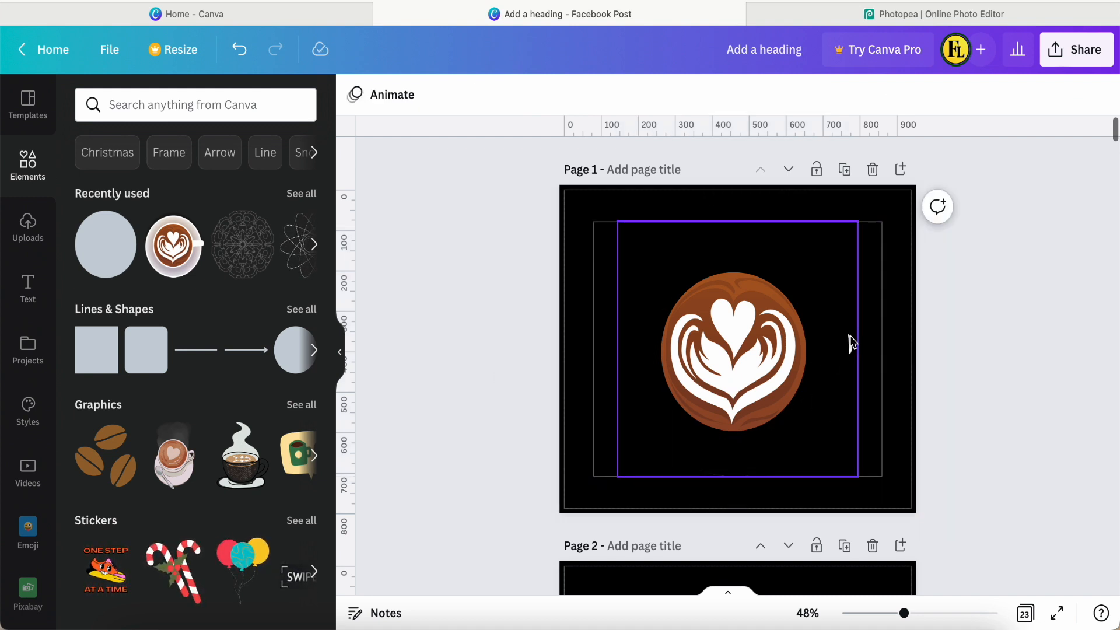
Add a square shape over the cup's handle and fill it with black
click(86, 360)
drag(733, 350, 851, 355)
click(438, 95)
click(172, 185)
click(413, 380)
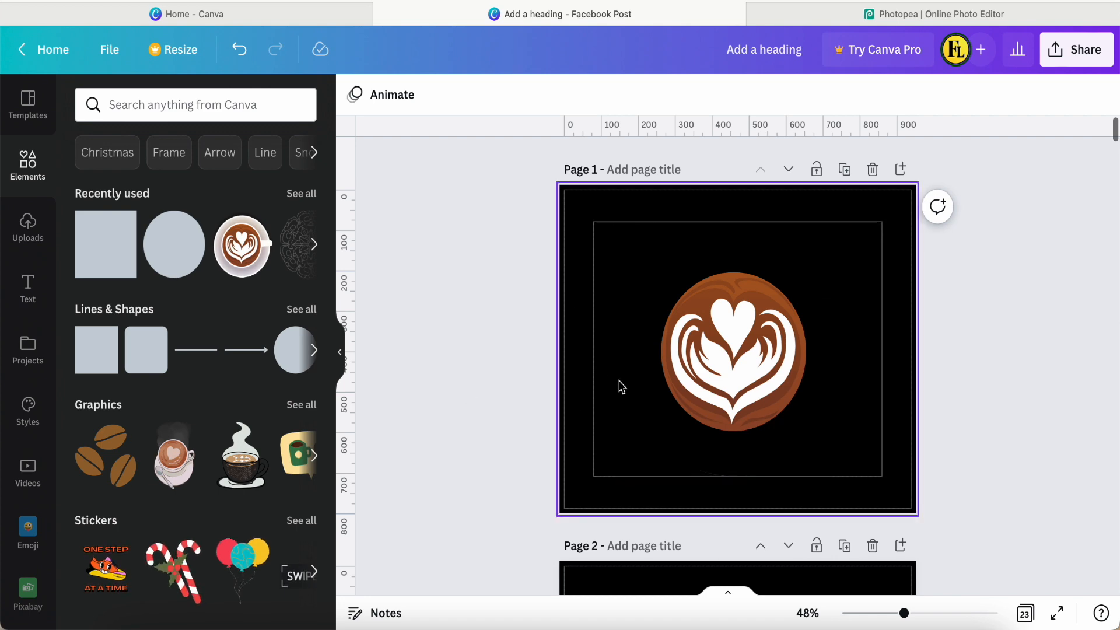
Switch to Photopea and open the exported Add a heading-13.png from the Downloads folder
scroll(453, 381, down, 4)
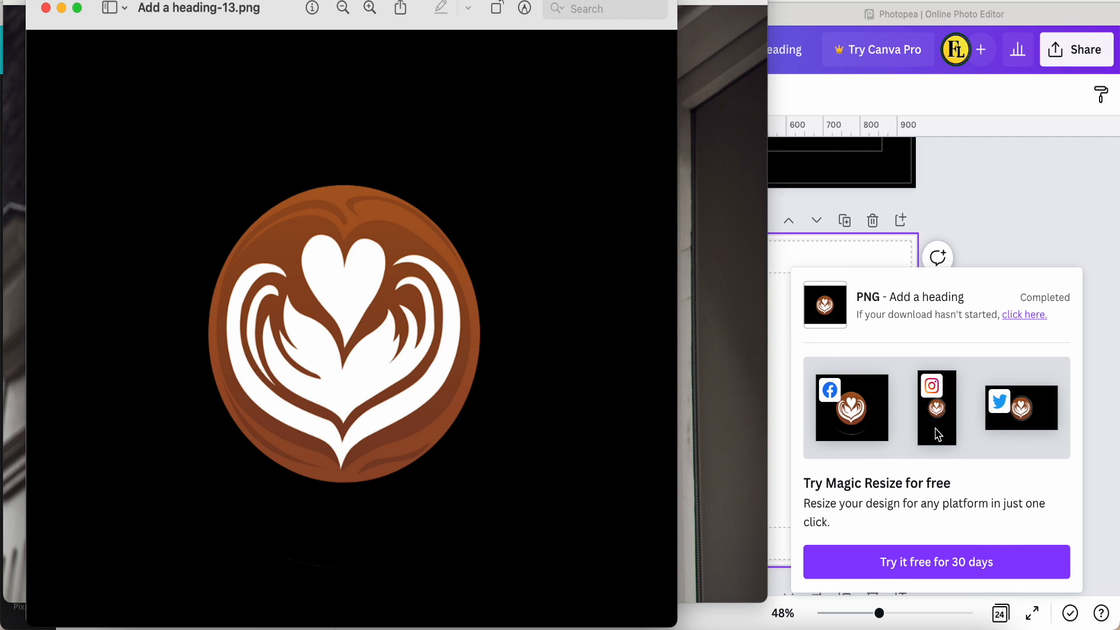
click(816, 19)
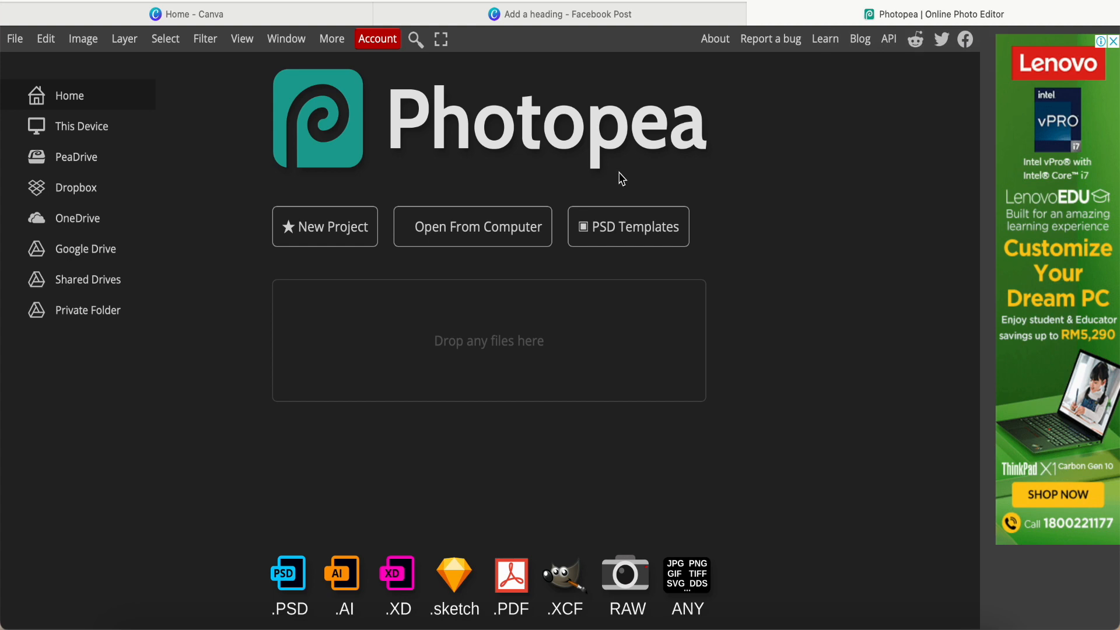
click(478, 235)
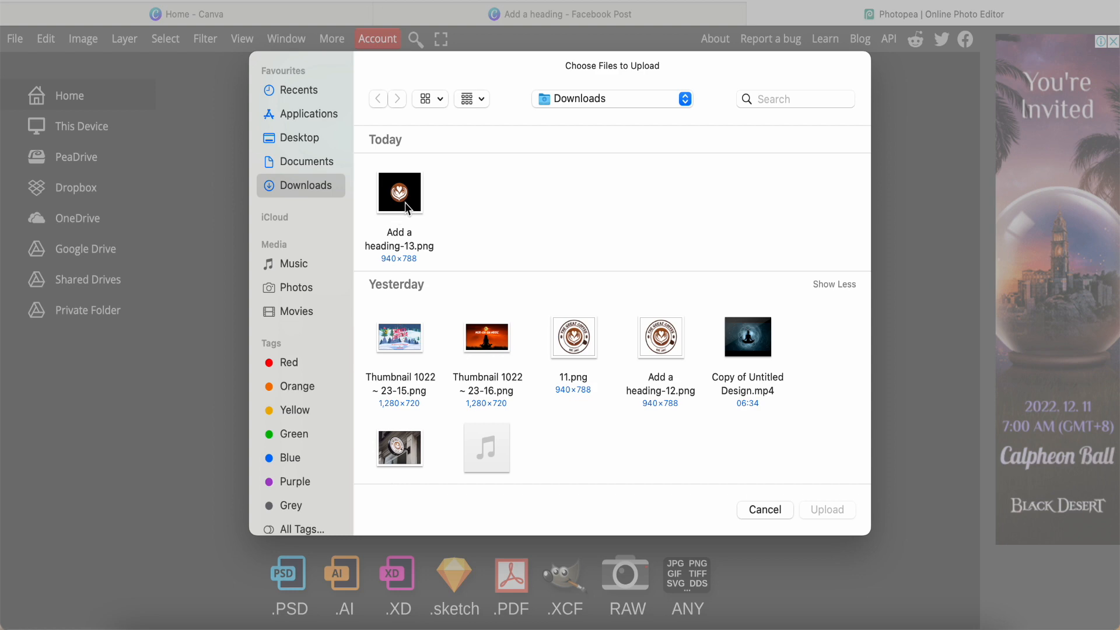
click(407, 208)
click(827, 511)
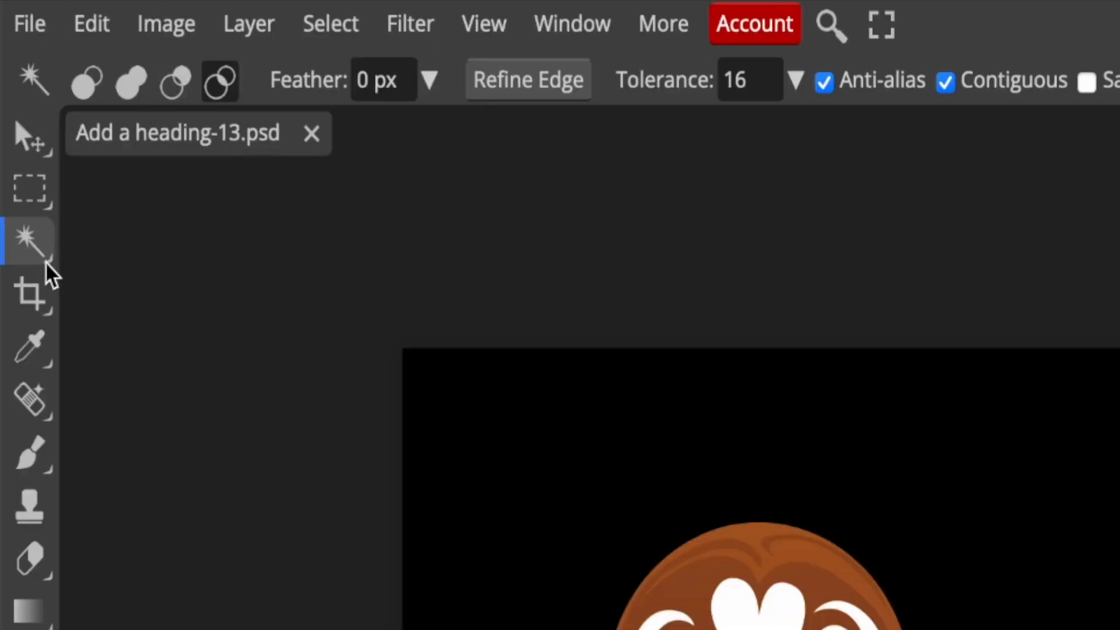
Select the black background around the latte art with the Magic Wand and delete it
click(45, 261)
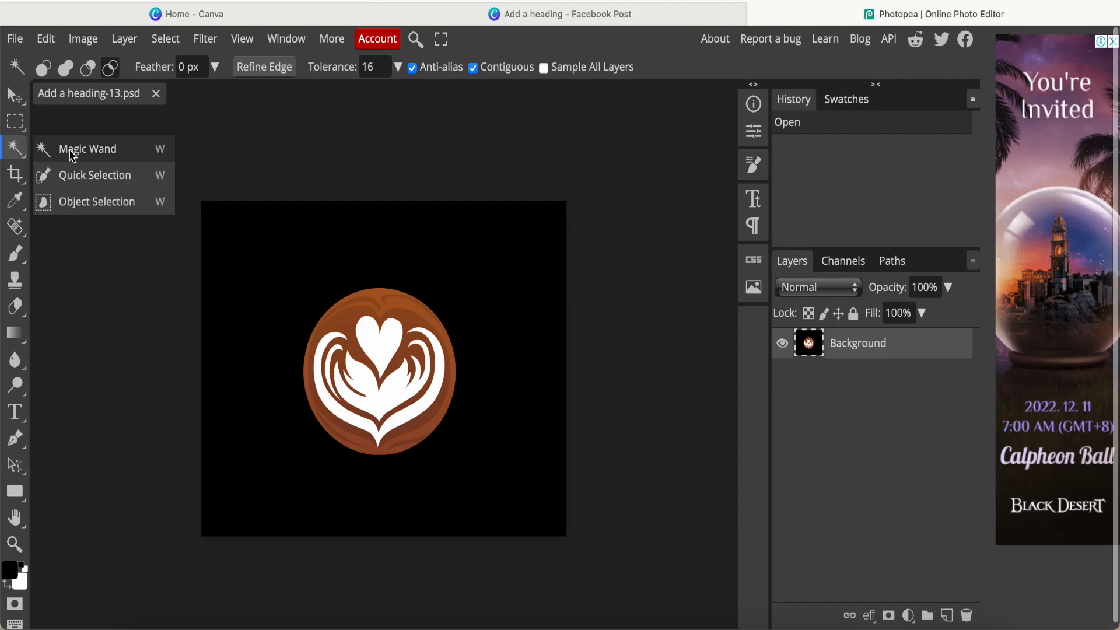
click(143, 245)
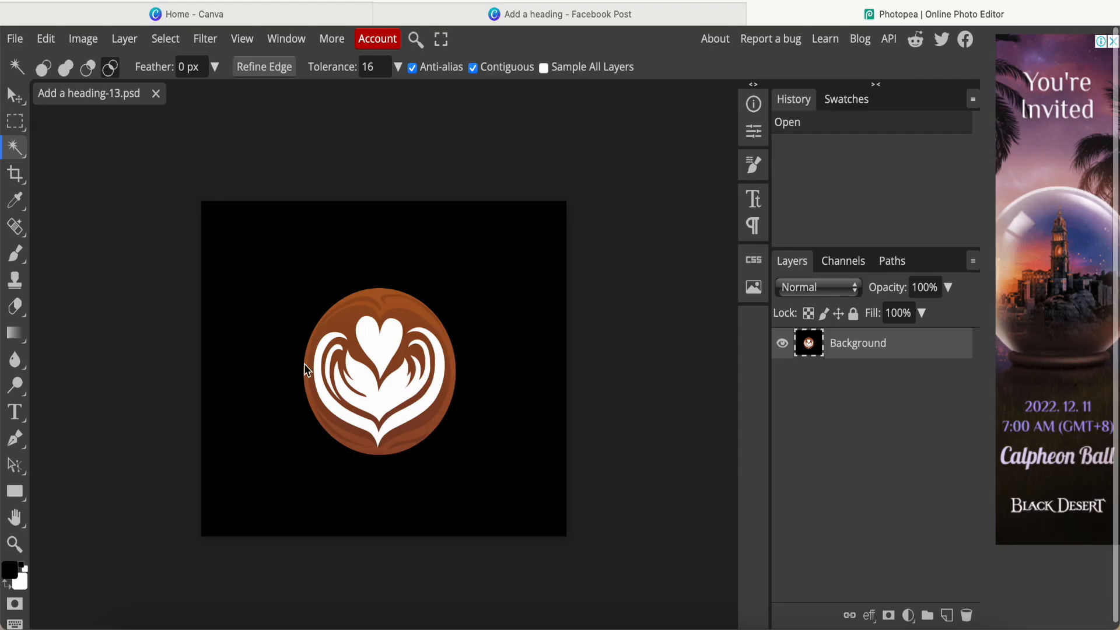
click(252, 292)
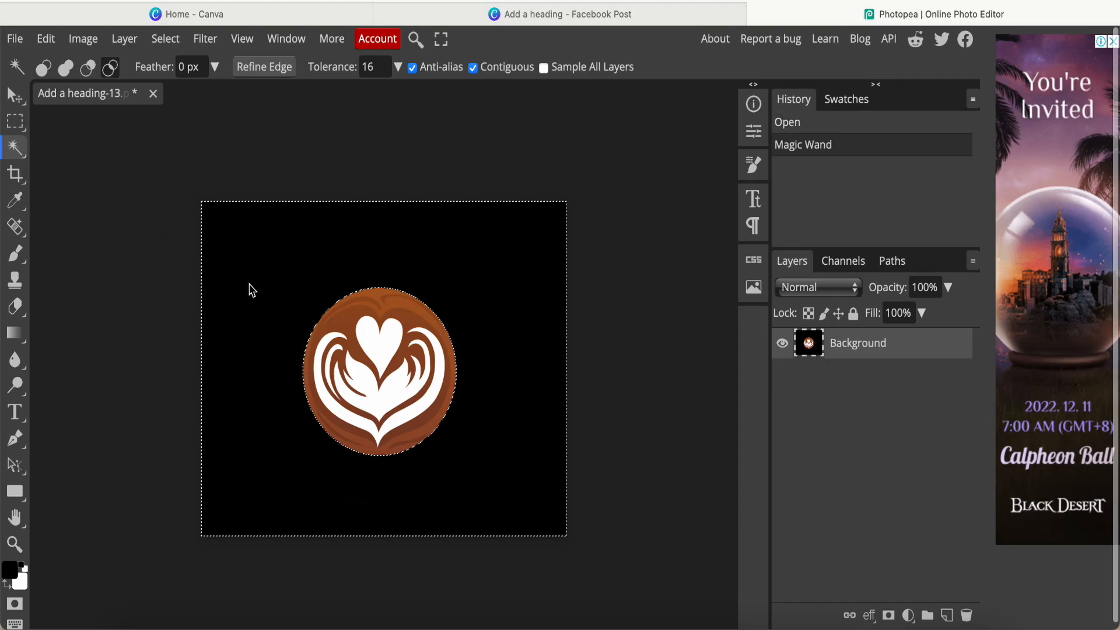
key(Delete)
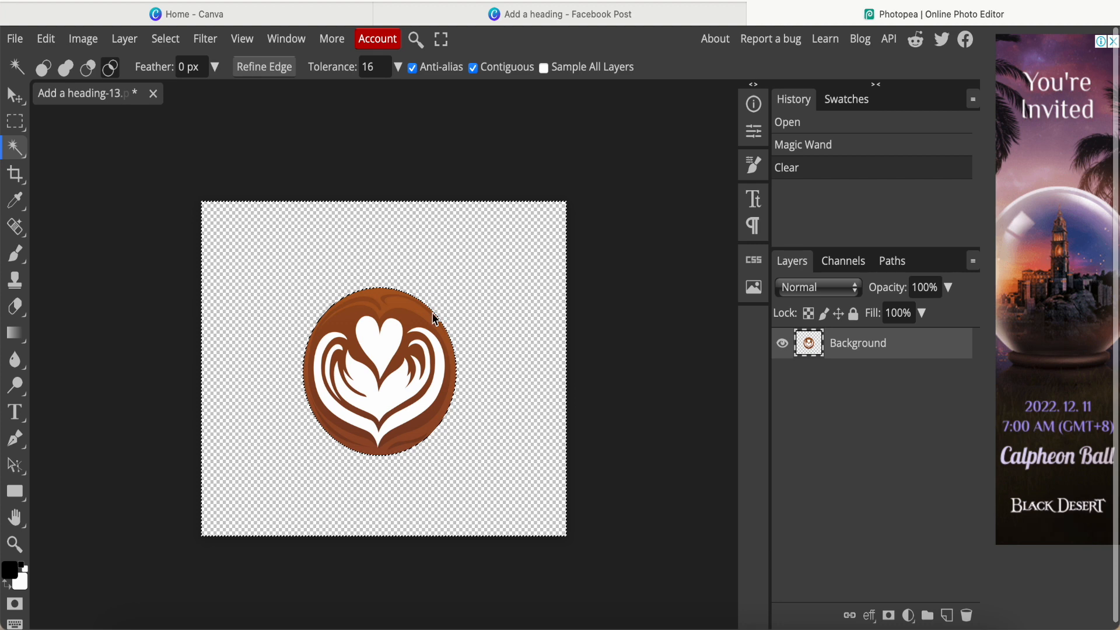
Export the transparent latte art as a PNG named 123
click(15, 40)
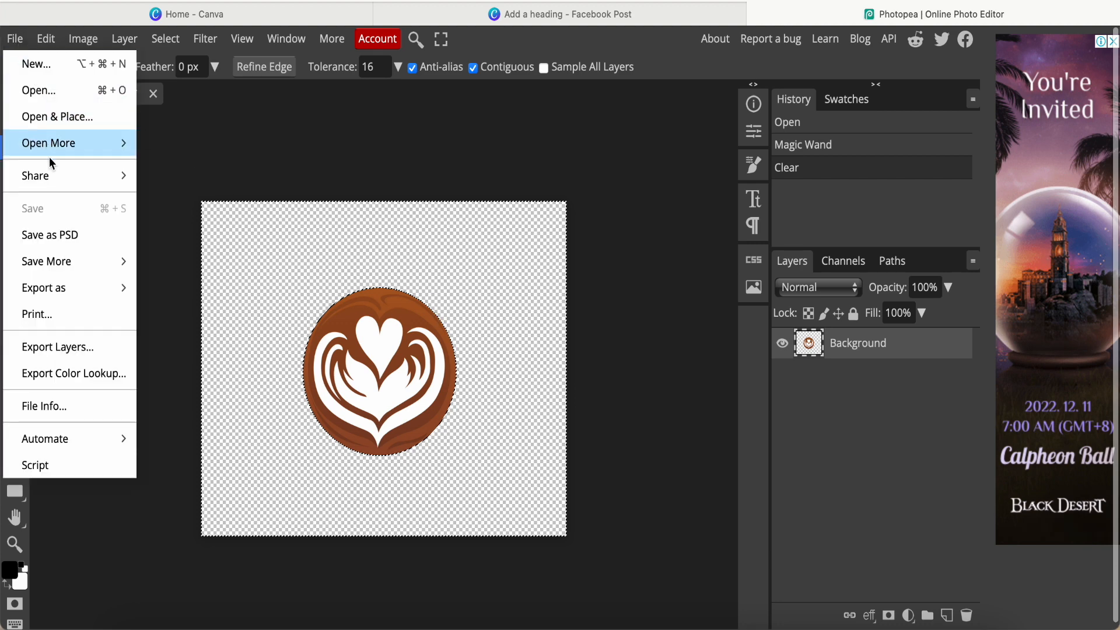
mouse_move(61, 295)
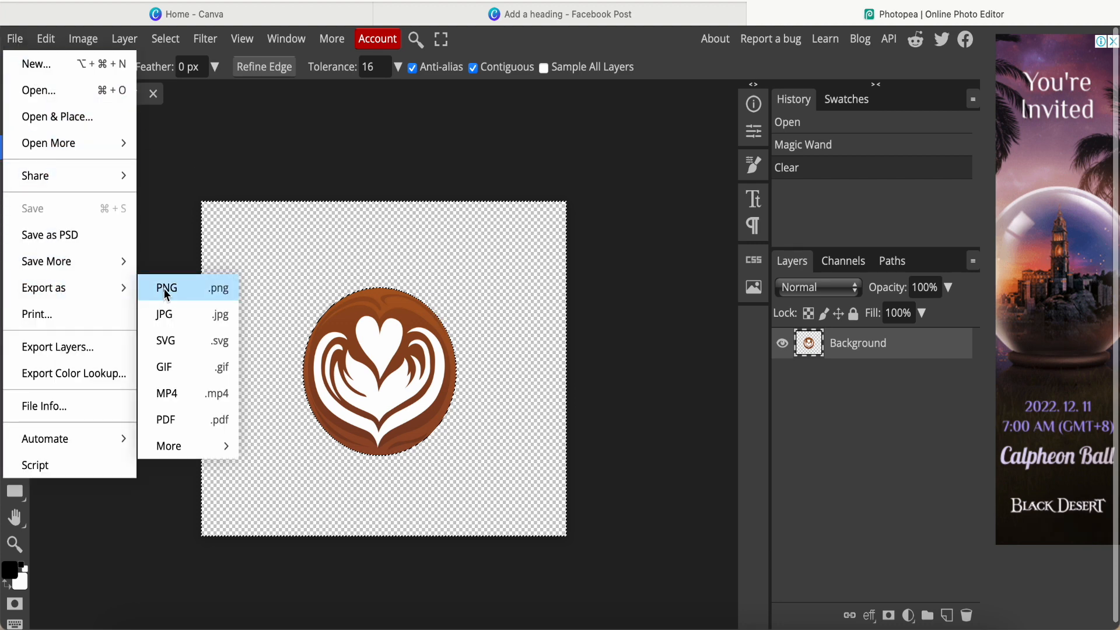
click(167, 290)
drag(529, 143, 670, 147)
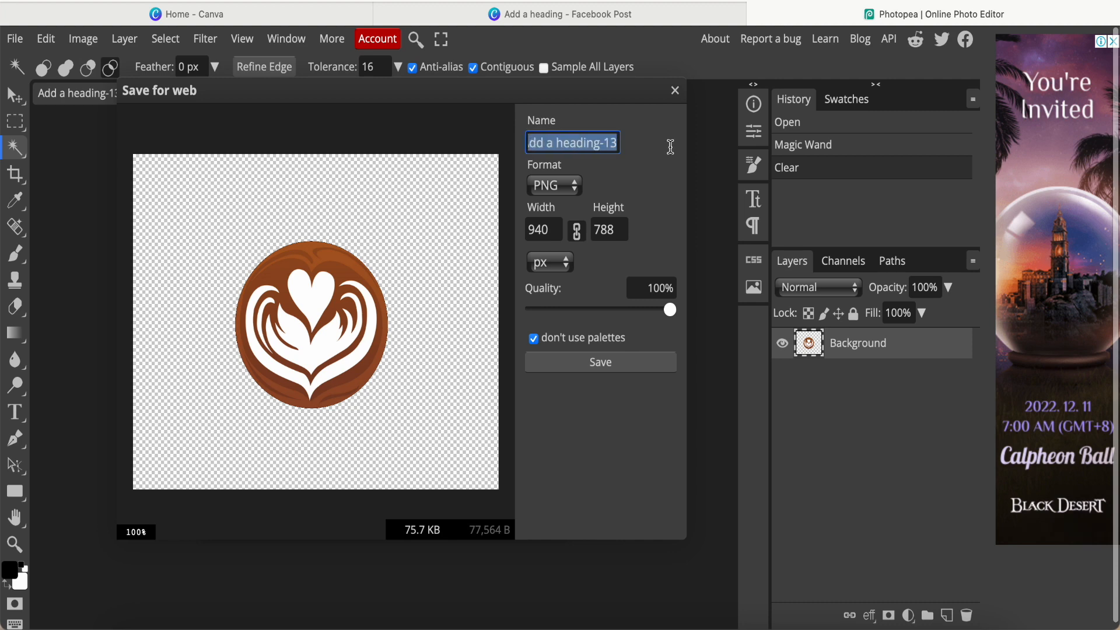
text(12)
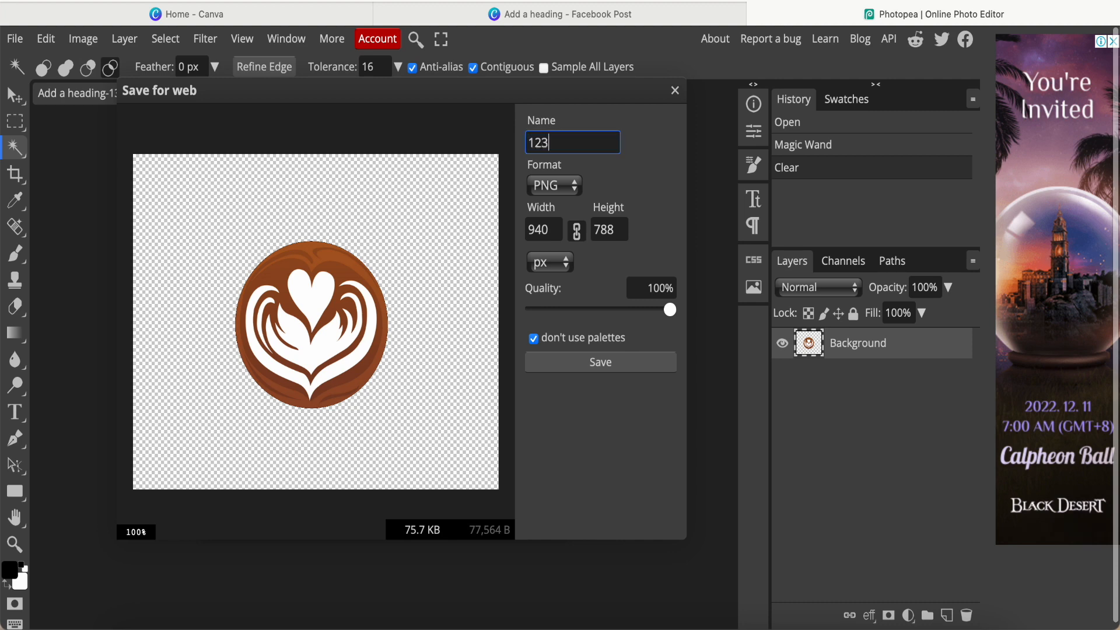
text(3)
click(599, 364)
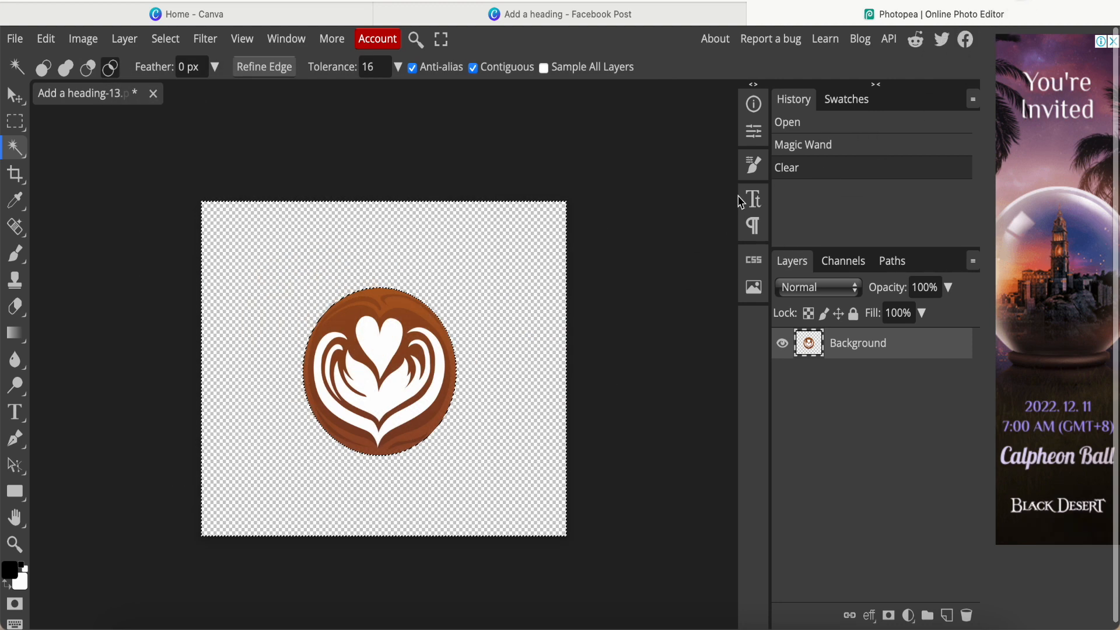
Switch back to the Canva design and upload 123.png from the Downloads folder
click(582, 16)
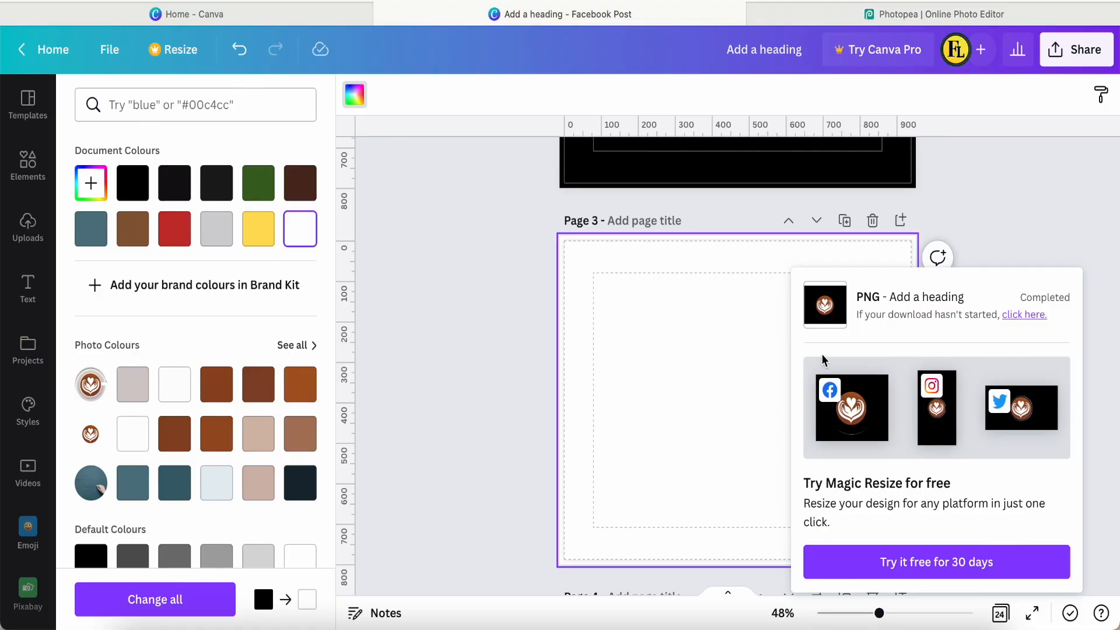
click(833, 299)
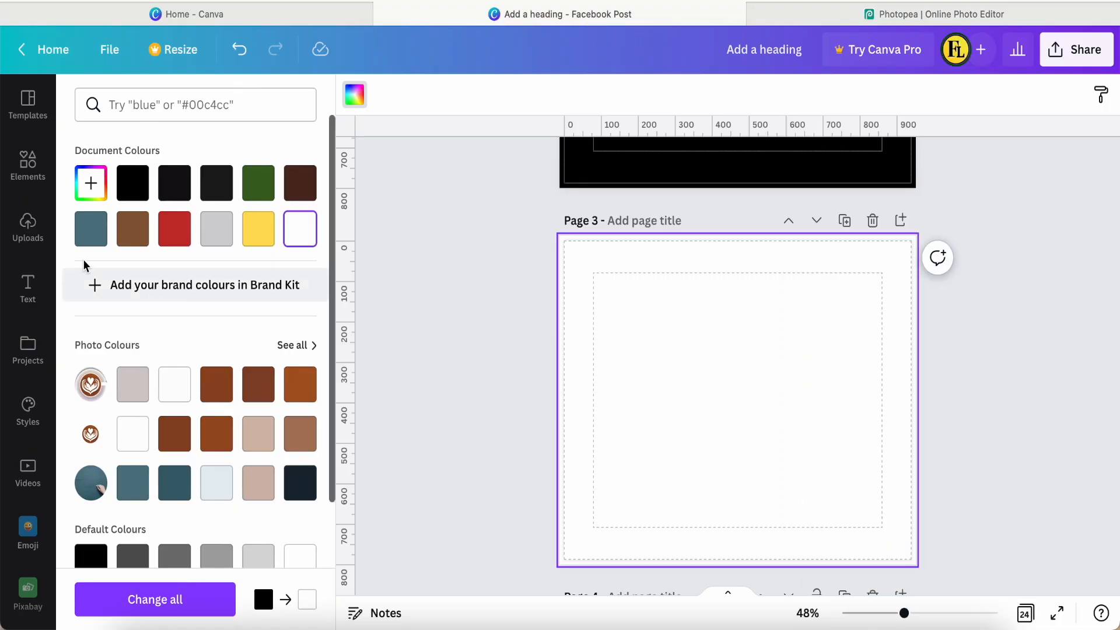
click(25, 232)
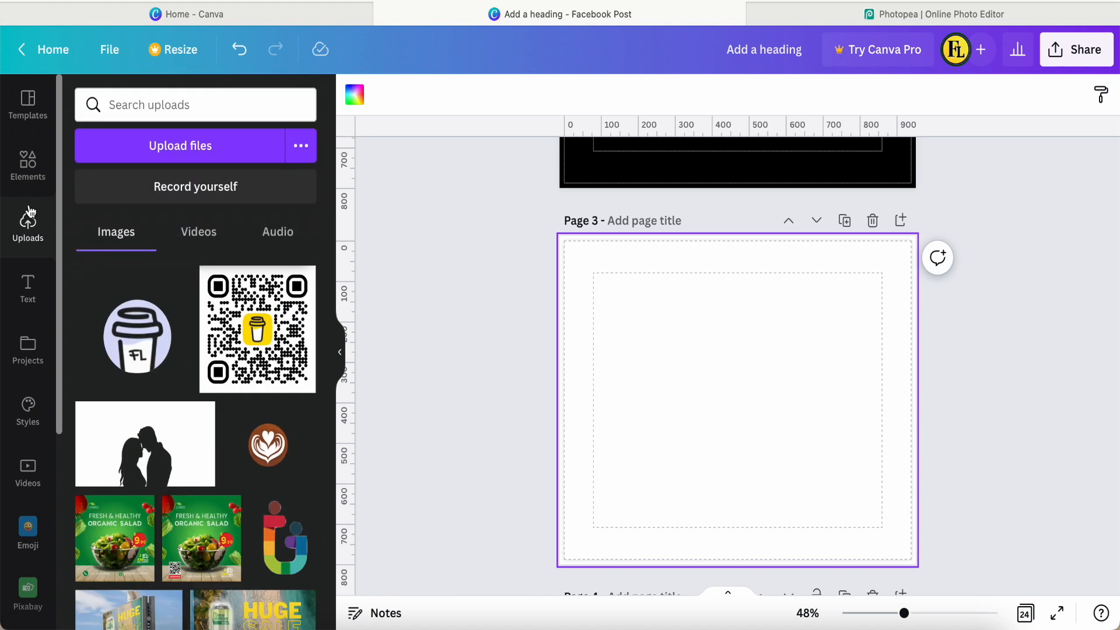
scroll(523, 229, up, 3)
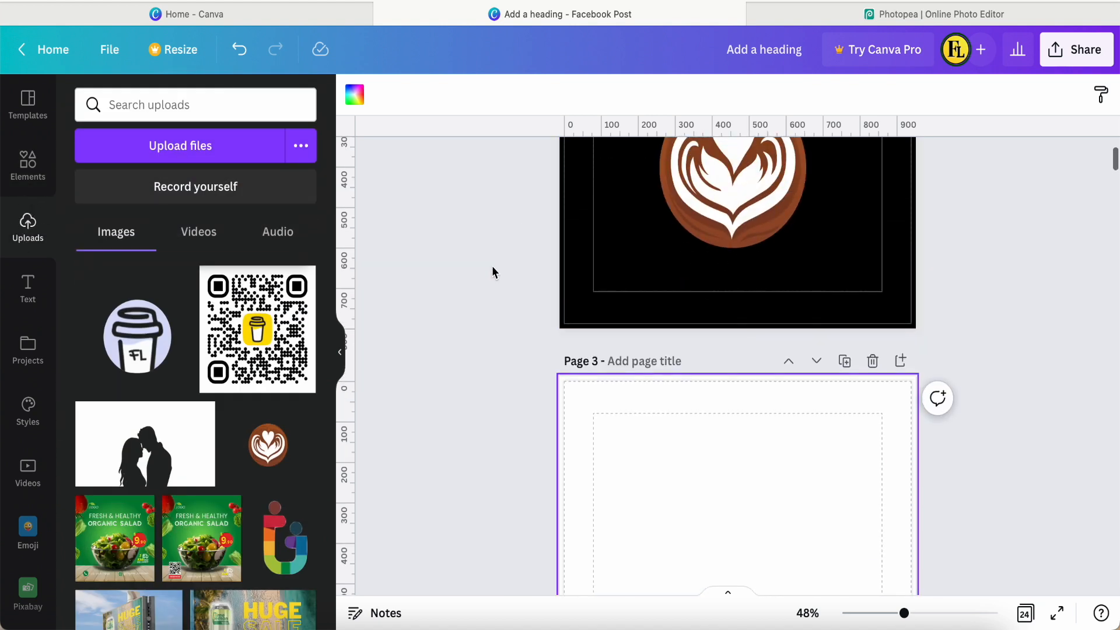
click(162, 146)
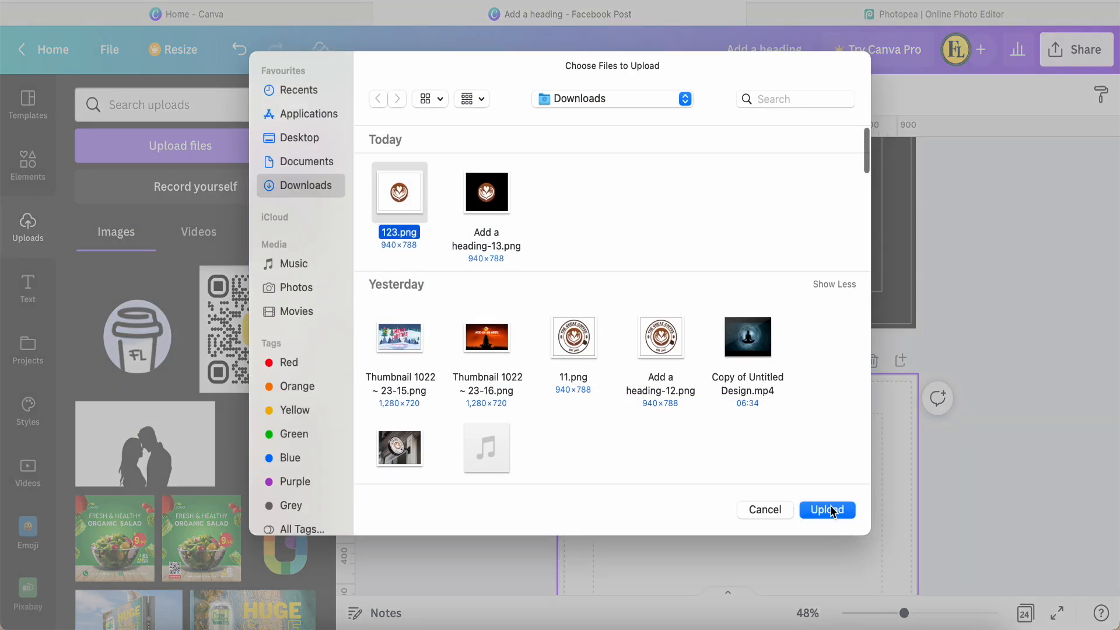
click(833, 510)
Place the uploaded transparent latte art on page 3 and enlarge it to fill the page
scroll(399, 438, down, 1)
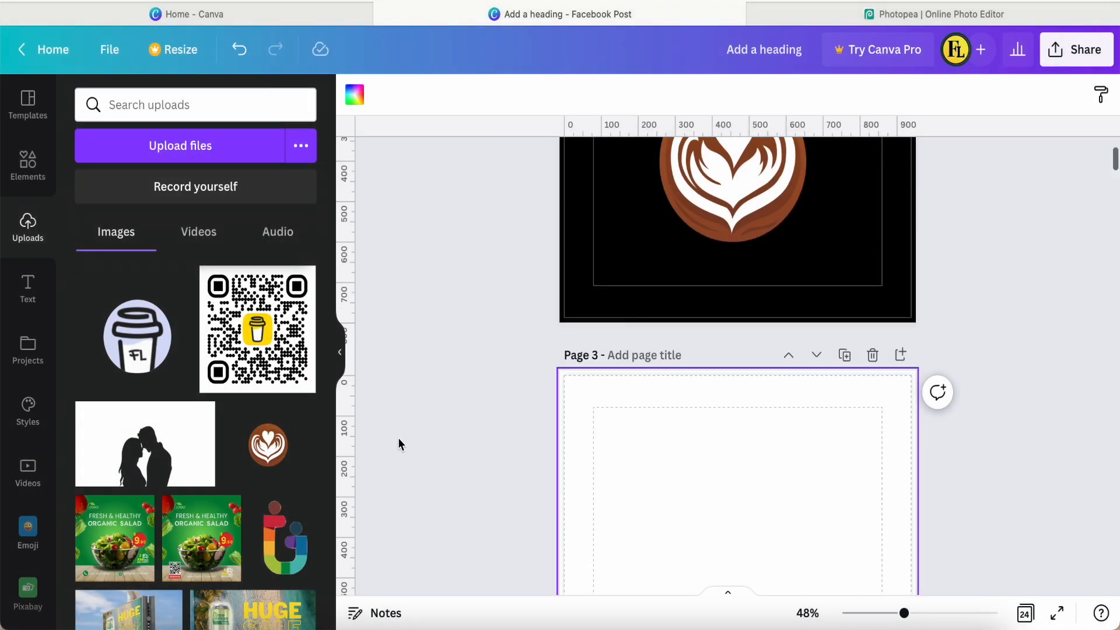
scroll(398, 437, down, 3)
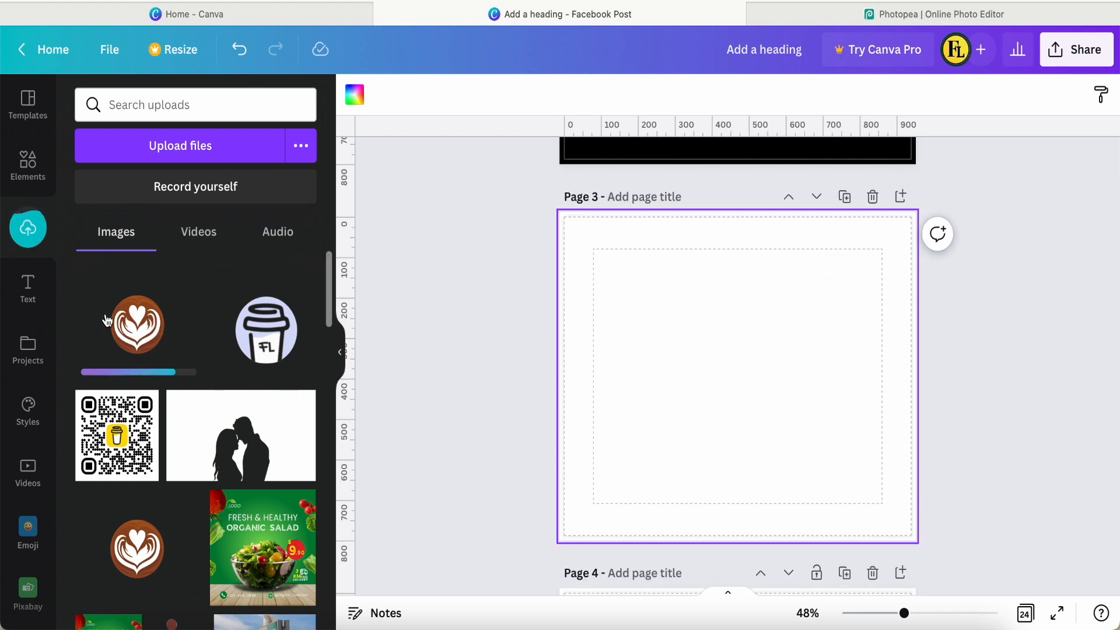
click(138, 326)
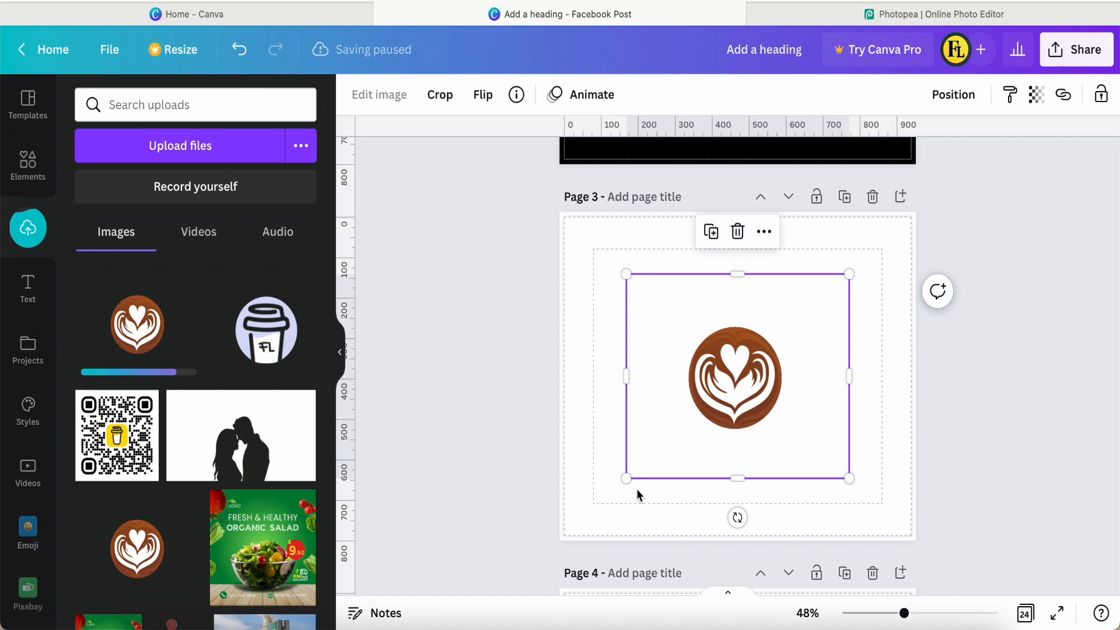
drag(628, 479, 575, 546)
drag(848, 273, 916, 234)
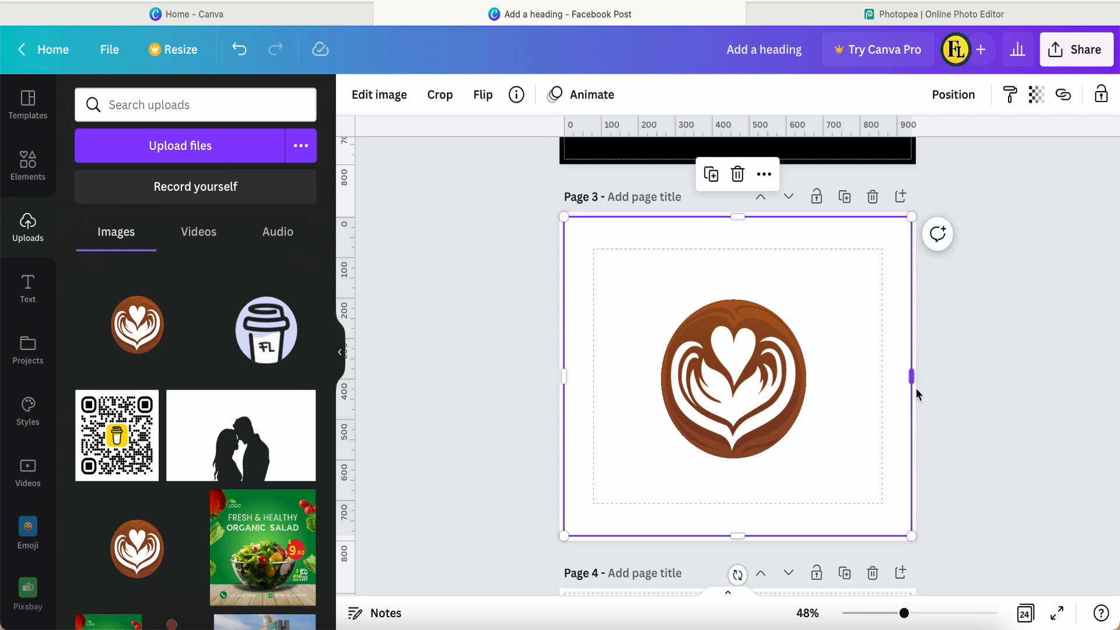
Crop the empty margins on all four sides of the latte art image
drag(913, 379, 812, 379)
drag(565, 381, 655, 390)
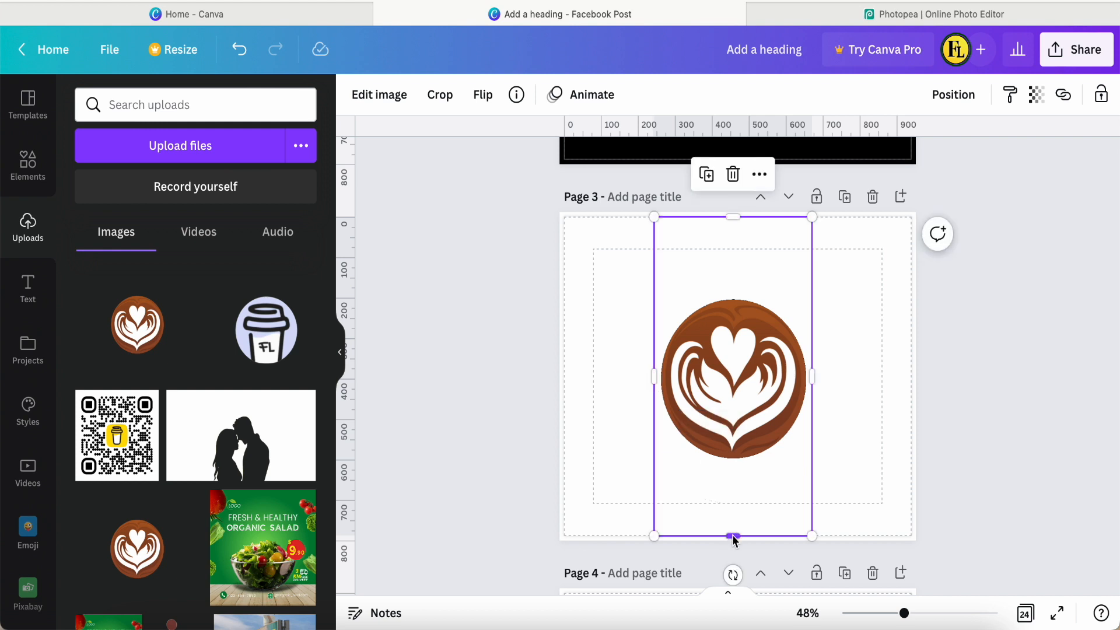
drag(733, 534, 737, 503)
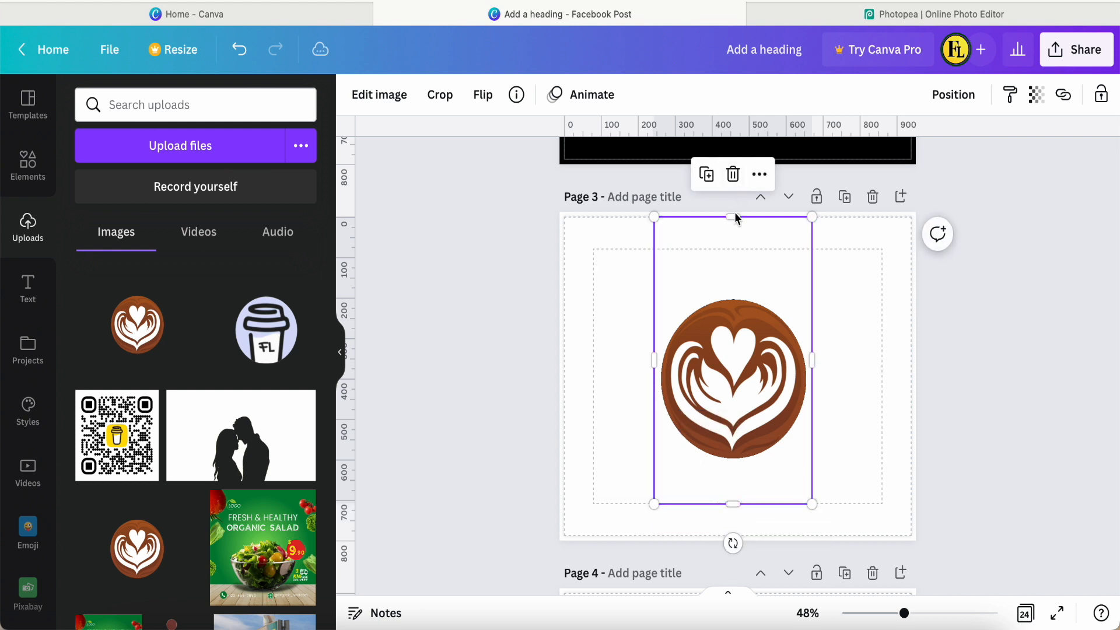
drag(733, 217, 734, 249)
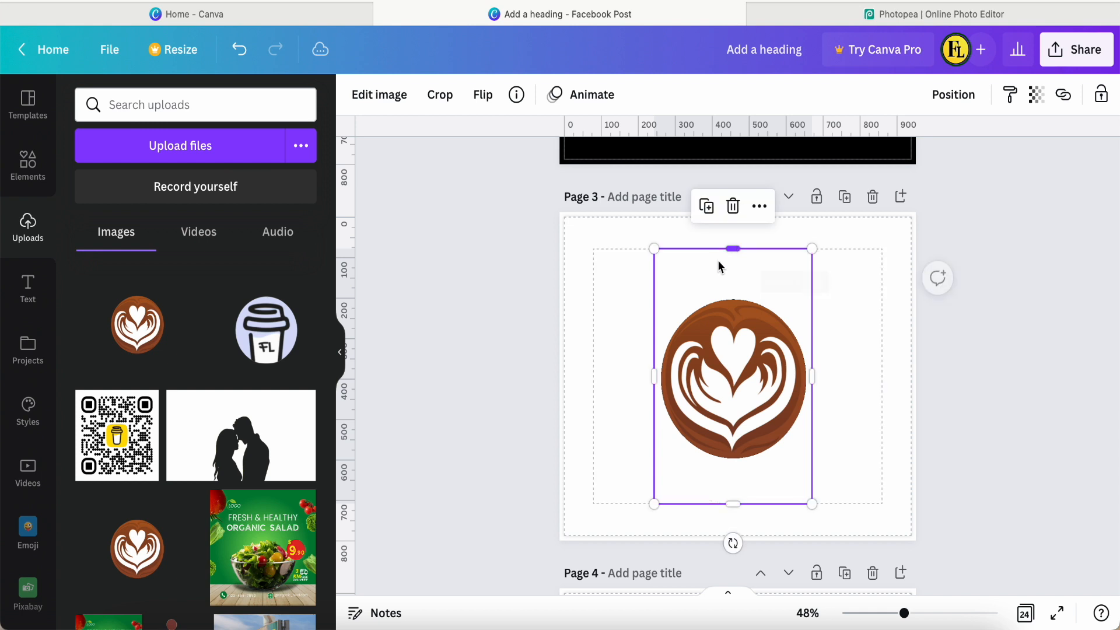
click(574, 388)
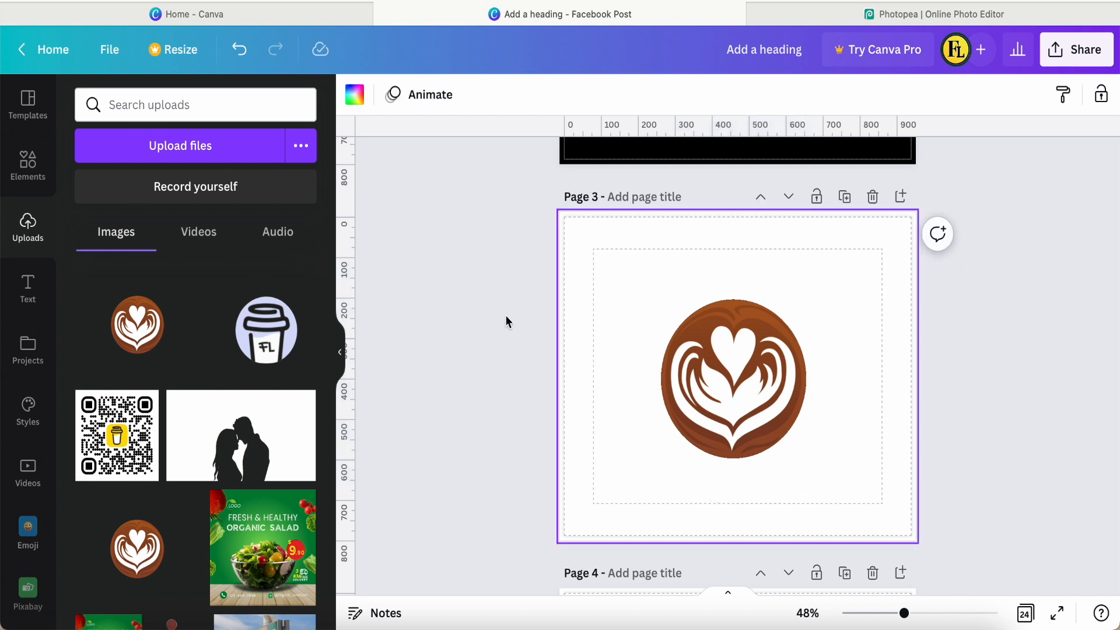
Lock the cropped latte art image in place on page 3
click(744, 387)
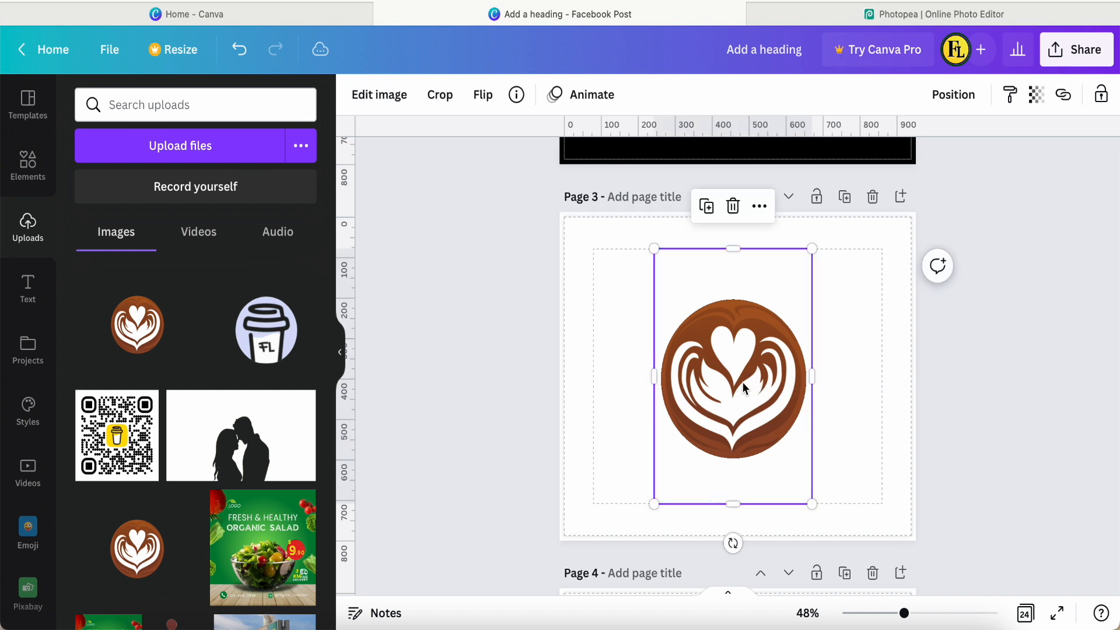
click(1102, 94)
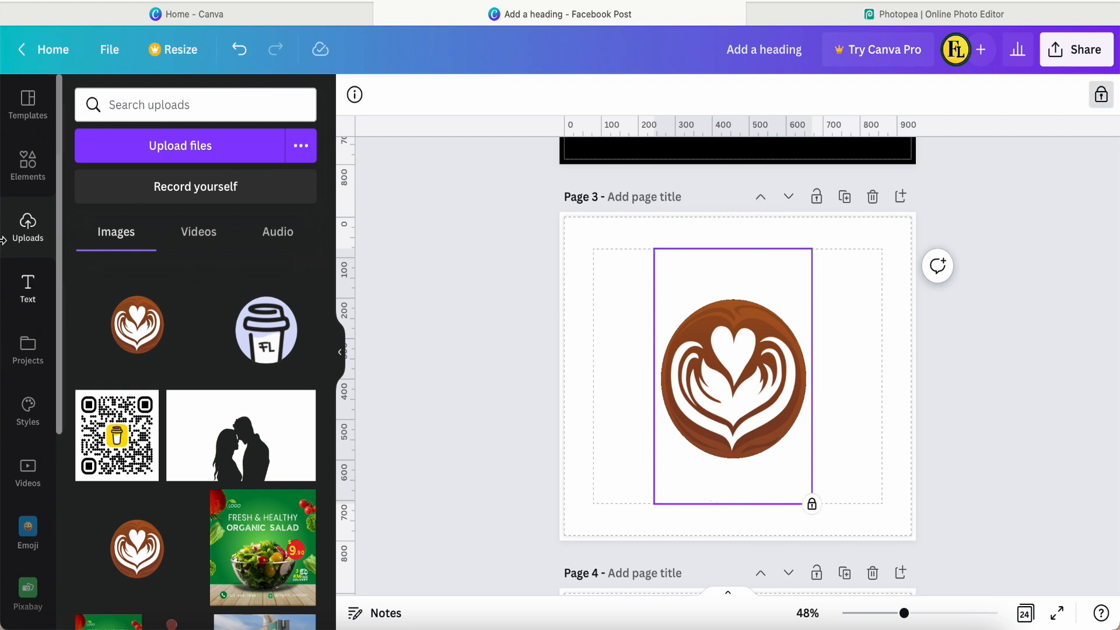
click(27, 167)
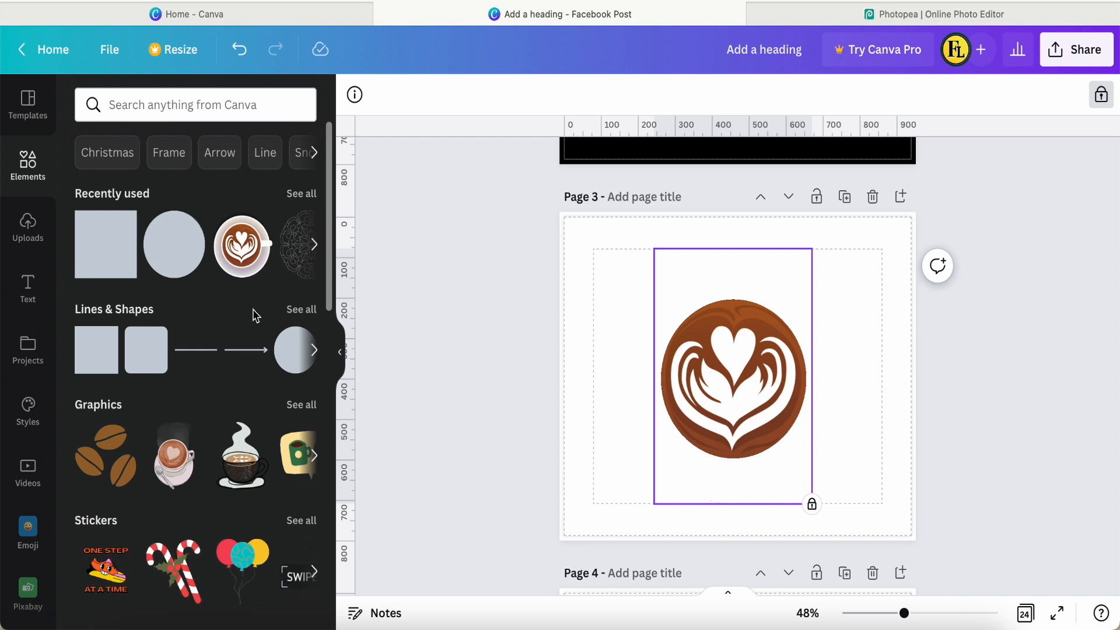
click(459, 328)
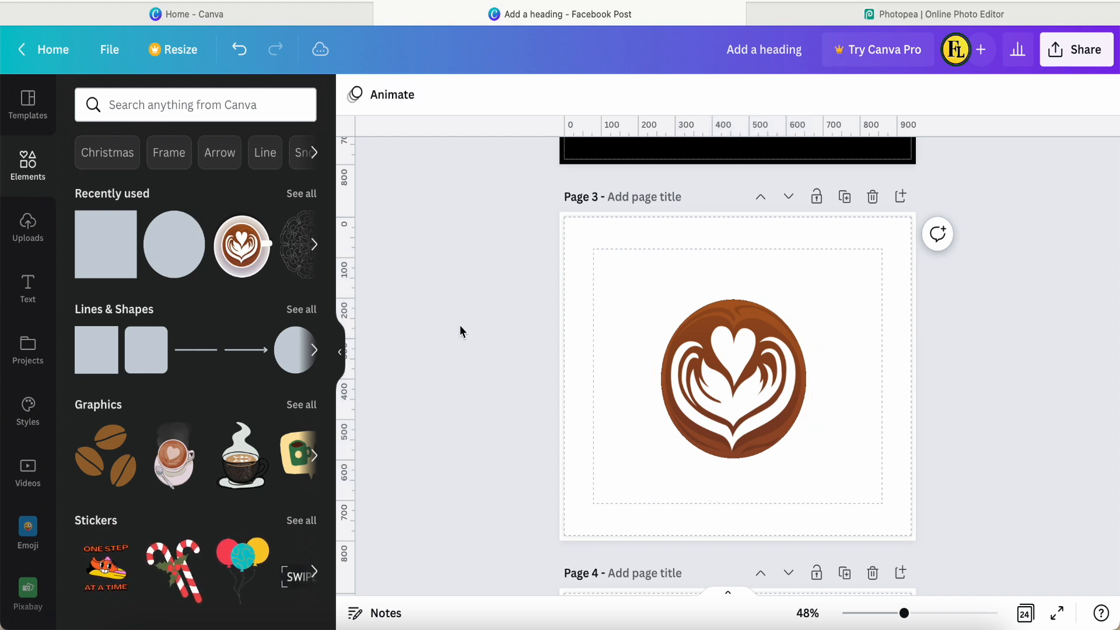
Copy the thick black ring from page 2 and paste it around the latte art on page 3
scroll(459, 328, up, 5)
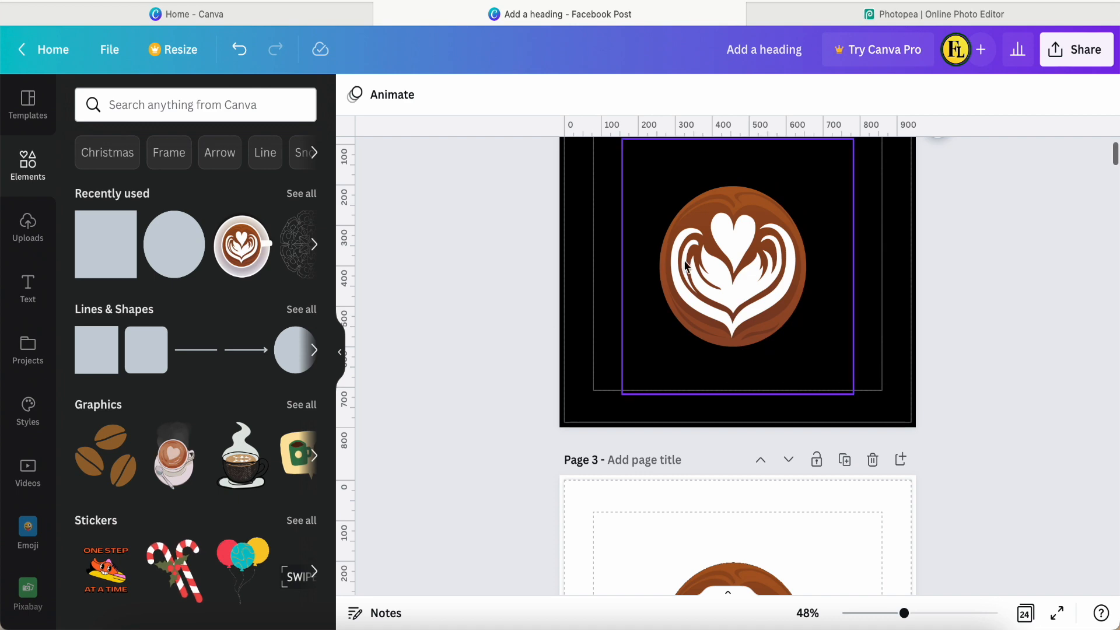
scroll(688, 244, up, 5)
click(710, 219)
key(super+c)
scroll(675, 277, down, 11)
click(576, 156)
key(super+v)
Recolour the pasted ring light grey, reduce its border weight to 36 and shrink it around the latte art
click(465, 94)
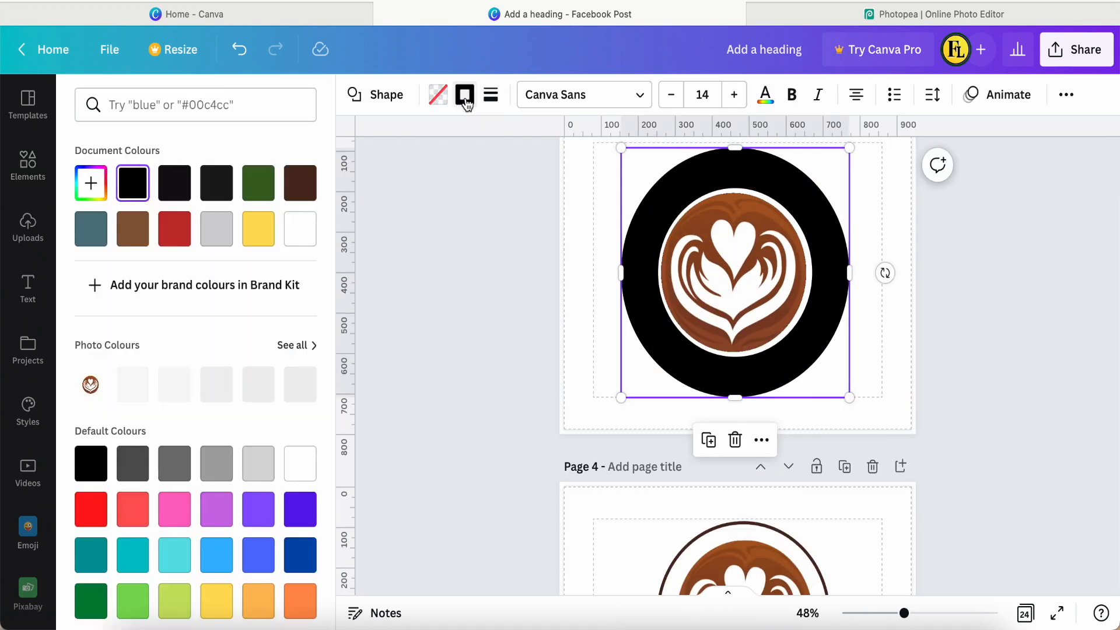
click(216, 228)
click(490, 94)
drag(670, 203, 555, 212)
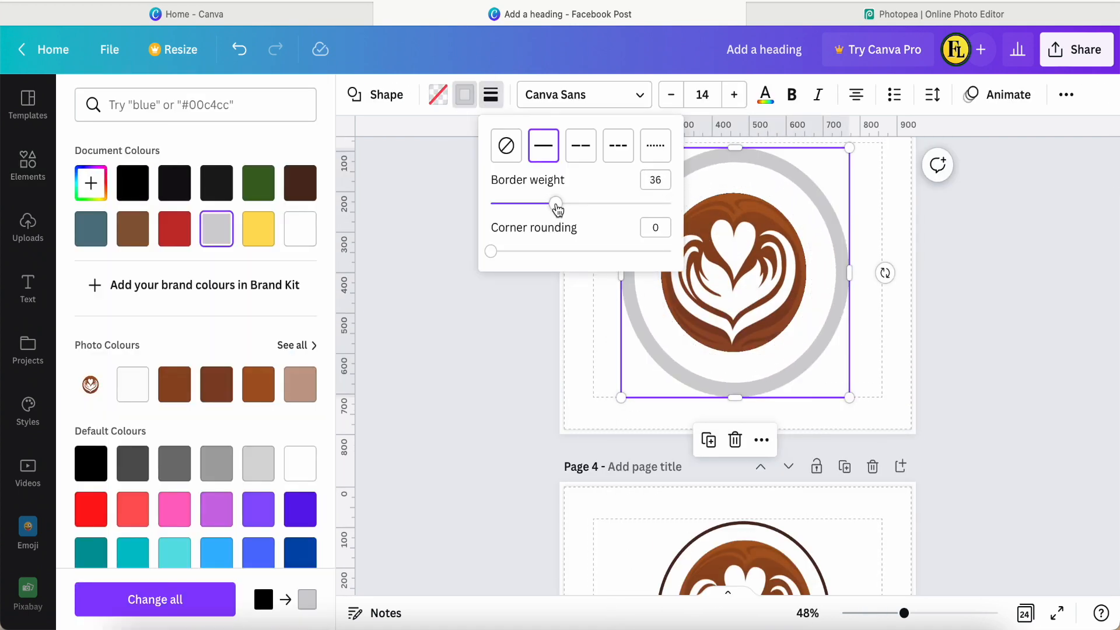
drag(849, 148, 823, 178)
drag(620, 397, 647, 362)
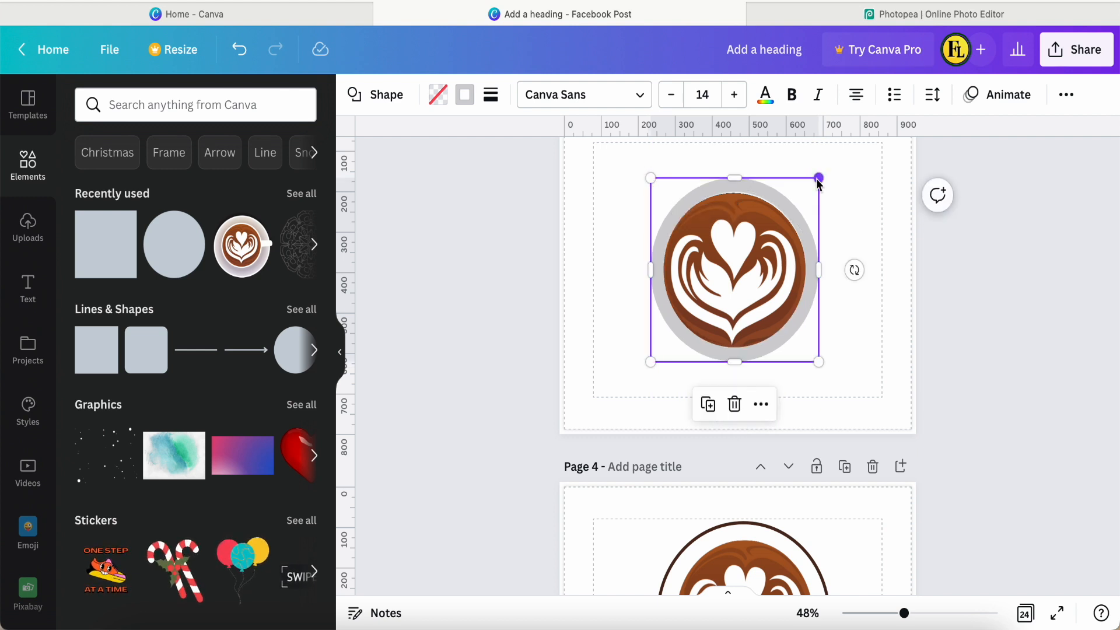
Thicken the grey ring's border and fine-tune its size and position so it hugs the latte art
click(490, 94)
drag(555, 212, 577, 209)
click(682, 336)
drag(651, 361, 642, 370)
drag(816, 180, 824, 171)
drag(643, 172, 644, 173)
drag(756, 351, 755, 349)
drag(823, 171, 827, 167)
drag(737, 281, 735, 282)
drag(642, 168, 646, 174)
drag(749, 283, 747, 280)
drag(822, 172, 820, 174)
click(576, 338)
Duplicate the grey ring, turn the copy into a thin black outline and align it with the grey ring's outer edge
click(680, 340)
click(464, 94)
click(133, 183)
click(490, 95)
drag(575, 203, 503, 204)
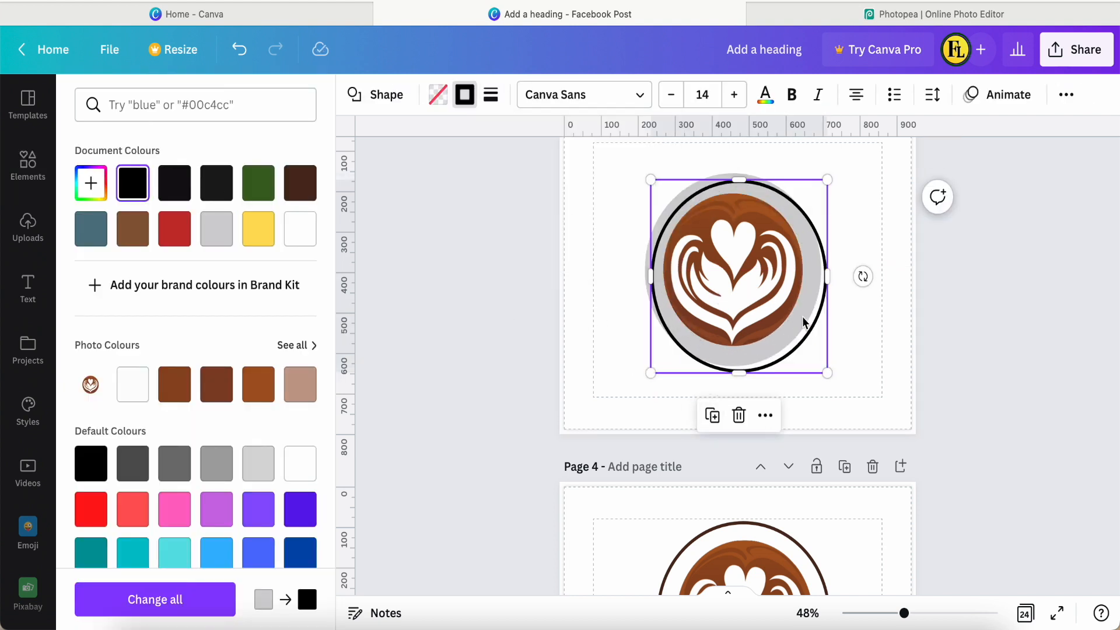
drag(803, 320, 796, 314)
Send the thin outline backward, recolour the thick grey ring white and adjust its stacking order
click(592, 336)
right_click(663, 321)
click(738, 383)
click(672, 330)
click(464, 96)
click(300, 228)
right_click(660, 312)
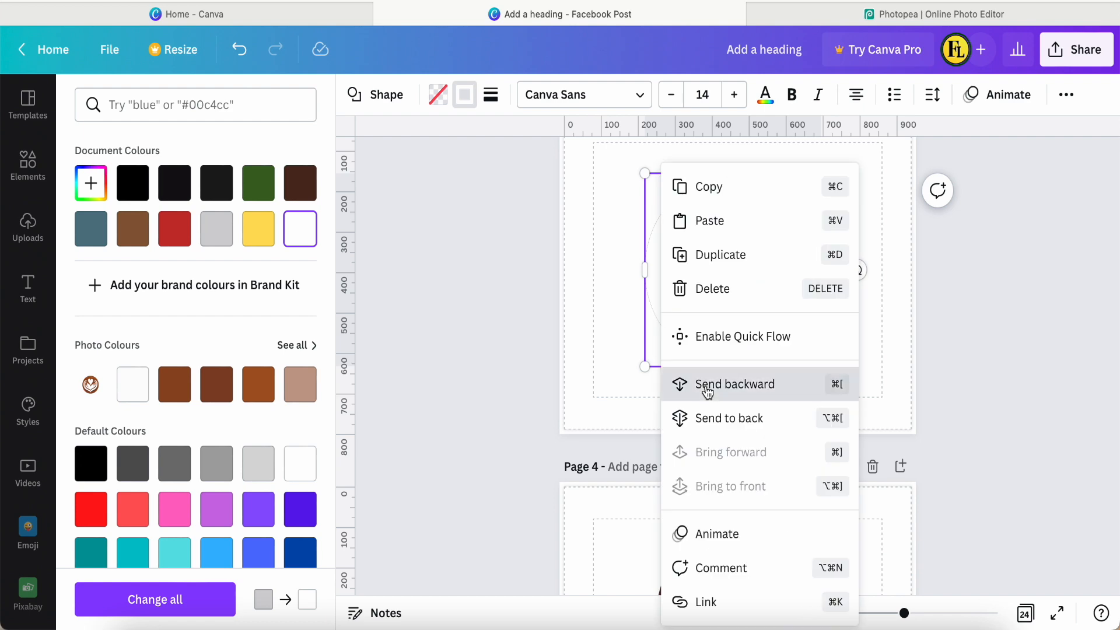
click(707, 387)
click(881, 391)
Recolour the thin outline around the cup dark brown
scroll(814, 364, down, 4)
scroll(815, 338, up, 4)
click(817, 313)
click(465, 95)
click(117, 227)
key(Escape)
Add a small dark brown rounded square as a handle at the cup's right edge and send it behind the outline
drag(145, 362, 835, 273)
drag(881, 228, 841, 272)
drag(821, 300, 830, 287)
drag(831, 270, 832, 277)
right_click(830, 277)
click(898, 416)
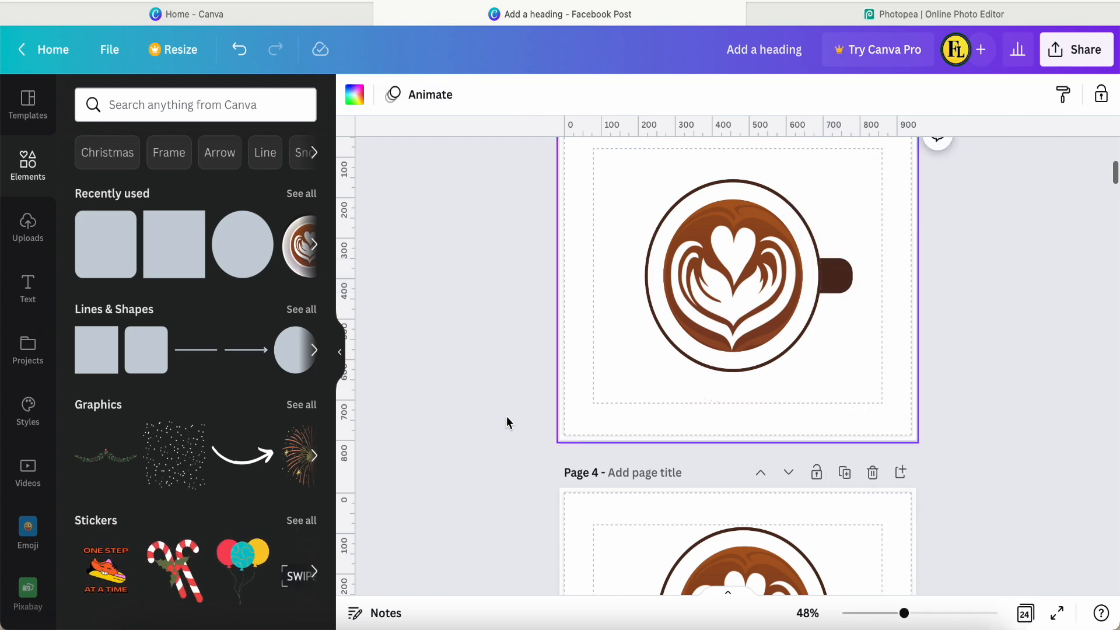
Rotate the handle diagonally and move it to the cup's lower-right edge, matching the logo on page 5
scroll(692, 421, down, 10)
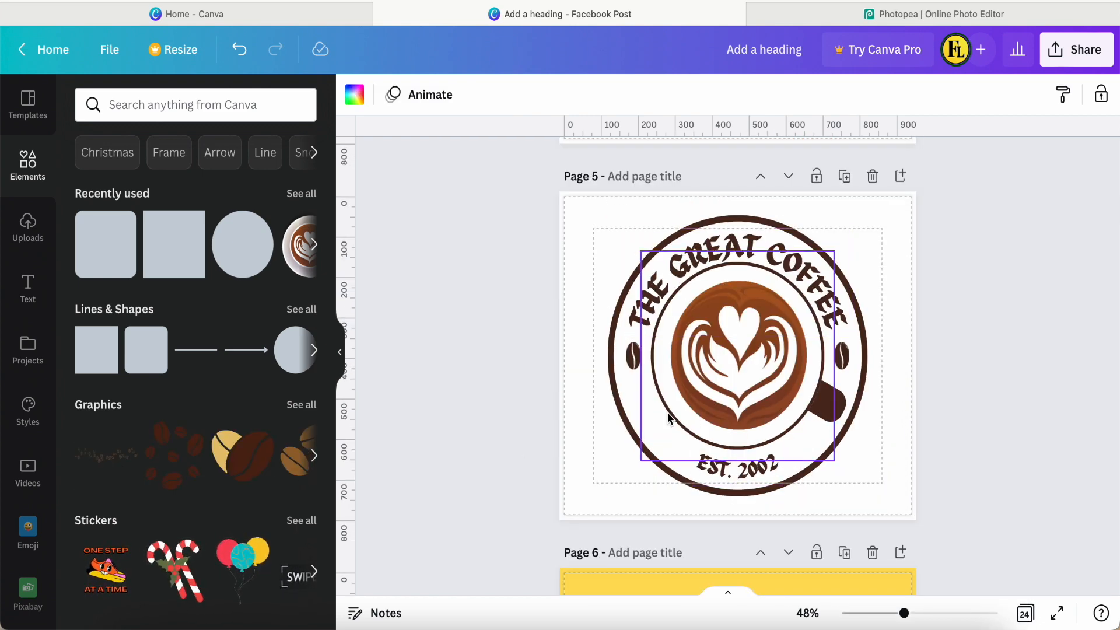
scroll(844, 416, up, 10)
click(832, 256)
drag(845, 310, 825, 375)
drag(799, 372, 767, 352)
click(627, 342)
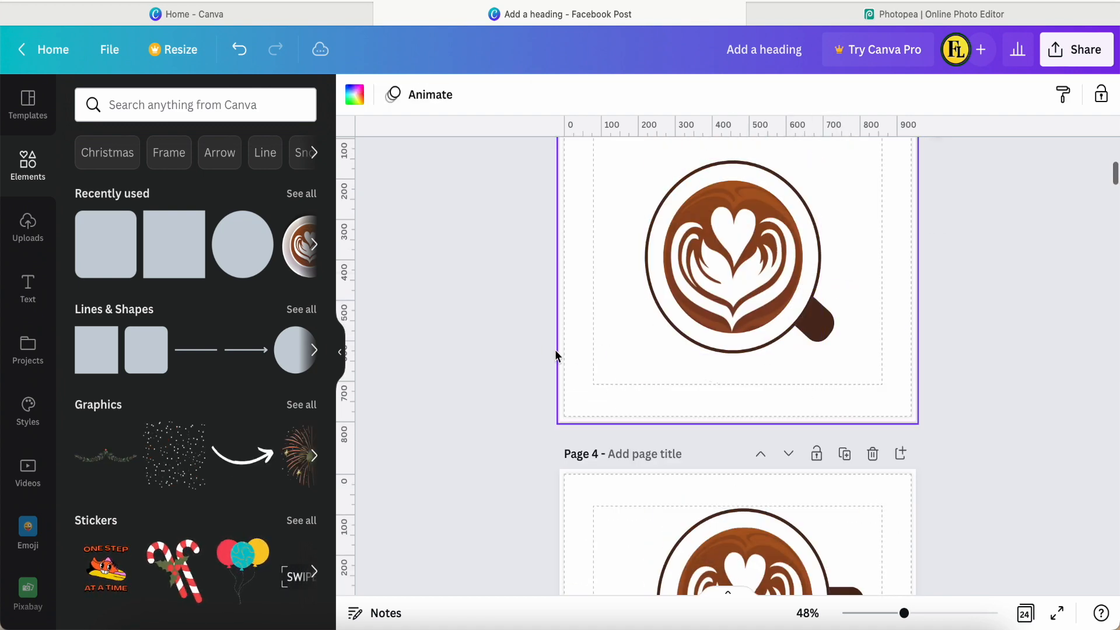
Duplicate the dark brown cup outline on page 3 and enlarge the copy into an outer ring around the cup
scroll(536, 347, up, 1)
click(666, 229)
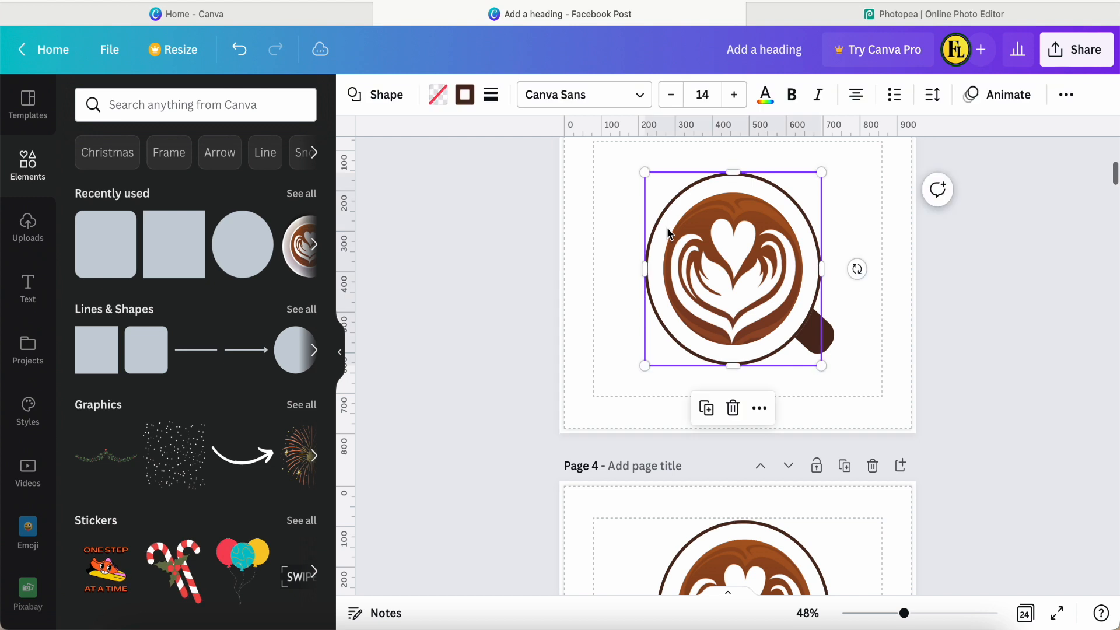
click(706, 408)
scroll(706, 408, up, 5)
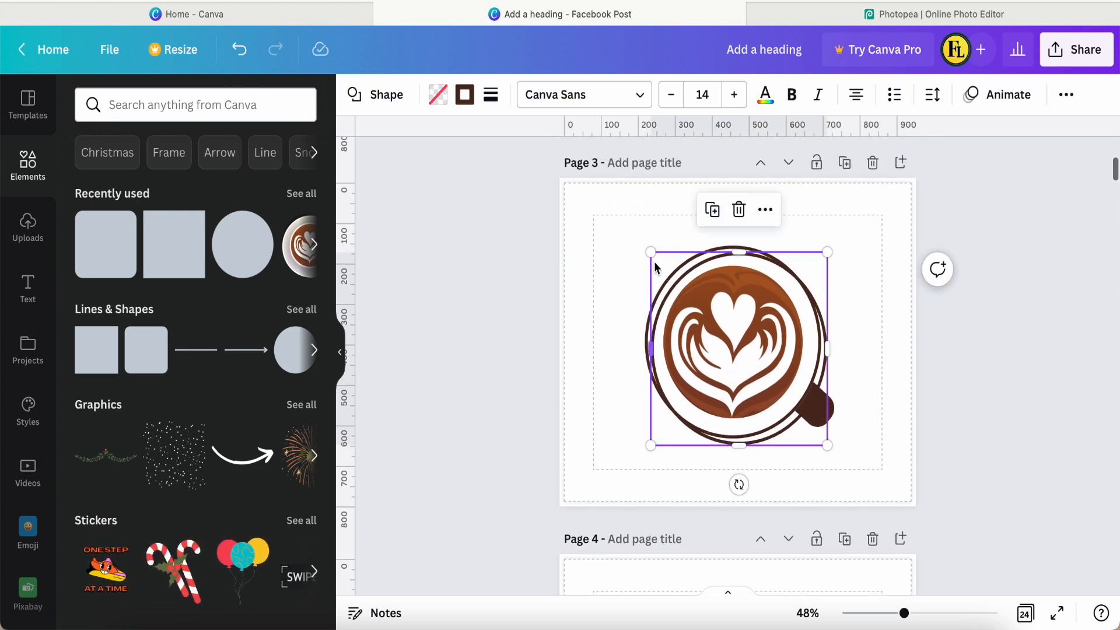
drag(653, 257, 587, 188)
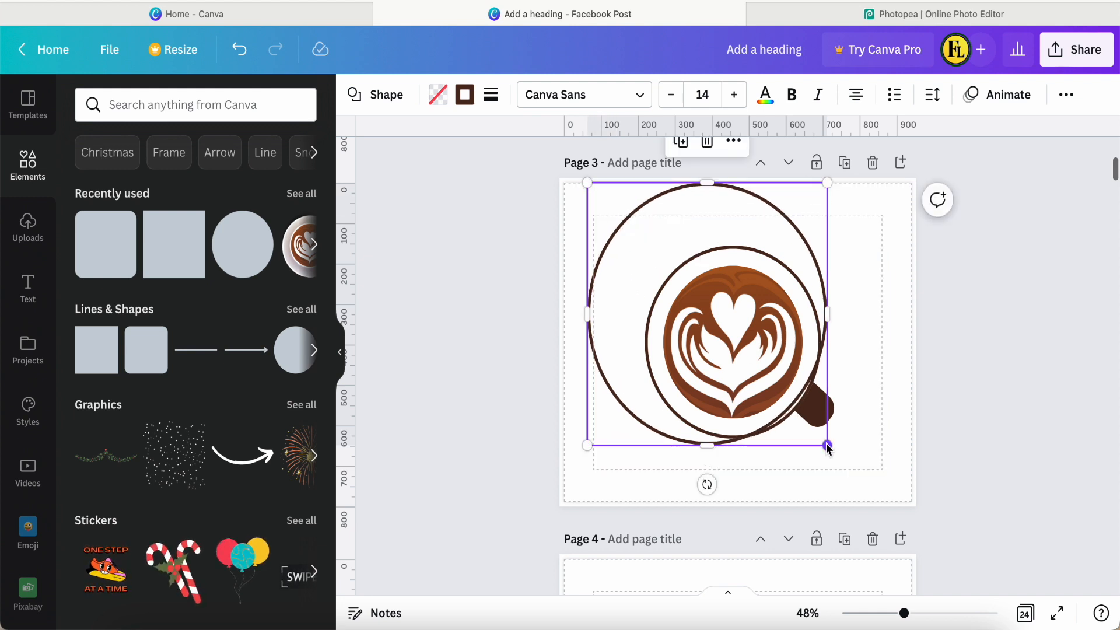
drag(855, 466, 886, 485)
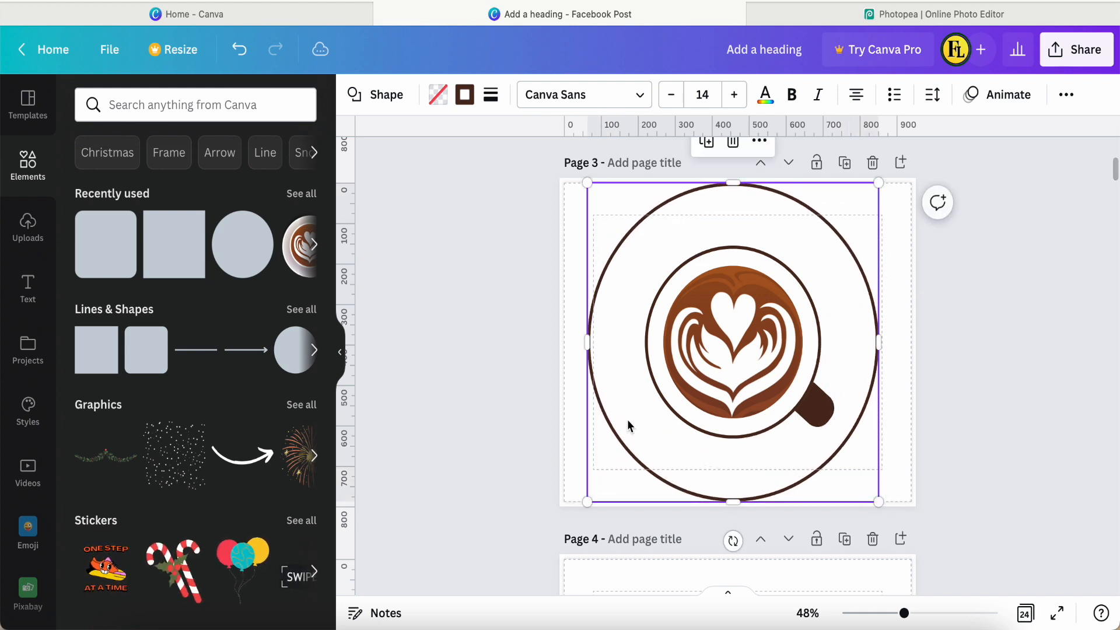
Shrink the outer ring slightly to leave a page margin and centre it around the cup
mouse_move(624, 379)
mouse_down()
mouse_move(645, 380)
mouse_move(628, 380)
mouse_up()
drag(881, 185, 868, 207)
drag(592, 502, 611, 488)
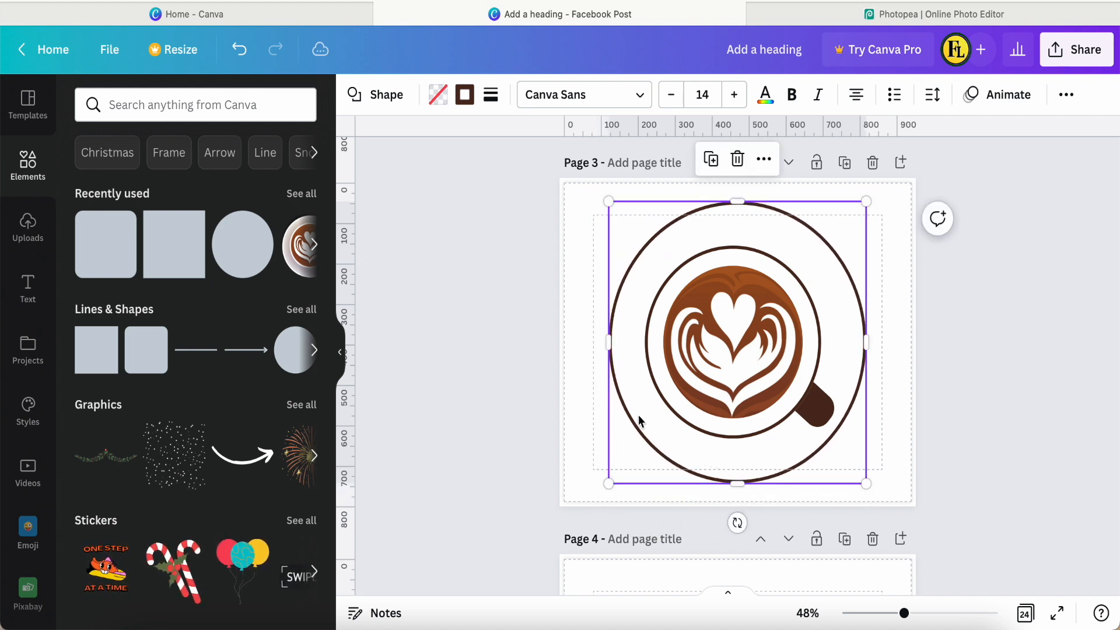
drag(632, 397, 629, 402)
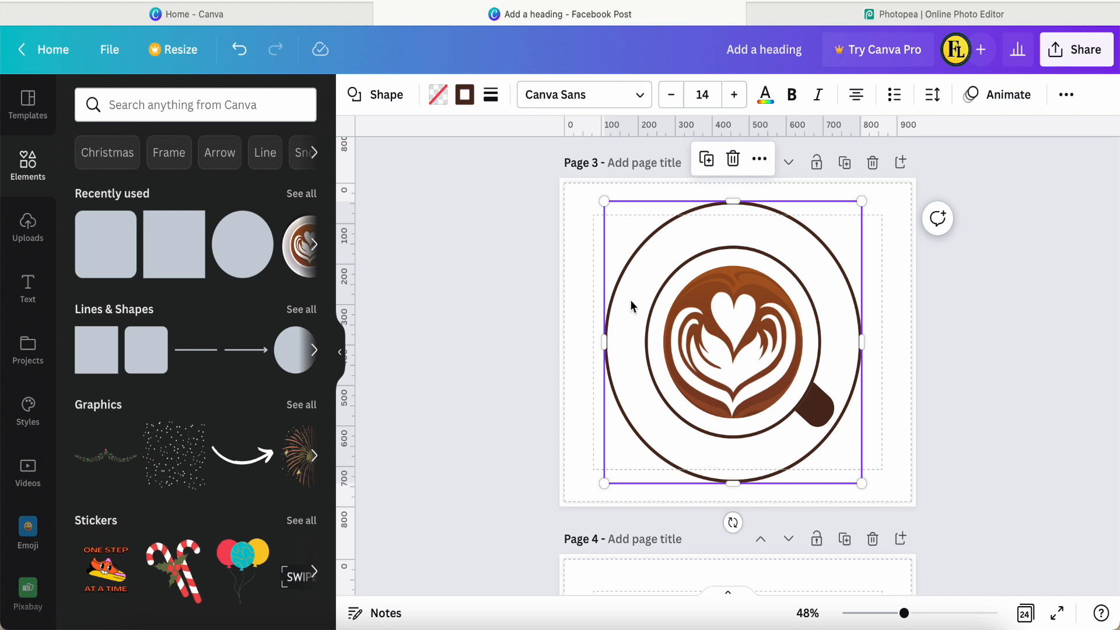
Add a heading to page 3 and colour its text dark brown
click(28, 286)
click(155, 232)
click(591, 94)
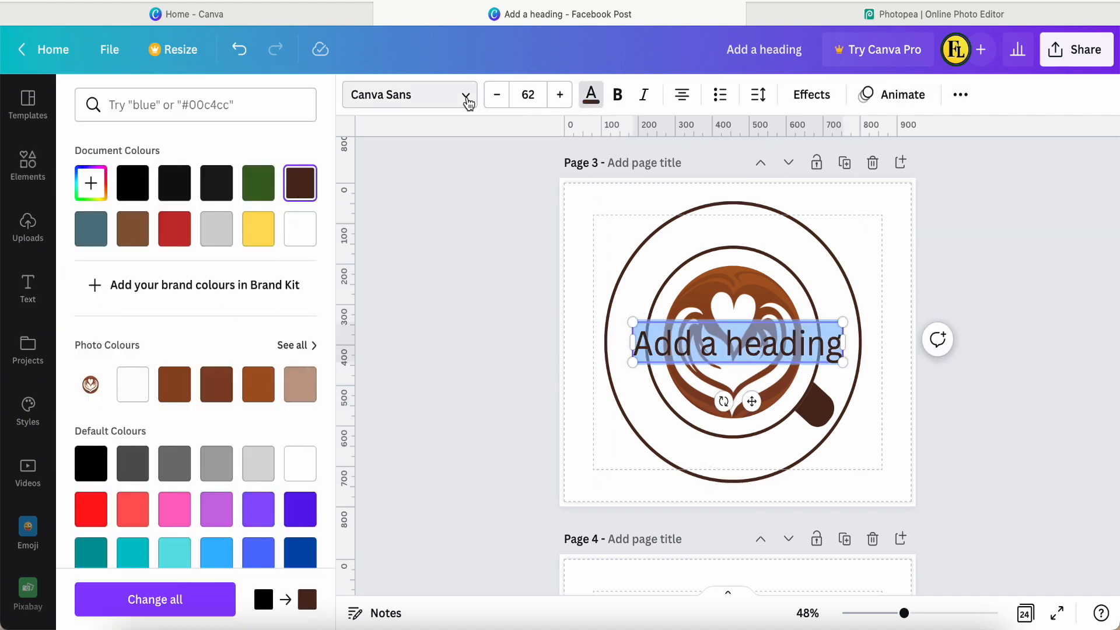
Replace the heading's placeholder text with "The Great Coffee"
click(834, 346)
key(BackSpace)
key(BackSpace)
key(BackSpace)
key(BackSpace)
key(BackSpace)
key(BackSpace)
key(BackSpace)
key(BackSpace)
key(BackSpace)
key(BackSpace)
key(BackSpace)
key(BackSpace)
key(BackSpace)
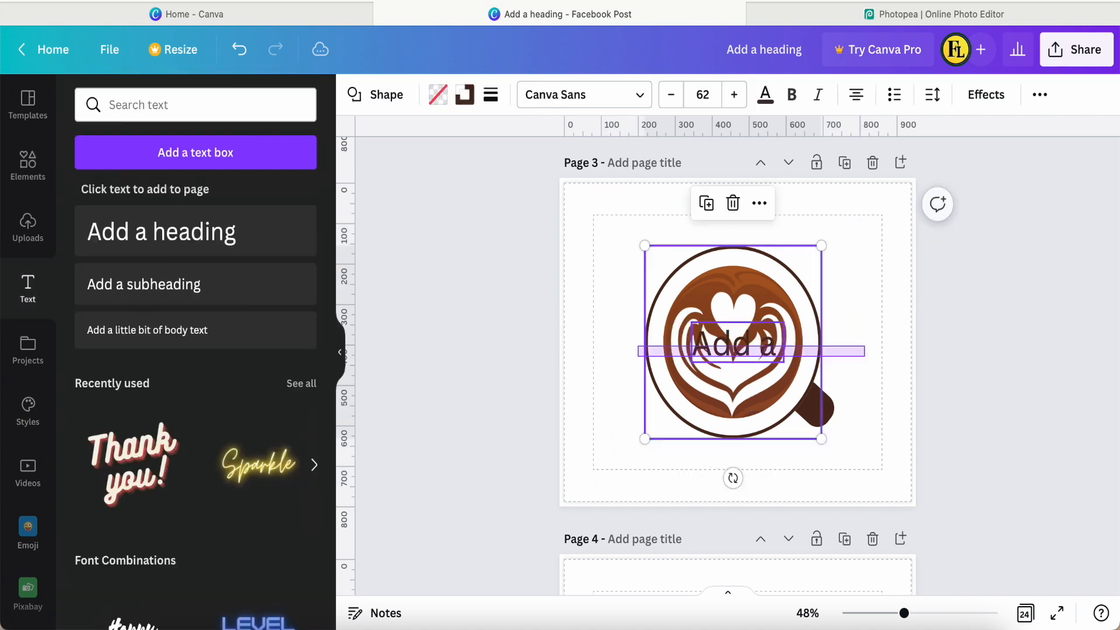
text(The Great Coffee)
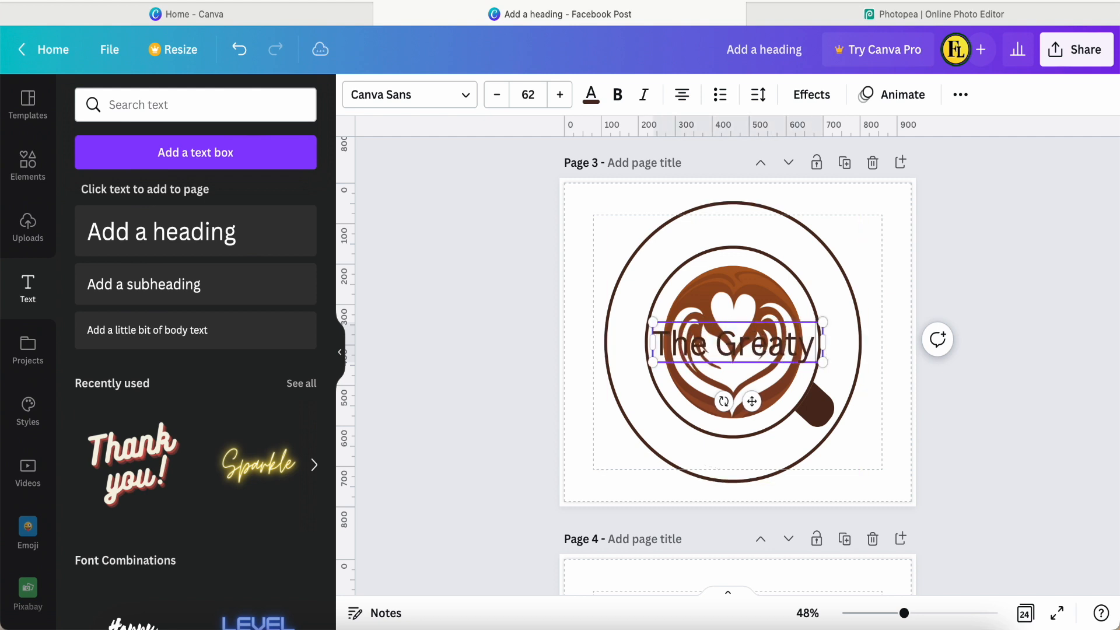
Set the heading in capital letters with the Celandine font
click(959, 95)
click(747, 135)
click(410, 95)
click(113, 282)
Curve the heading with the Curve effect and fit it into the upper band between the two rings
click(811, 95)
click(192, 548)
drag(730, 265, 732, 266)
scroll(195, 467, down, 2)
mouse_move(277, 598)
mouse_down()
mouse_move(292, 601)
mouse_move(269, 599)
mouse_up()
click(589, 457)
drag(730, 233, 737, 240)
click(831, 102)
drag(268, 599, 261, 599)
click(575, 437)
Duplicate the curved heading, move the copy below the latte art and set its curve to -43
click(708, 175)
drag(738, 240, 733, 410)
click(808, 99)
scroll(263, 495, down, 2)
drag(260, 599, 144, 606)
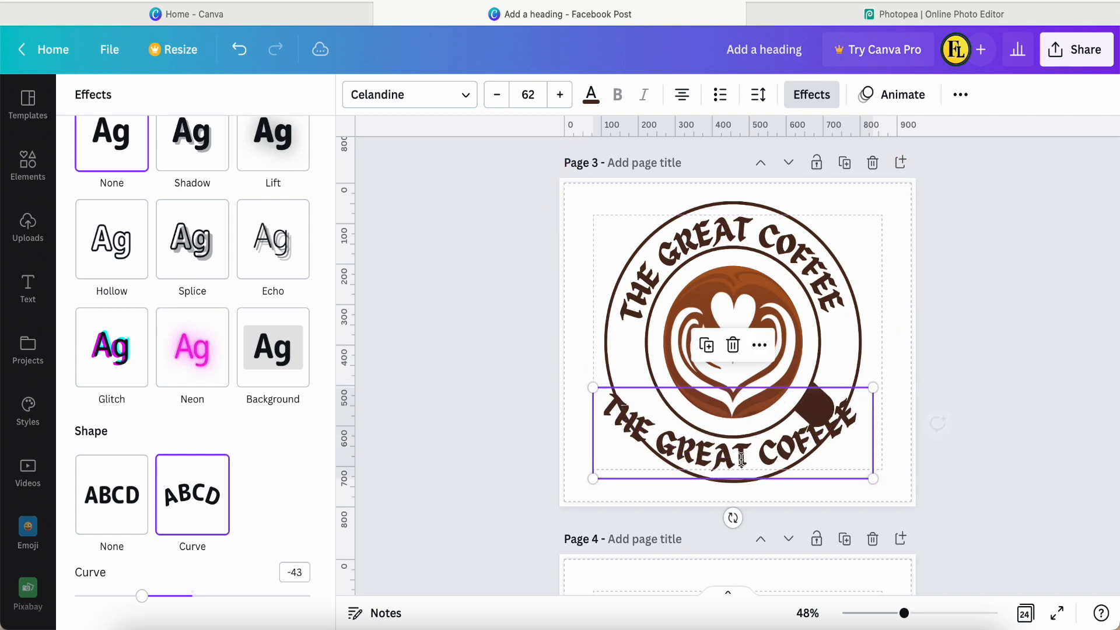
key(BackSpace)
key(BackSpace)
key(BackSpace)
key(BackSpace)
key(BackSpace)
key(BackSpace)
key(BackSpace)
key(BackSpace)
key(BackSpace)
key(BackSpace)
key(BackSpace)
key(BackSpace)
key(BackSpace)
key(BackSpace)
key(BackSpace)
key(BackSpace)
click(587, 473)
click(239, 50)
Replace the lower curved text with "EST. 2002"
double_click(831, 439)
key(BackSpace)
key(BackSpace)
key(BackSpace)
key(BackSpace)
key(BackSpace)
key(BackSpace)
key(BackSpace)
key(BackSpace)
key(BackSpace)
key(BackSpace)
key(BackSpace)
key(BackSpace)
text(EST)
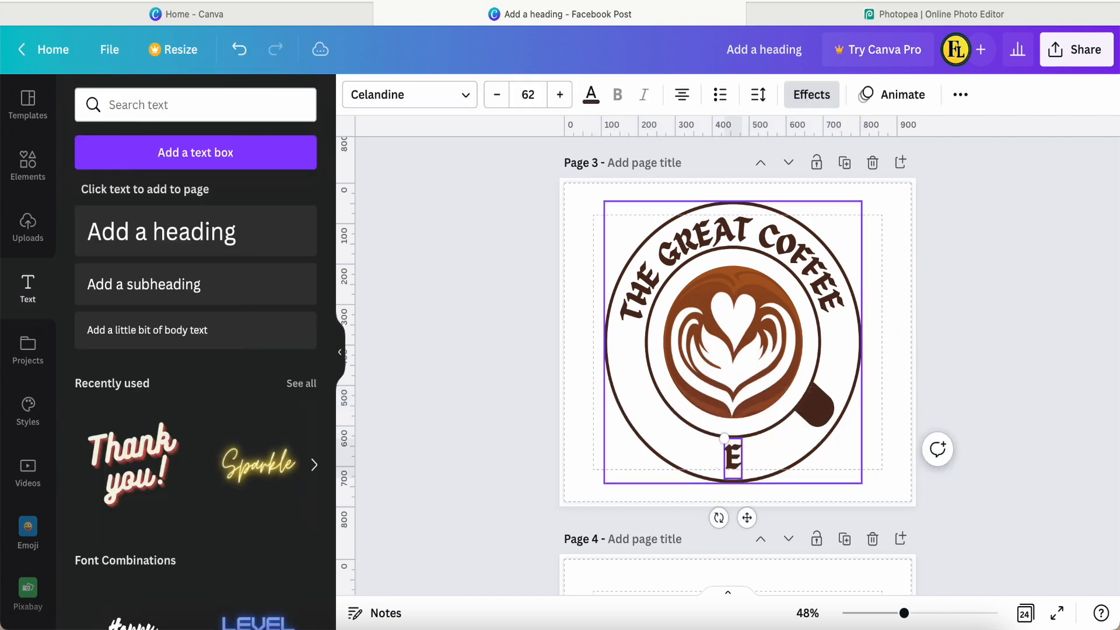
text(.)
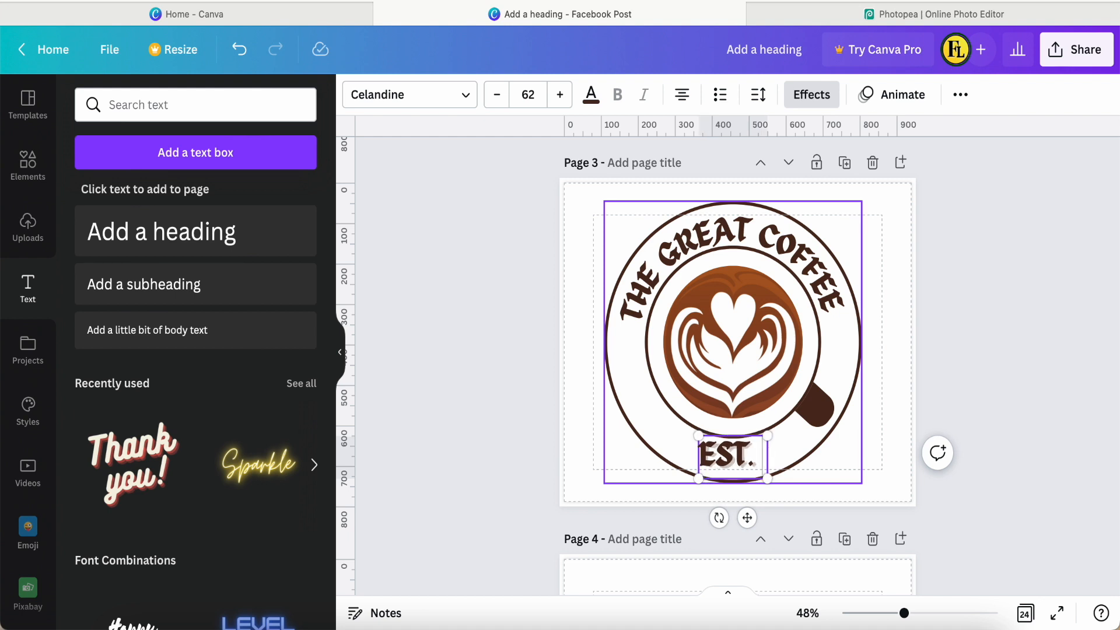
text( 2002)
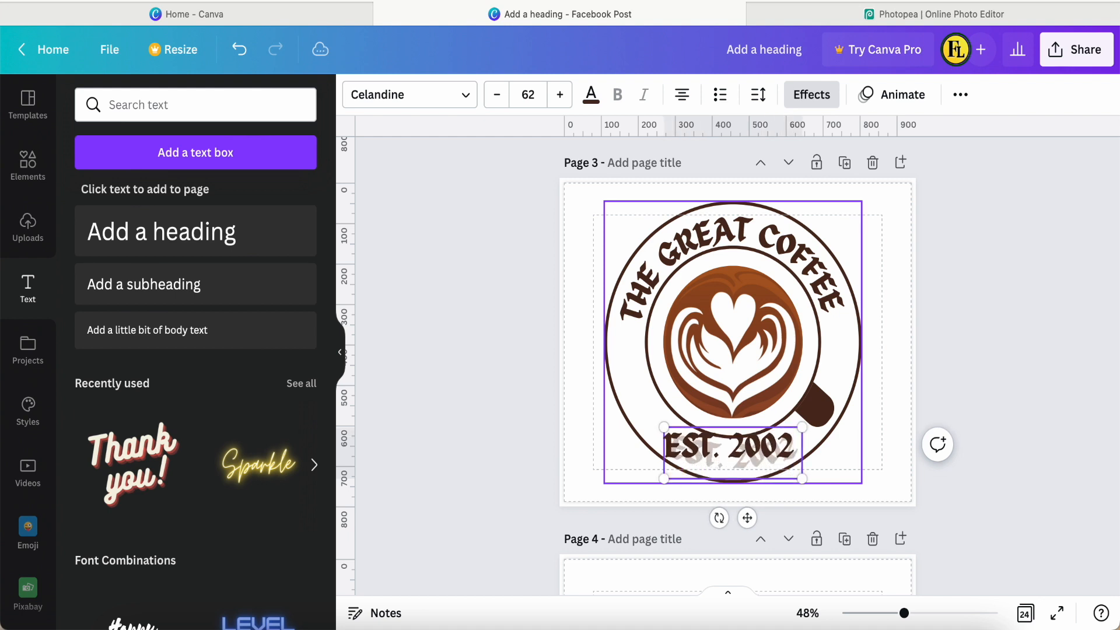
Set the "EST. 2002" text to size 42 and centre it in the lower band between the two rings
click(528, 95)
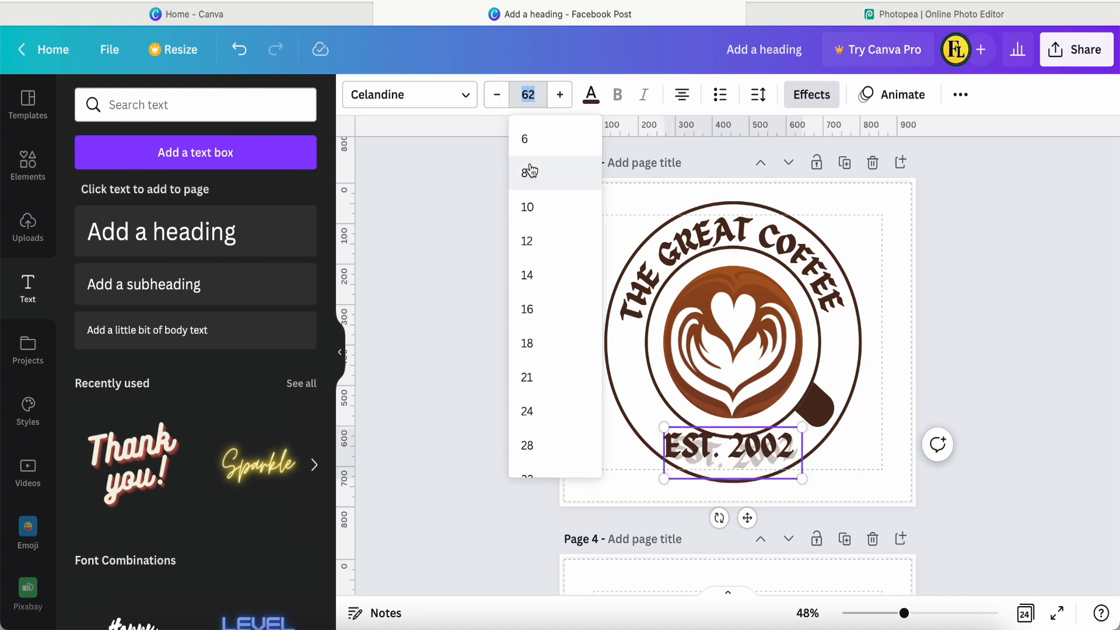
scroll(528, 375, down, 3)
click(527, 374)
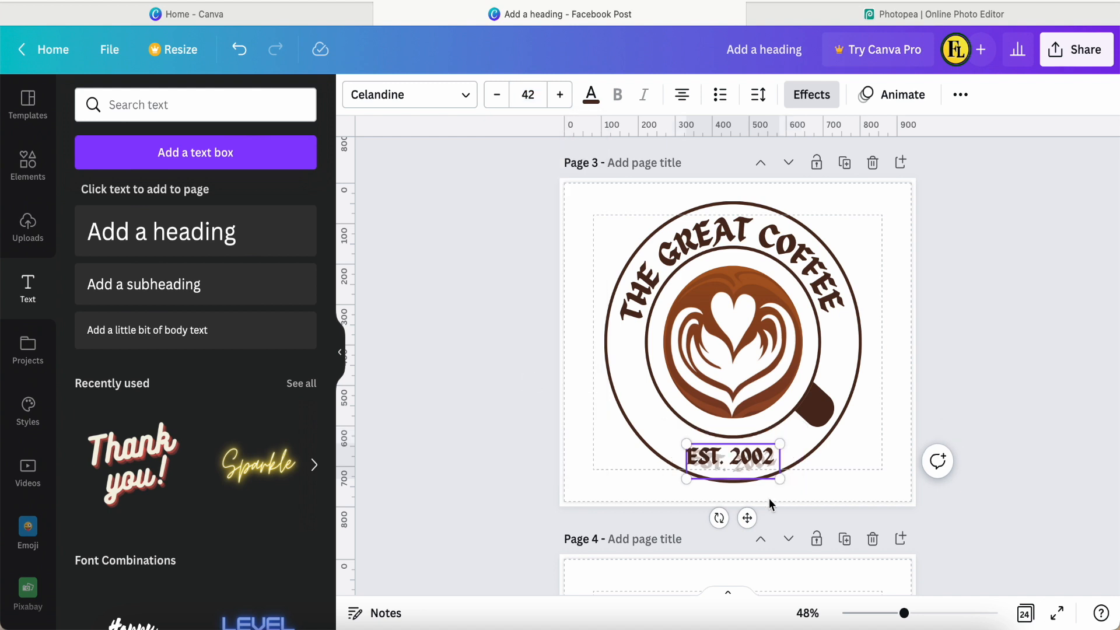
click(611, 464)
click(759, 456)
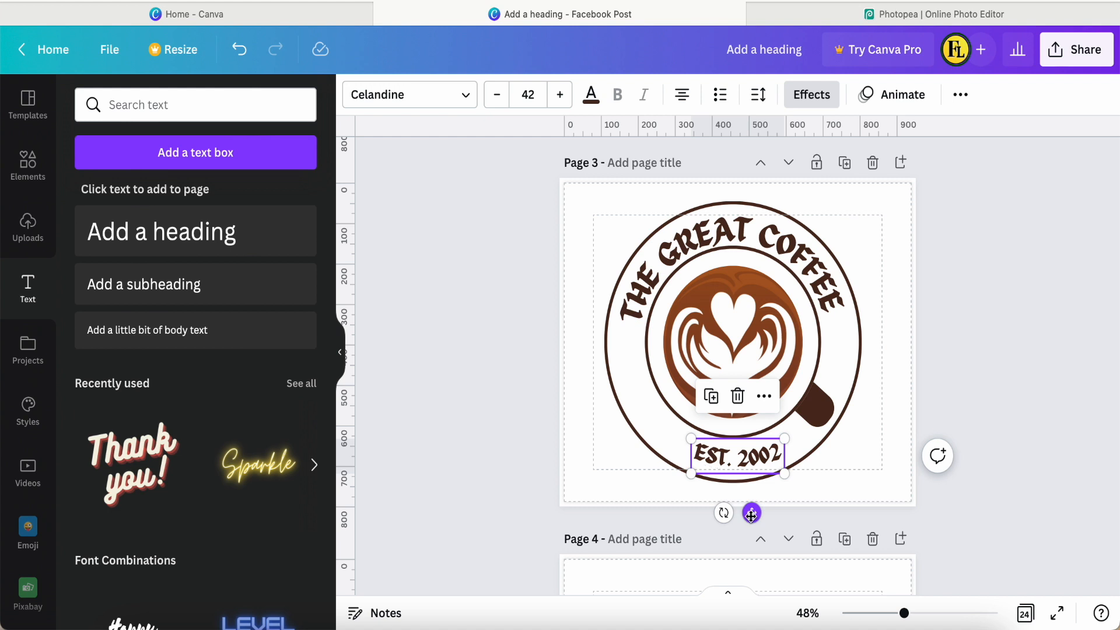
click(611, 462)
click(473, 459)
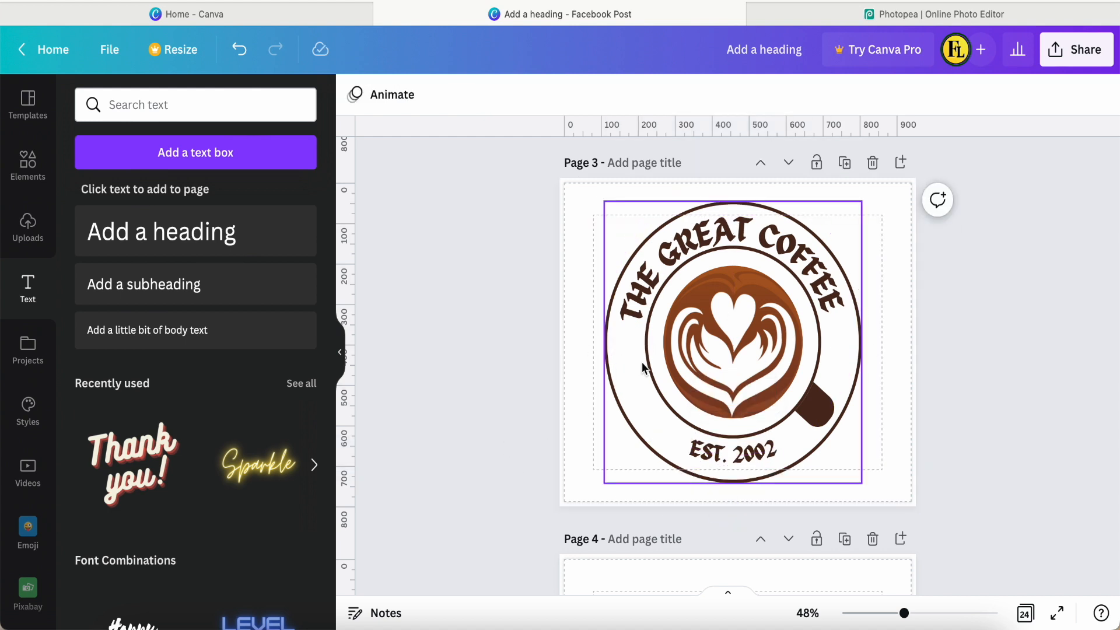
Search the elements for "coffee bean" and list all matching graphics
click(25, 169)
click(143, 106)
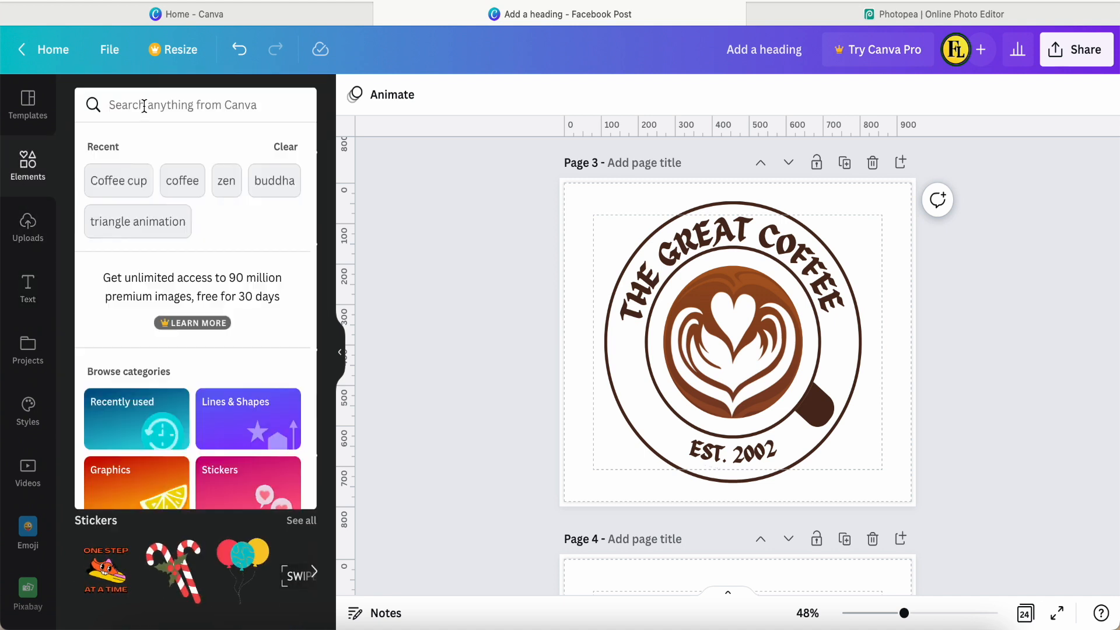
click(182, 181)
click(176, 104)
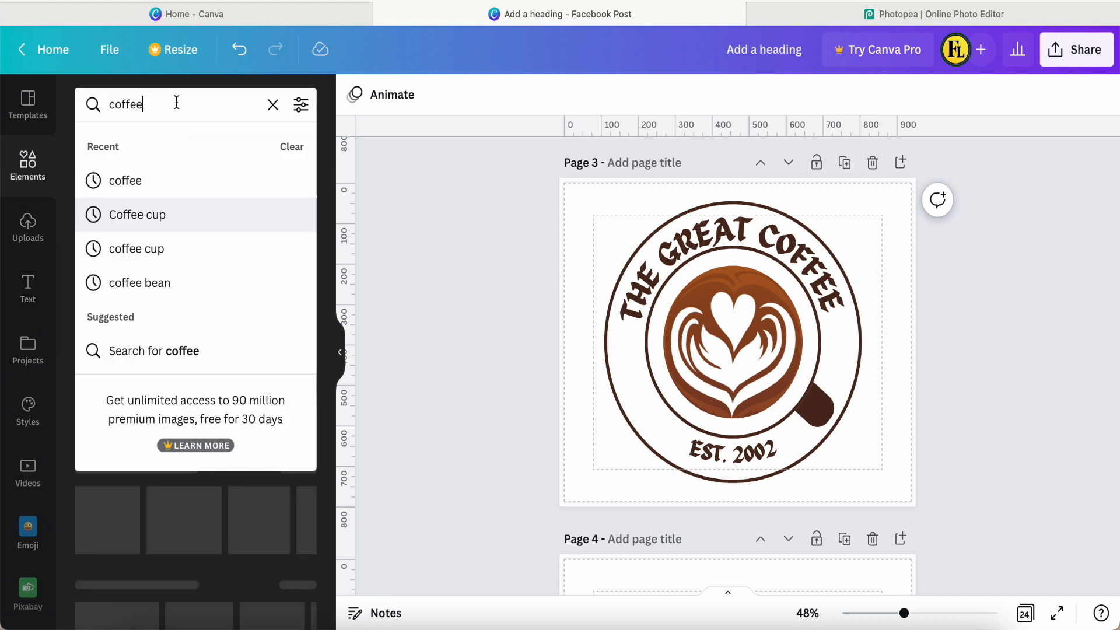
click(161, 283)
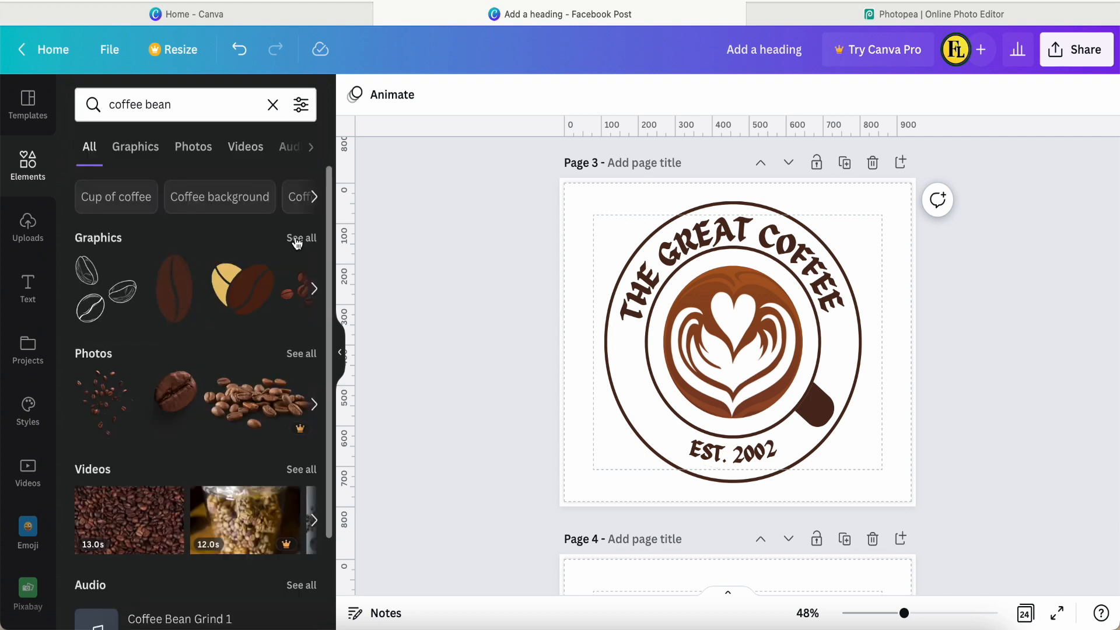
click(297, 239)
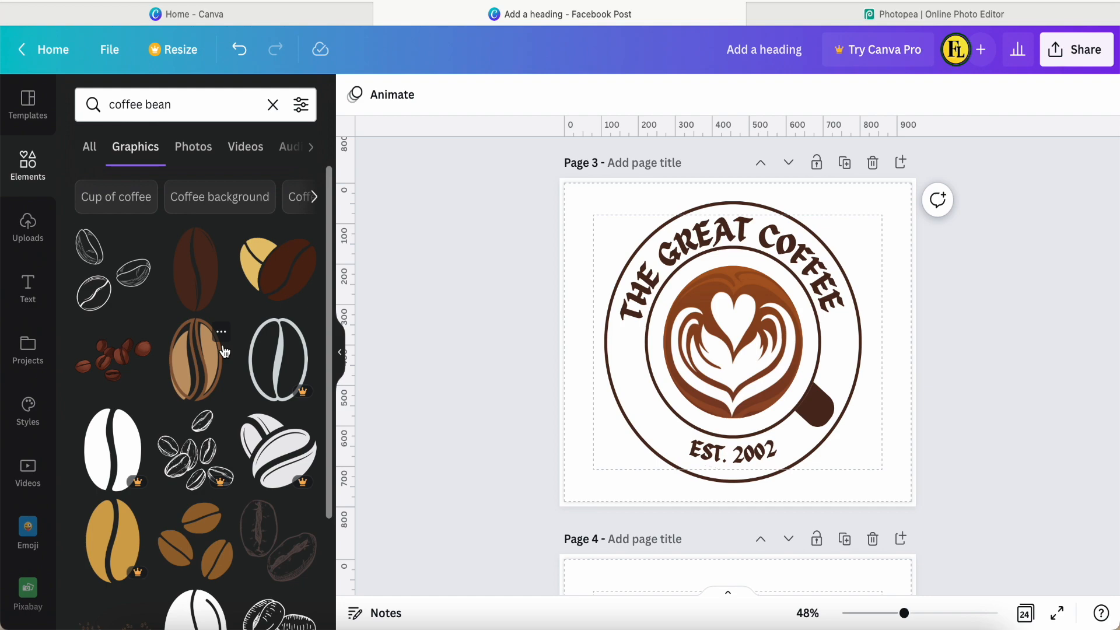
Add the free solid single coffee bean graphic with highlight marks and recolour it dark brown
scroll(223, 350, down, 5)
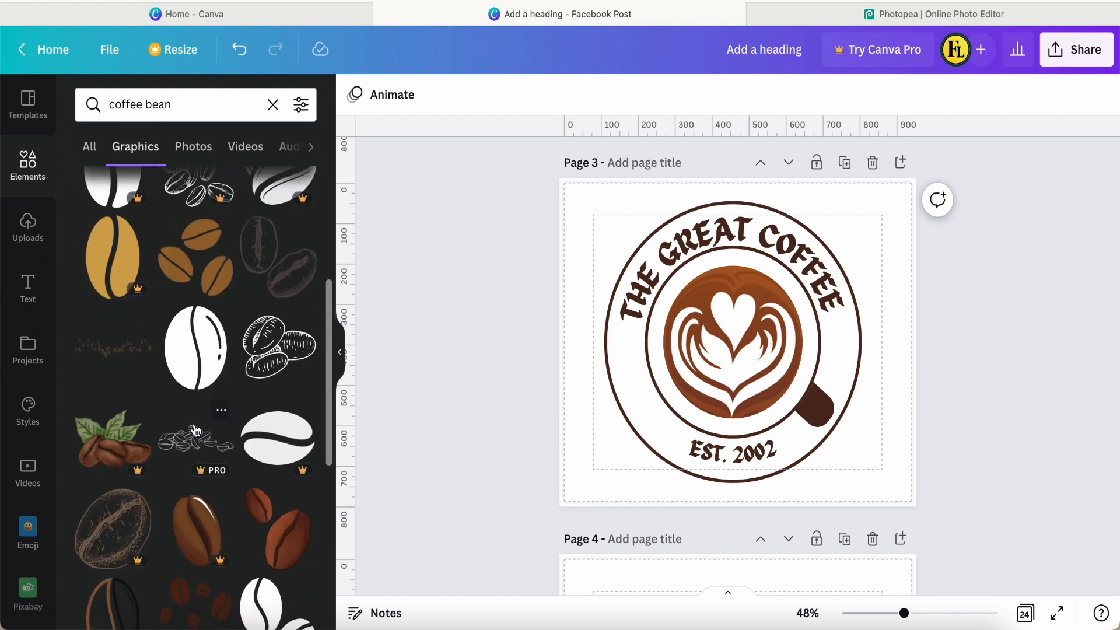
scroll(196, 430, down, 8)
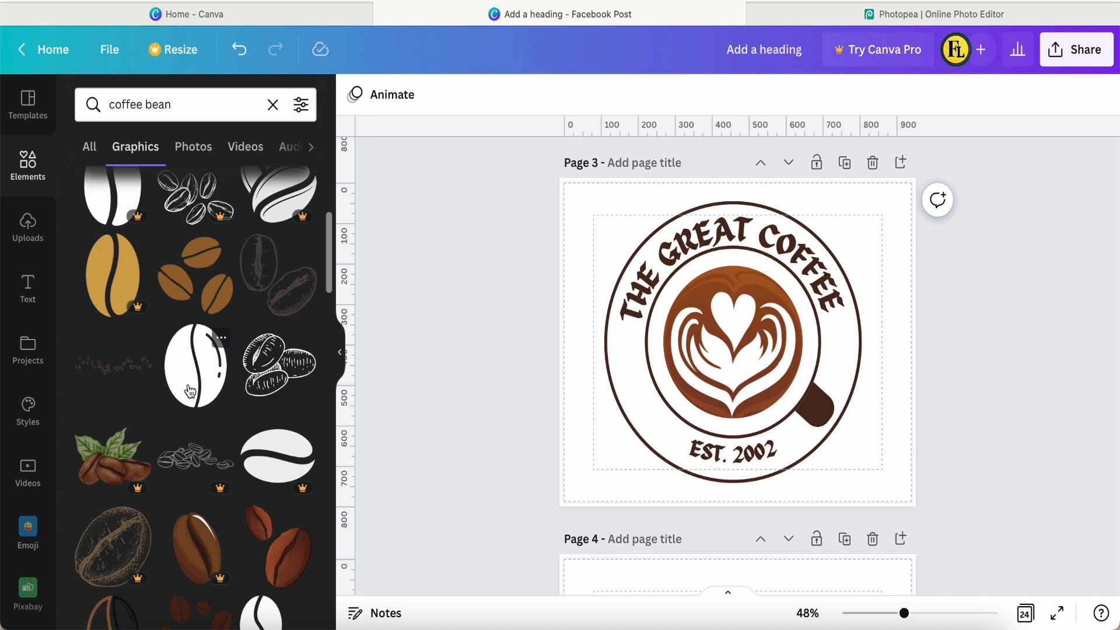
click(189, 391)
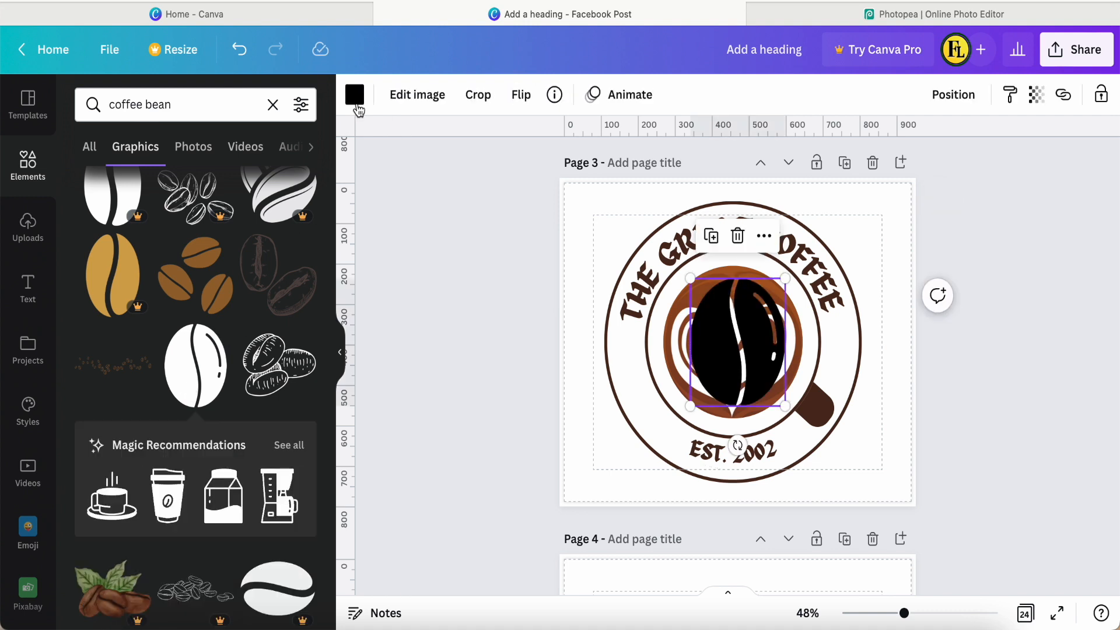
click(354, 95)
click(303, 187)
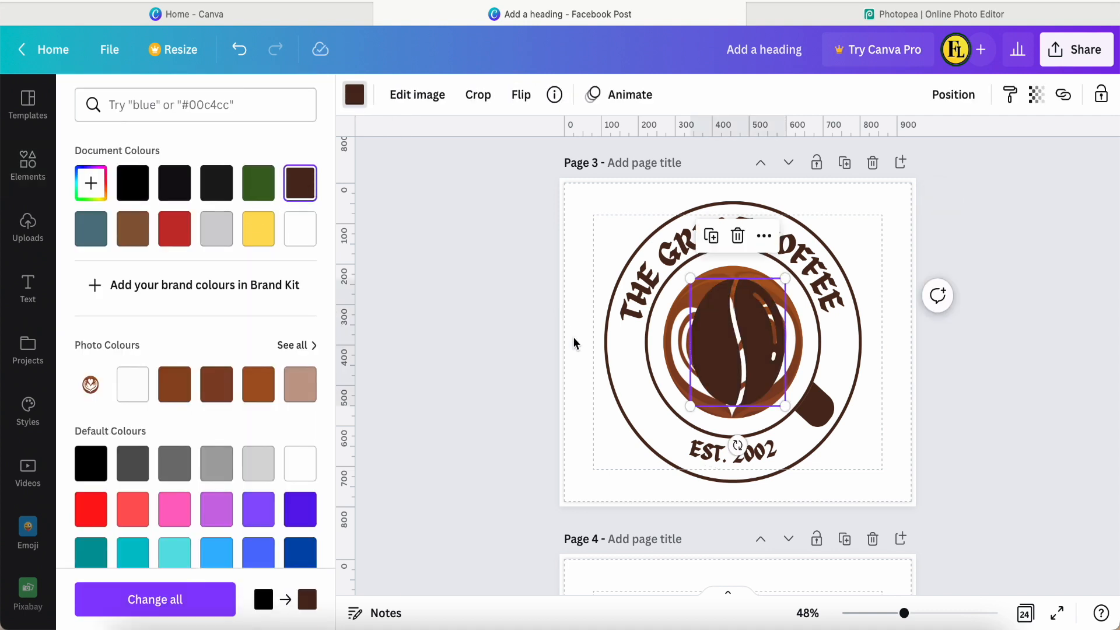
Shrink the bean into the left side of the band between the rings and place a copy on the right side
drag(791, 284, 645, 322)
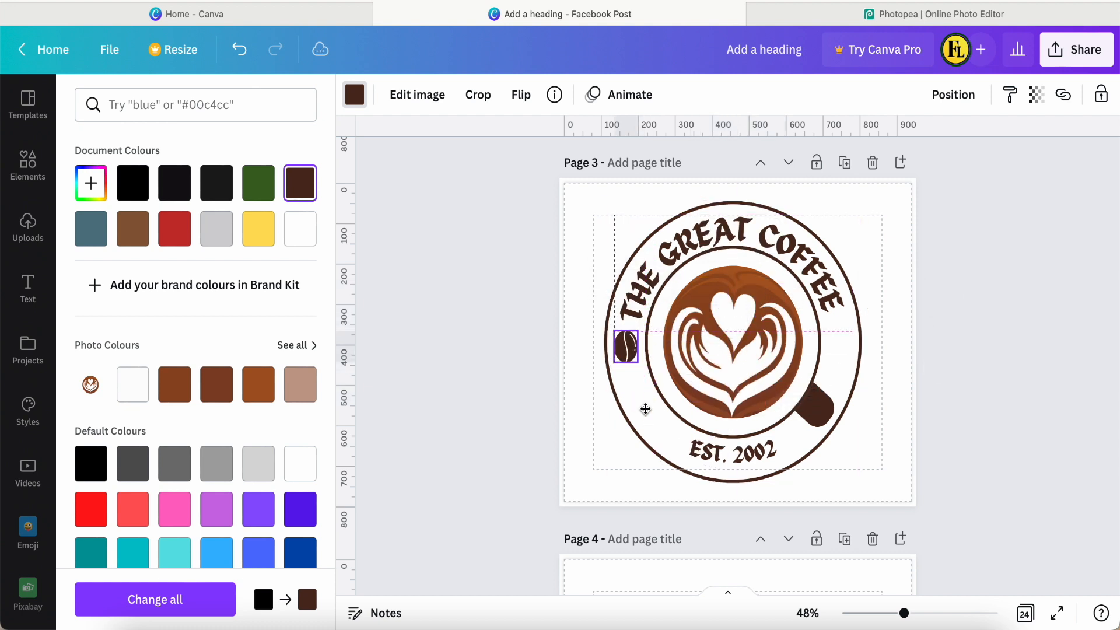
drag(642, 401, 849, 395)
click(949, 429)
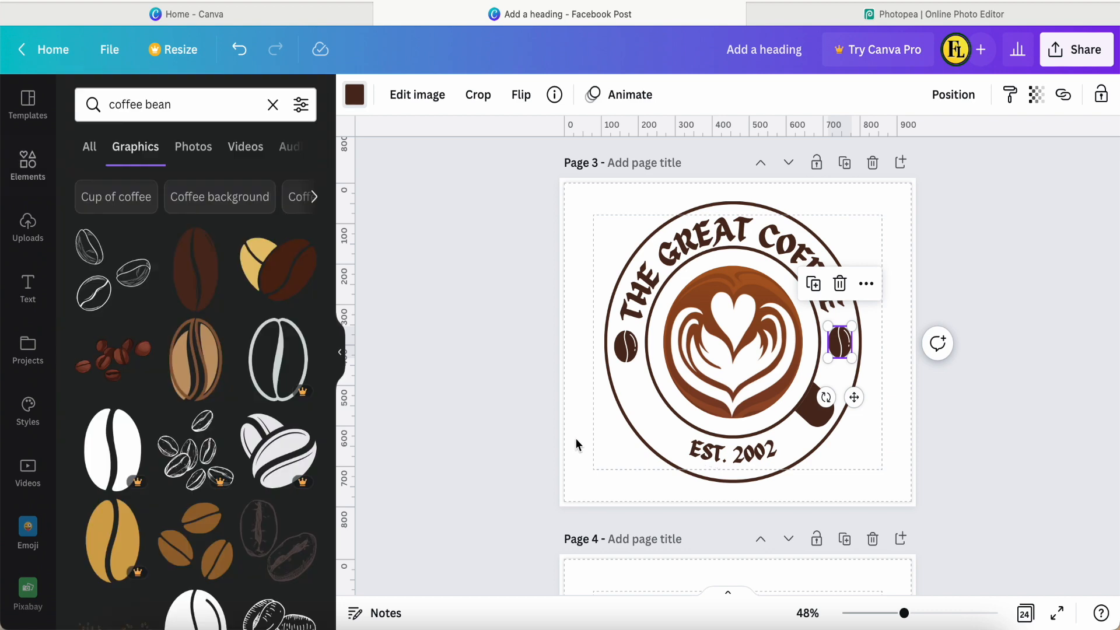
Download the page with the coffee logo as a PNG image
click(1076, 50)
click(807, 94)
click(874, 357)
click(840, 88)
scroll(824, 198, down, 2)
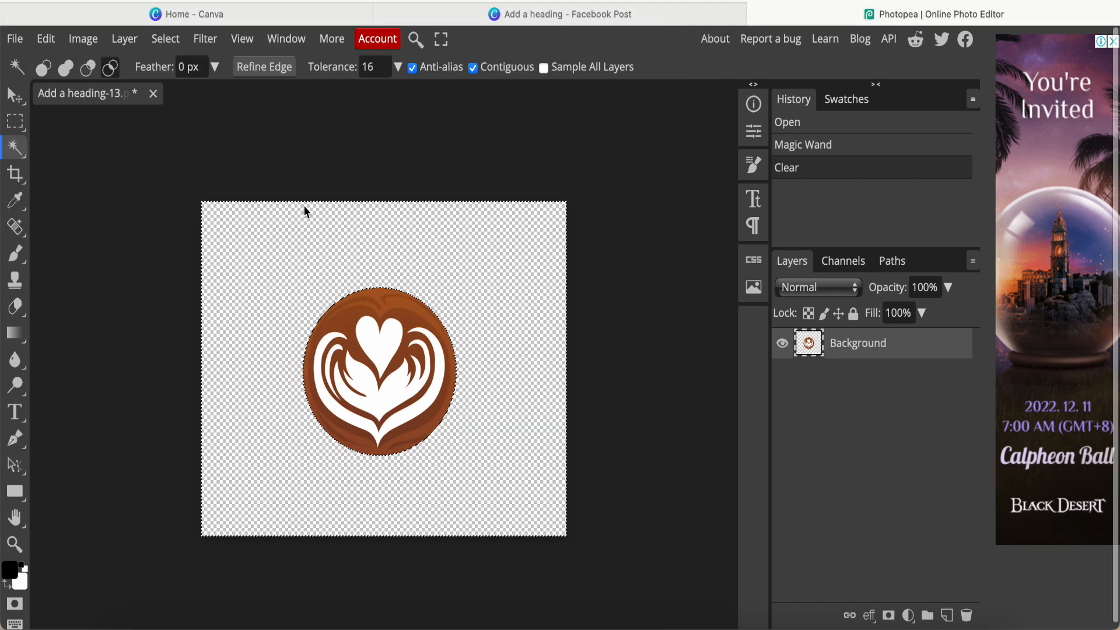
In Photopea, close Add a heading-13.psd without saving and open Add a heading-14.png from Downloads
click(153, 96)
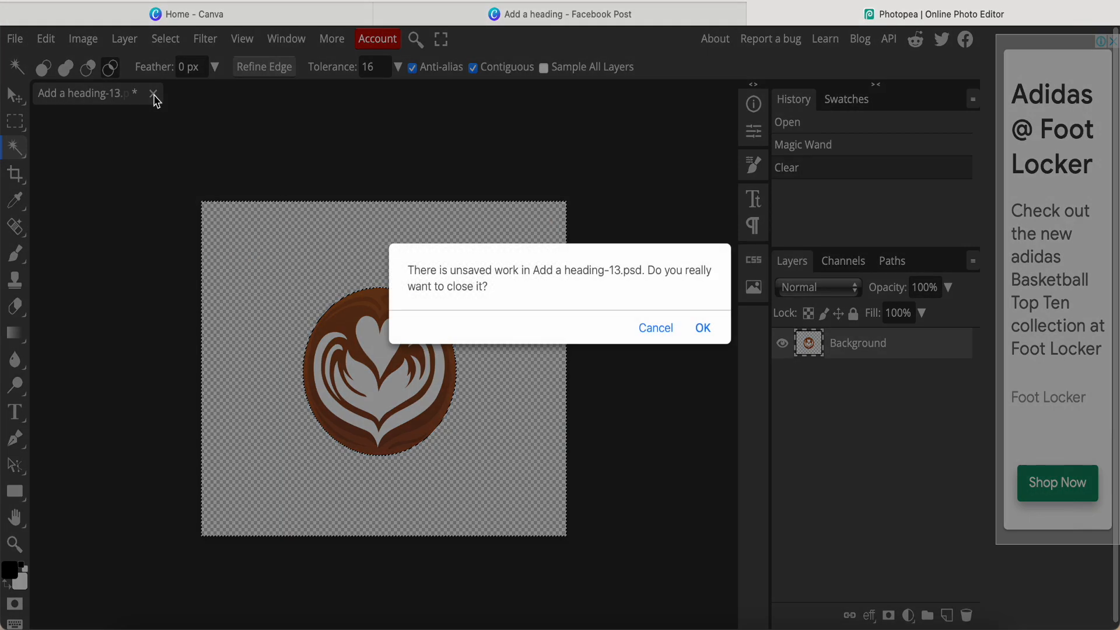
click(703, 328)
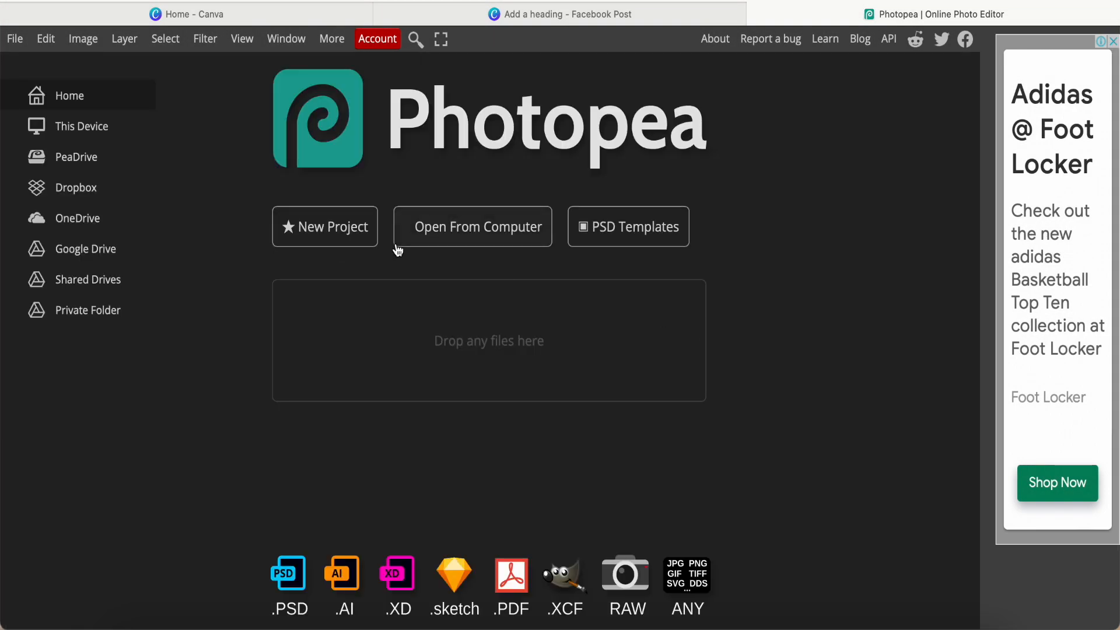
click(437, 231)
click(581, 217)
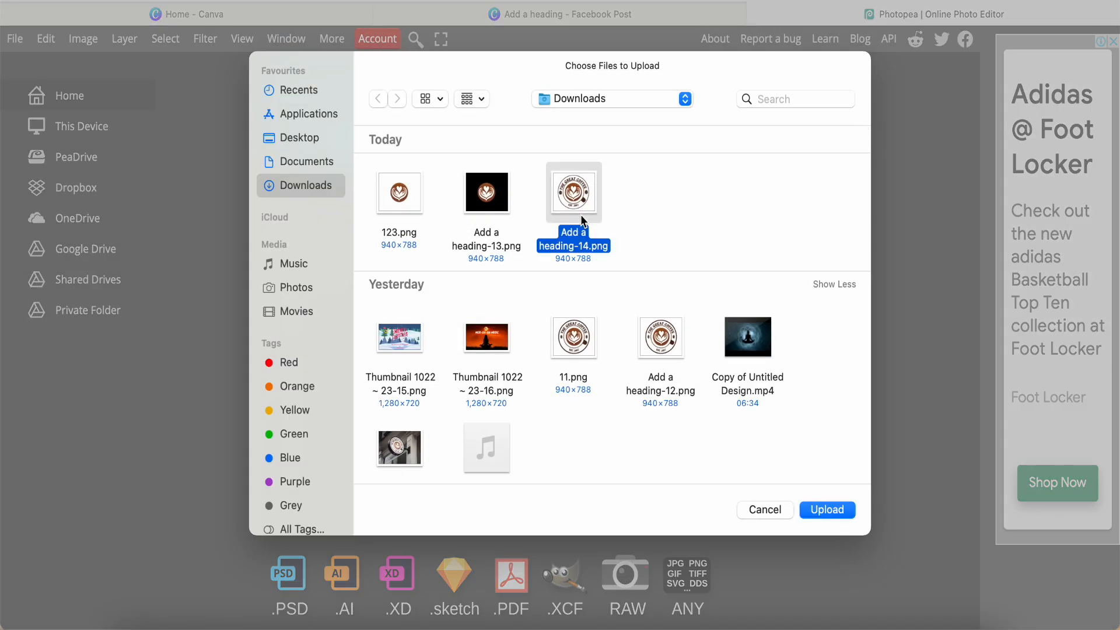
click(829, 510)
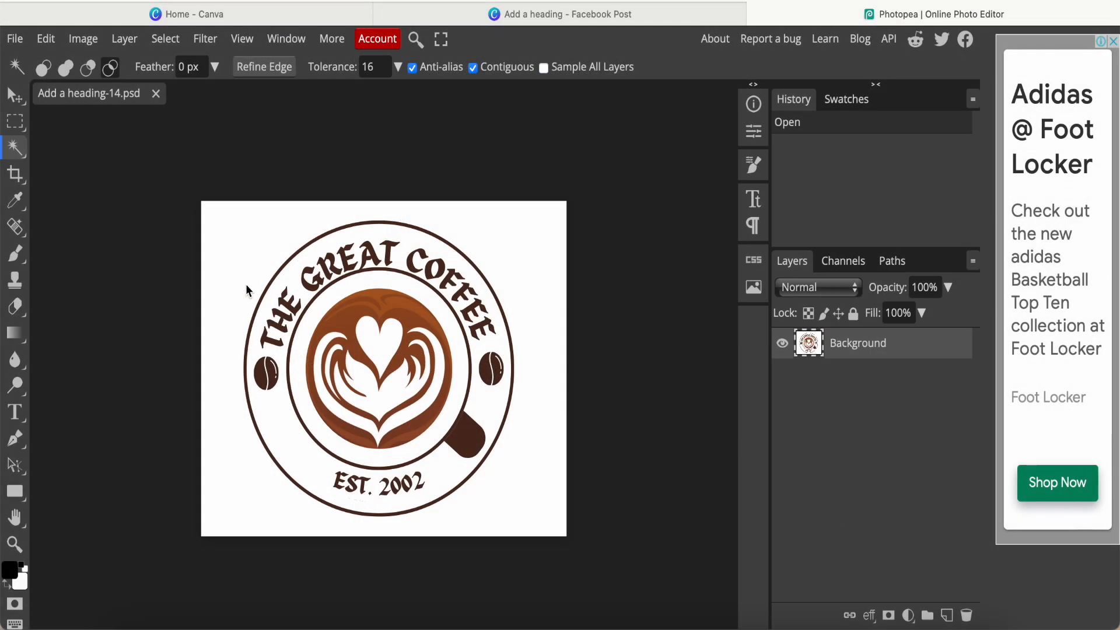
Select with the Magic Wand and delete the white outside the logo circle and the white band between the two rings
click(15, 41)
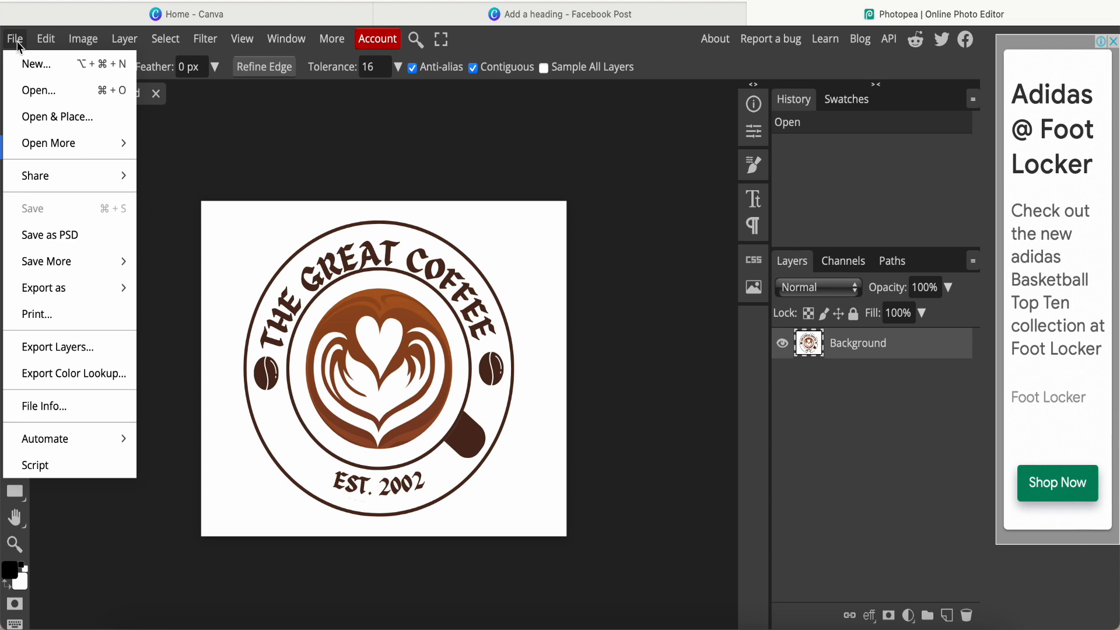
click(224, 238)
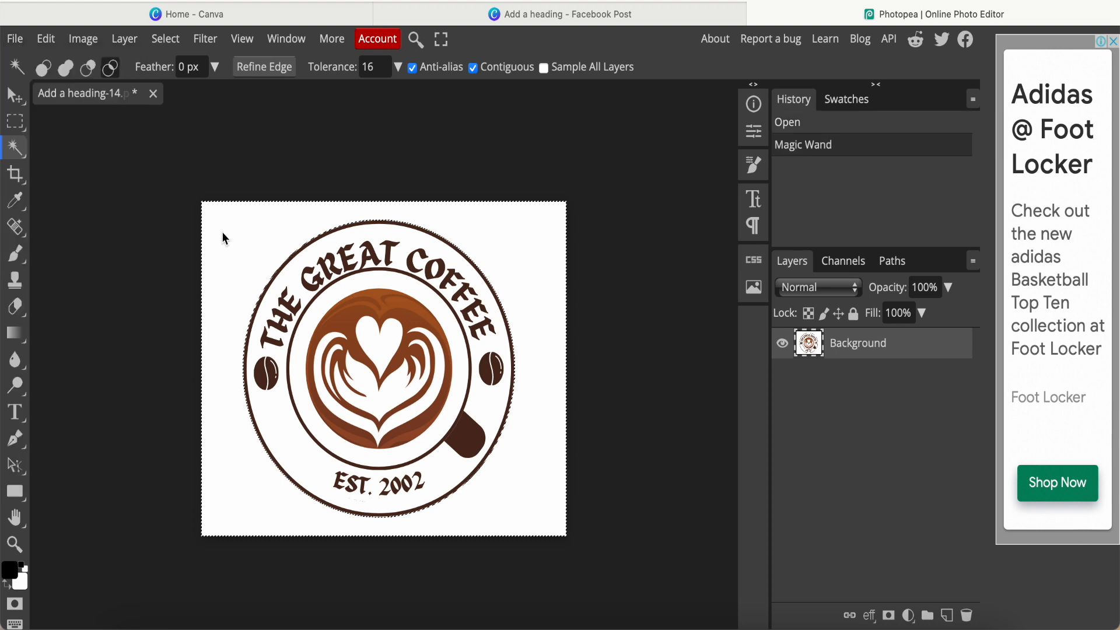
click(243, 253)
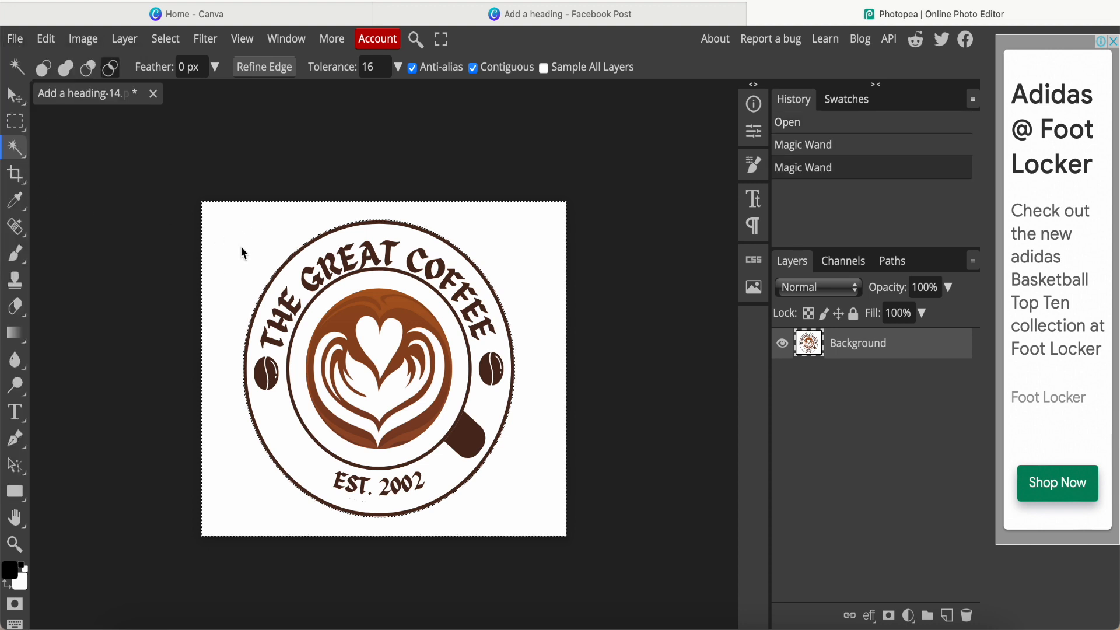
key(Delete)
click(275, 429)
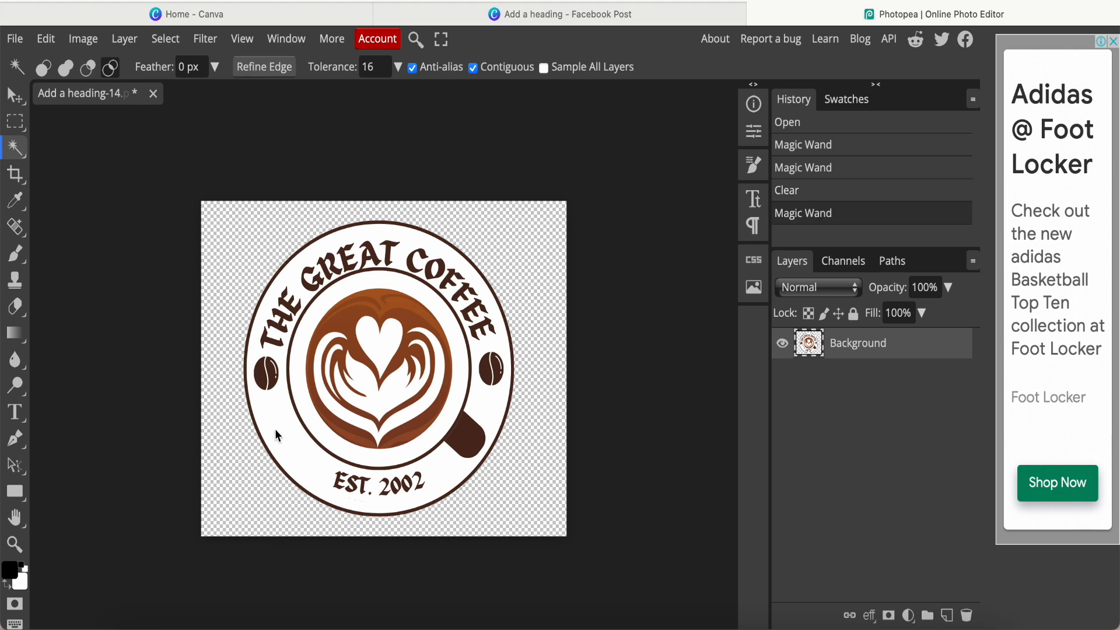
click(275, 428)
key(Delete)
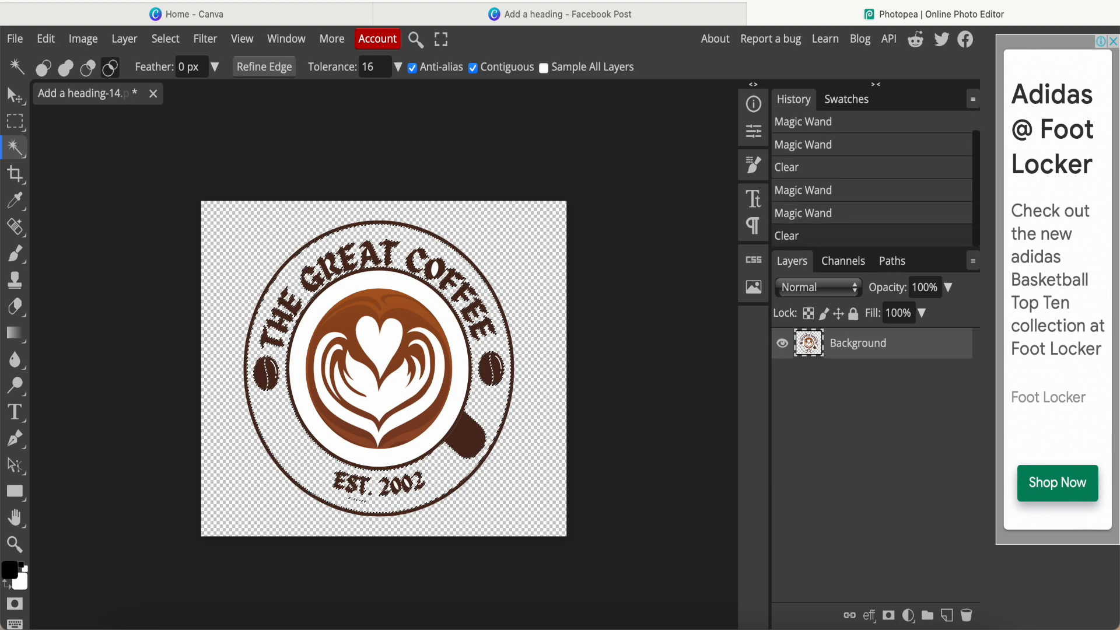
Select and delete the white left inside the R of GREAT and the O of COFFEE
scroll(325, 389, up, 1)
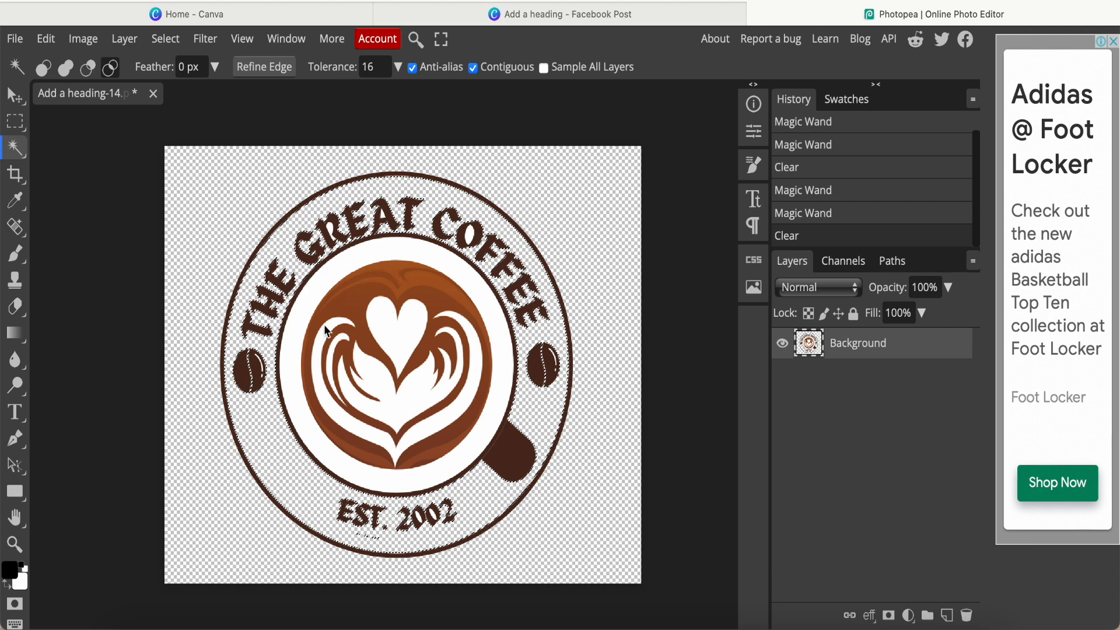
click(333, 224)
click(333, 224)
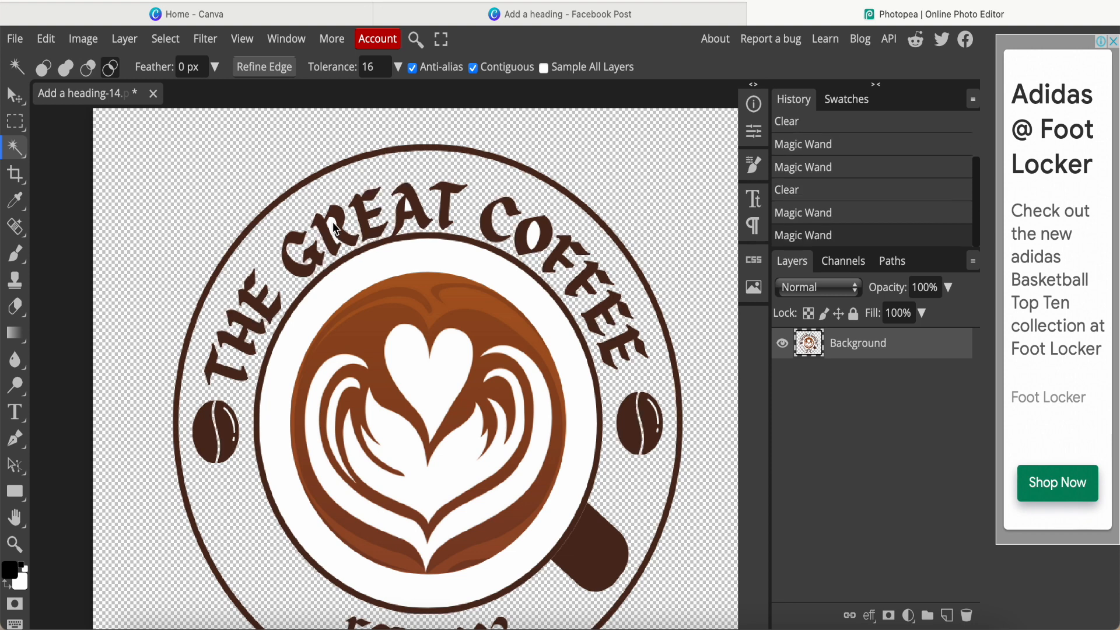
click(333, 226)
key(Delete)
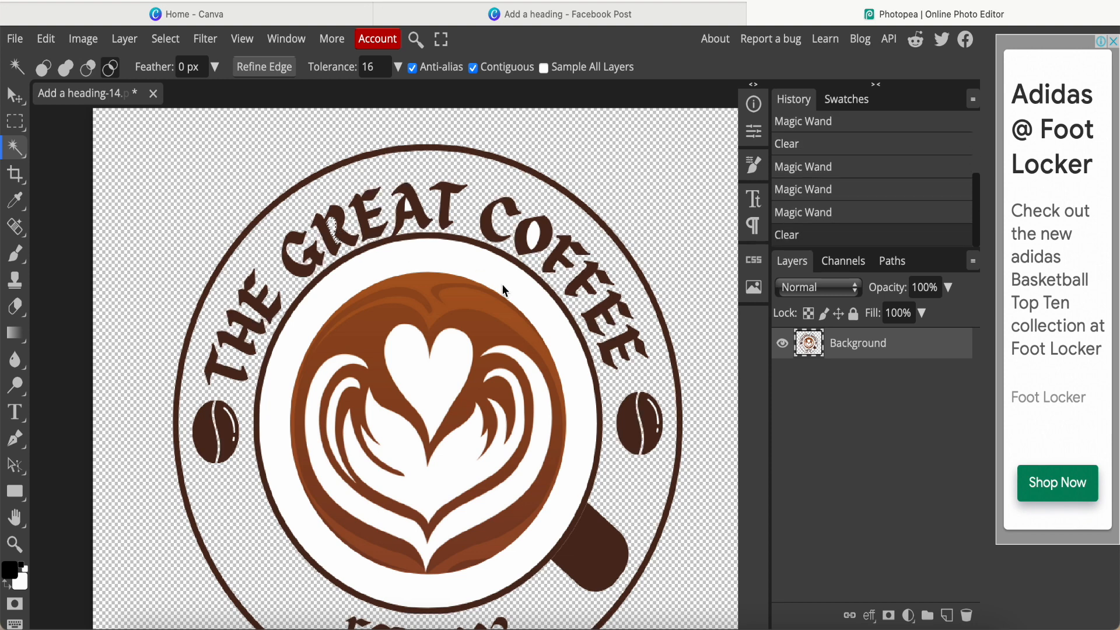
click(535, 238)
click(534, 238)
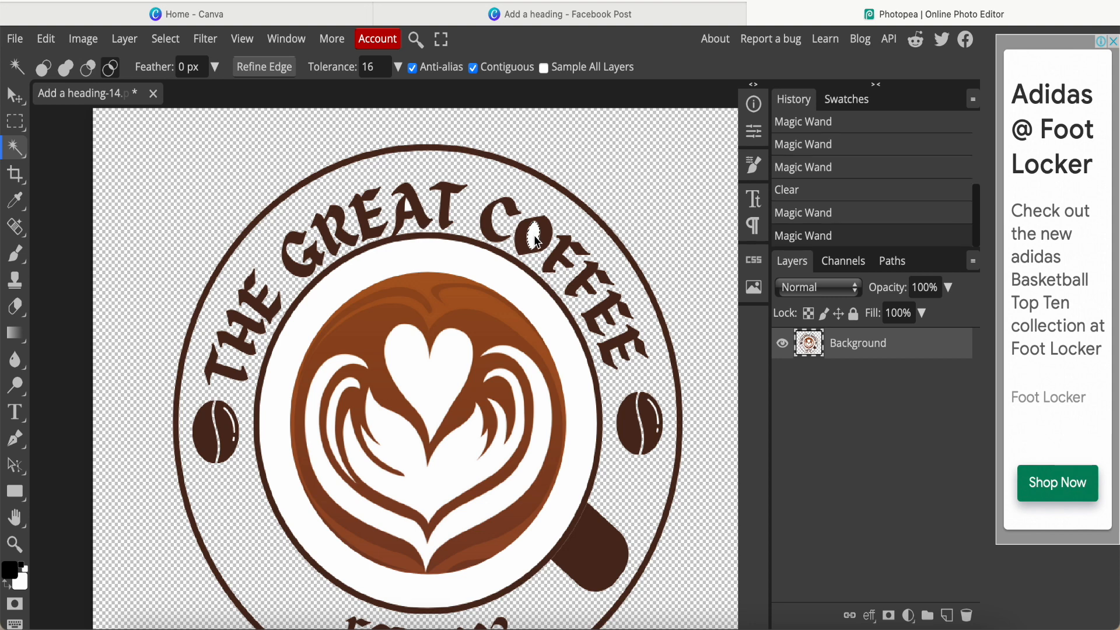
key(Delete)
Select and delete the white left inside both zeros of 2002
scroll(350, 502, down, 3)
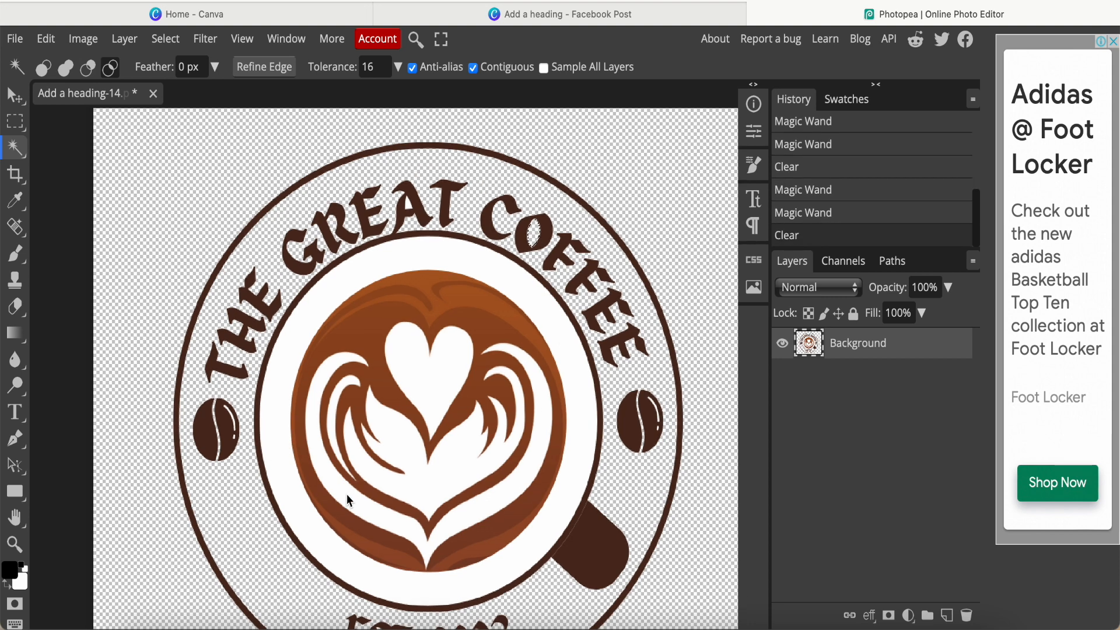
click(474, 592)
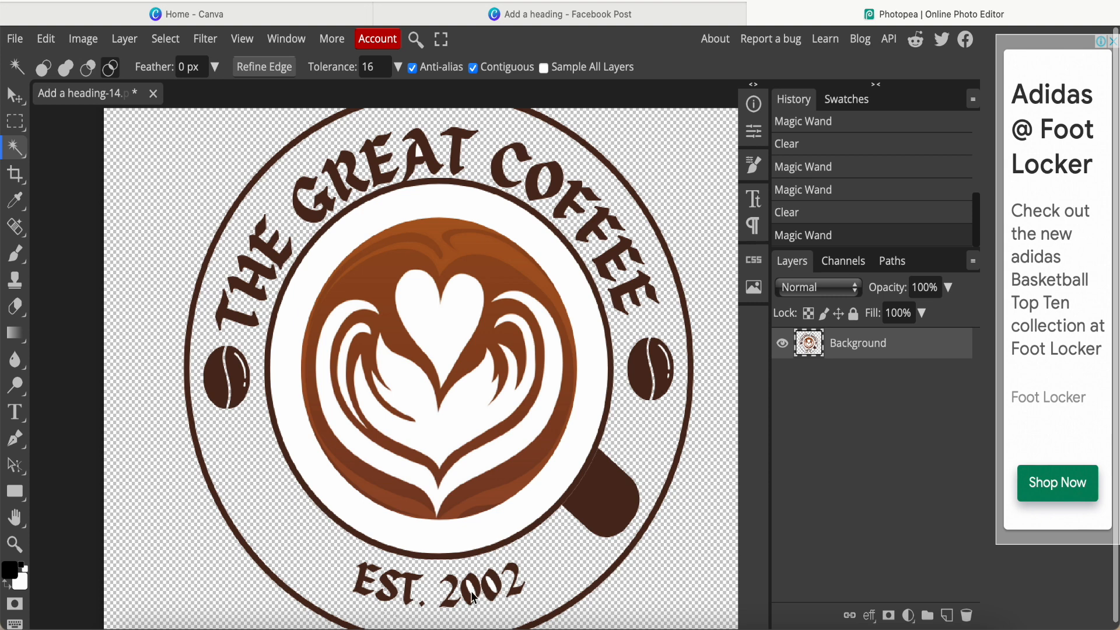
click(471, 588)
key(Delete)
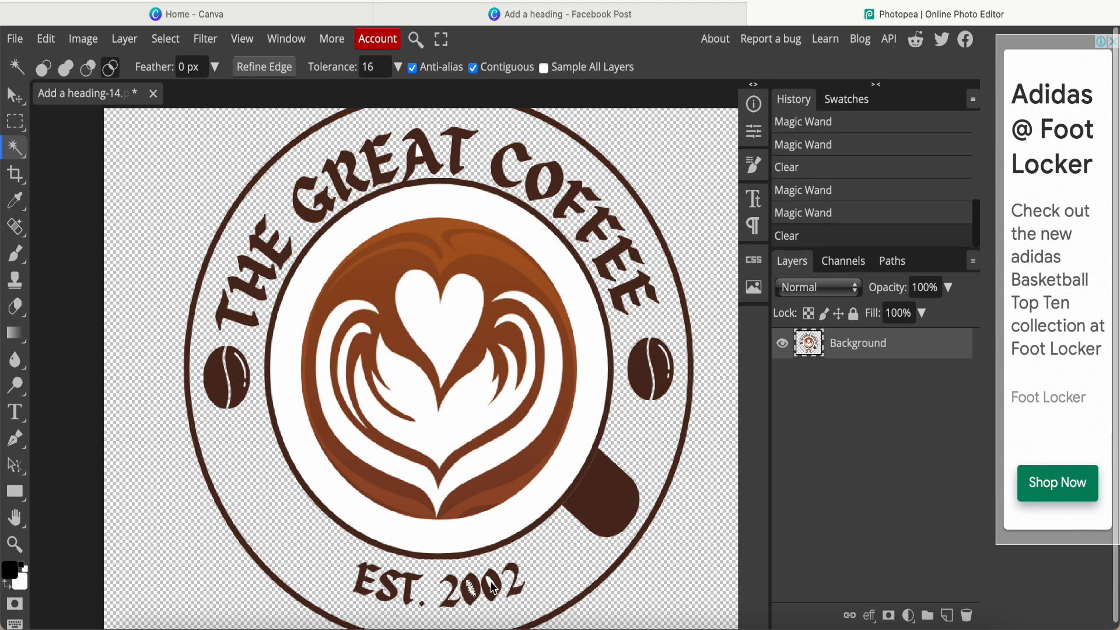
click(492, 585)
click(491, 585)
key(Delete)
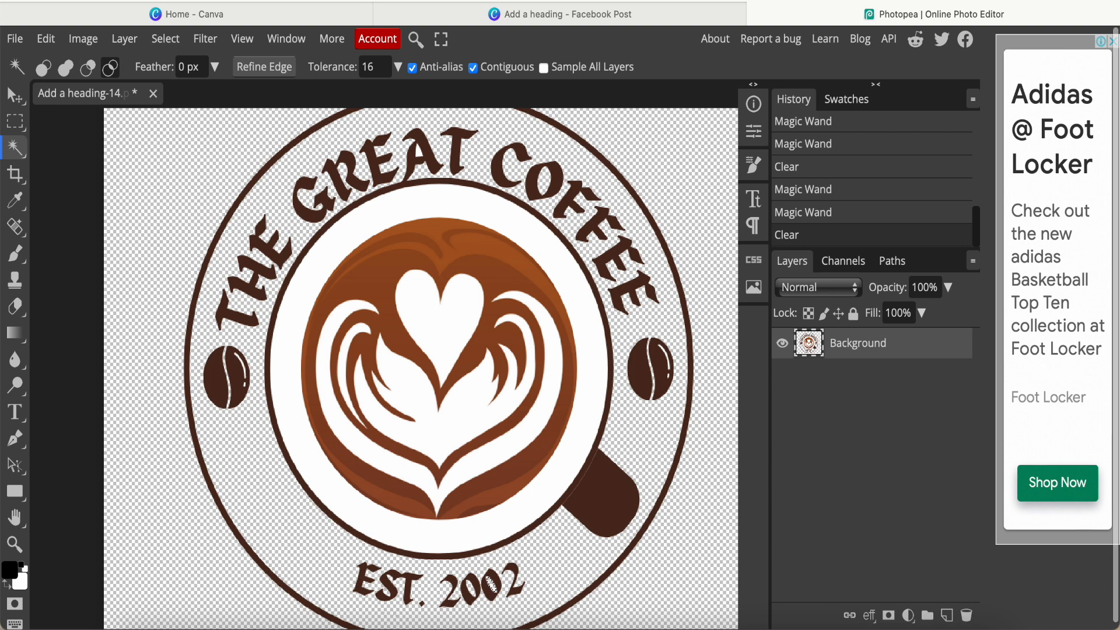
Export the transparent logo as a PNG named 12345 and close the document without saving
scroll(628, 536, down, 2)
scroll(800, 531, down, 1)
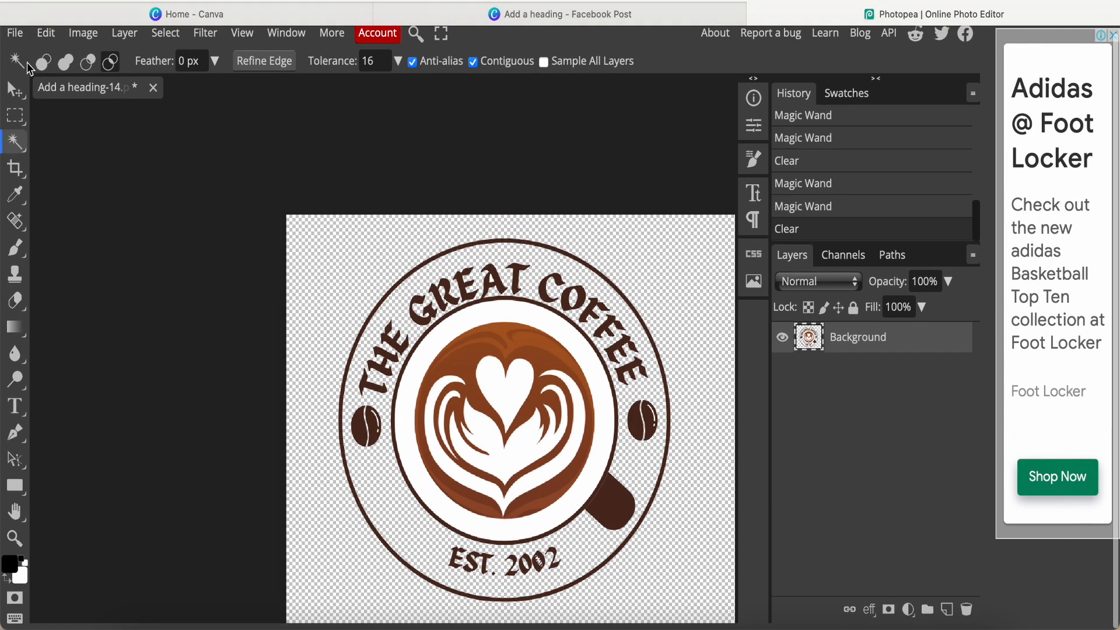
click(15, 34)
mouse_move(65, 281)
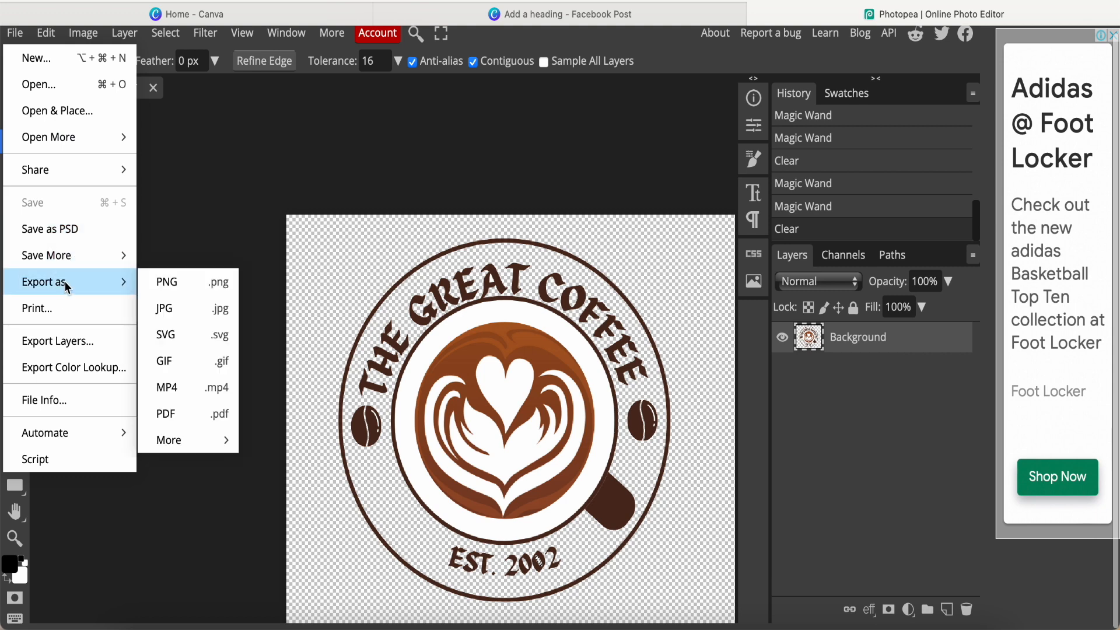
click(171, 282)
click(535, 138)
drag(535, 139, 692, 144)
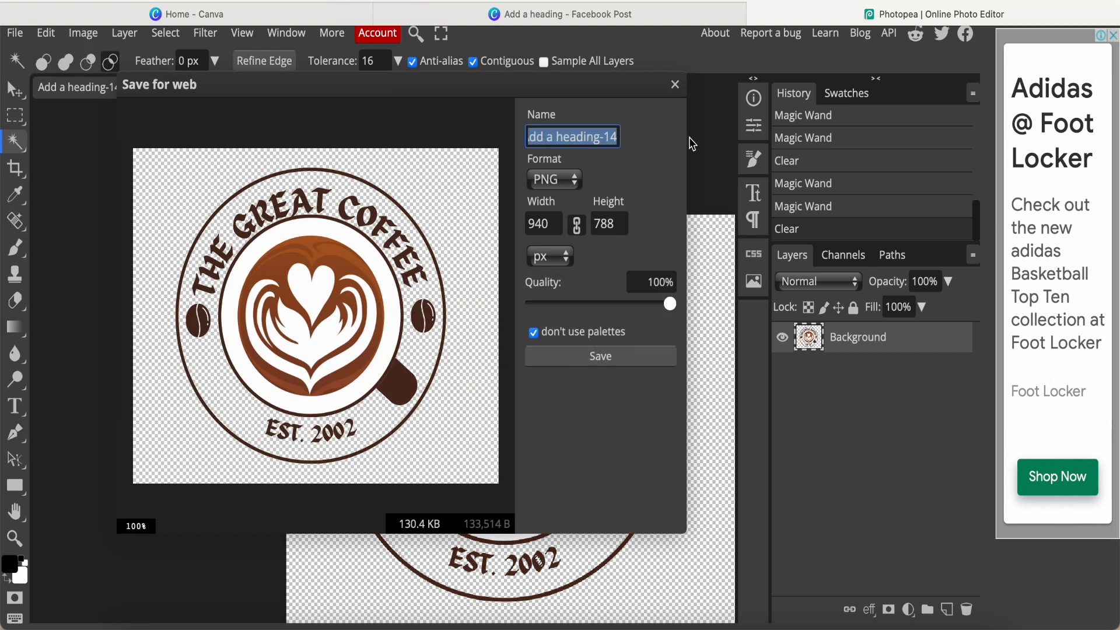
text(12345)
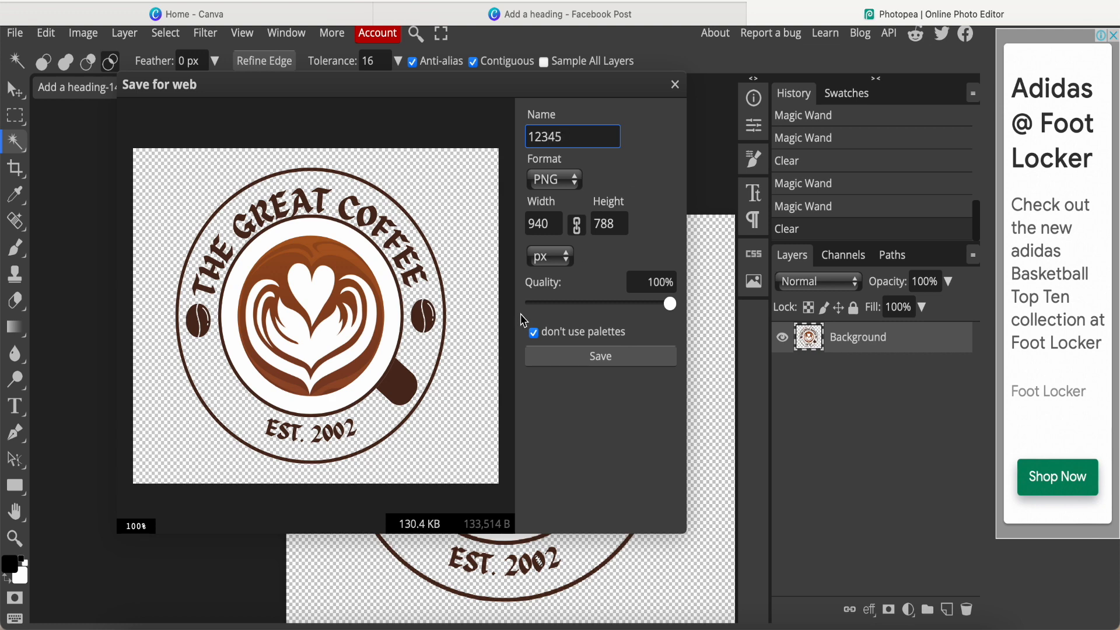
click(601, 357)
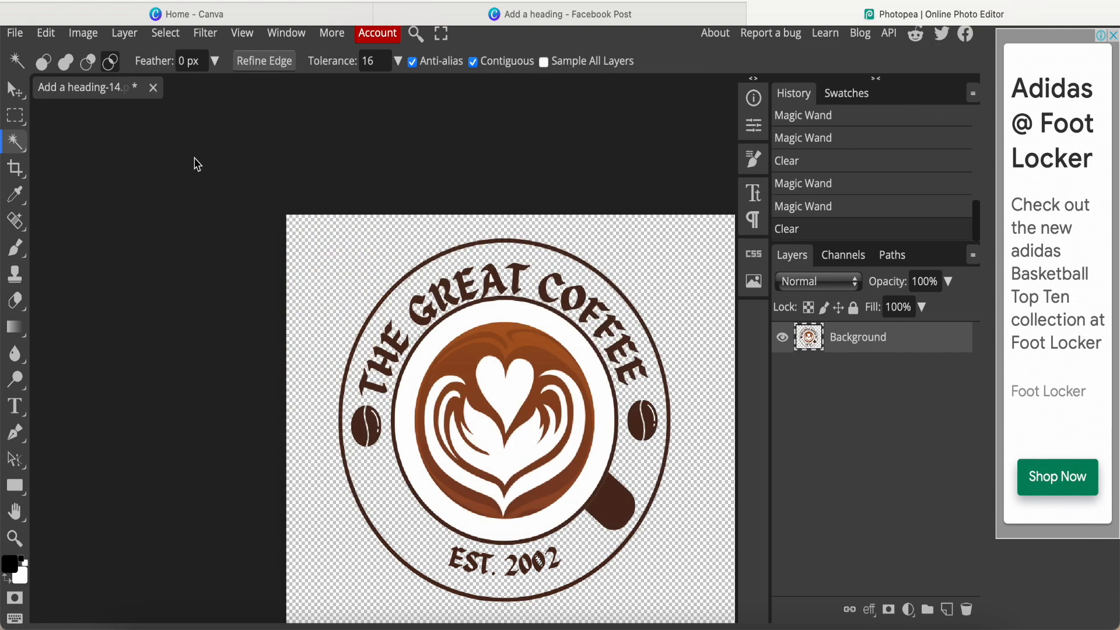
click(155, 87)
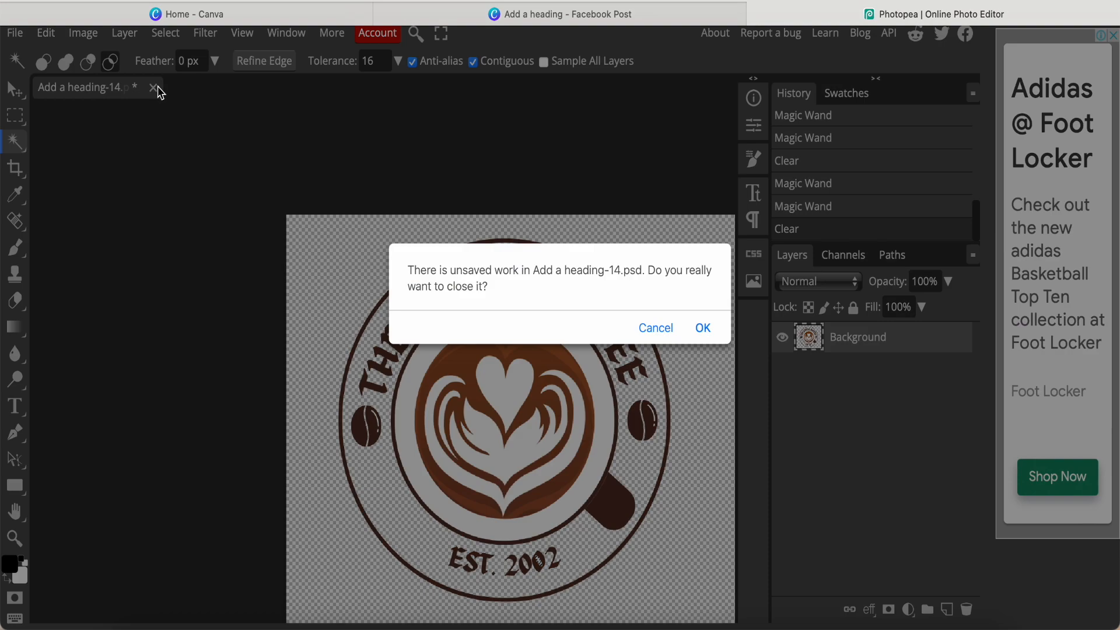
click(702, 329)
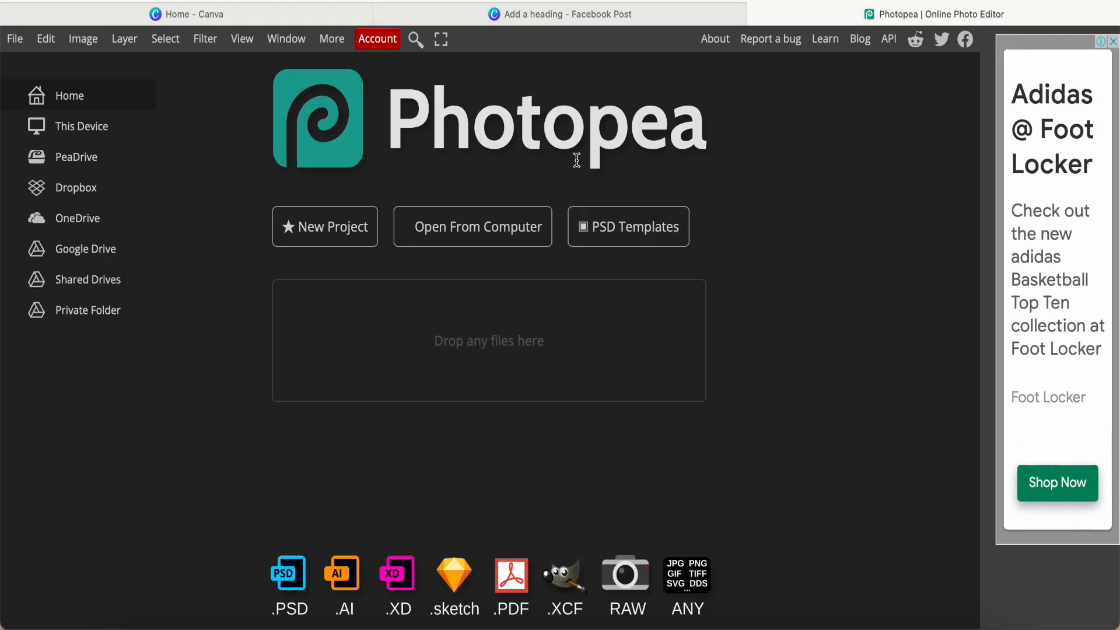
Browse the PSD templates and open the Hanging Wall Sign mockup for editing
click(627, 236)
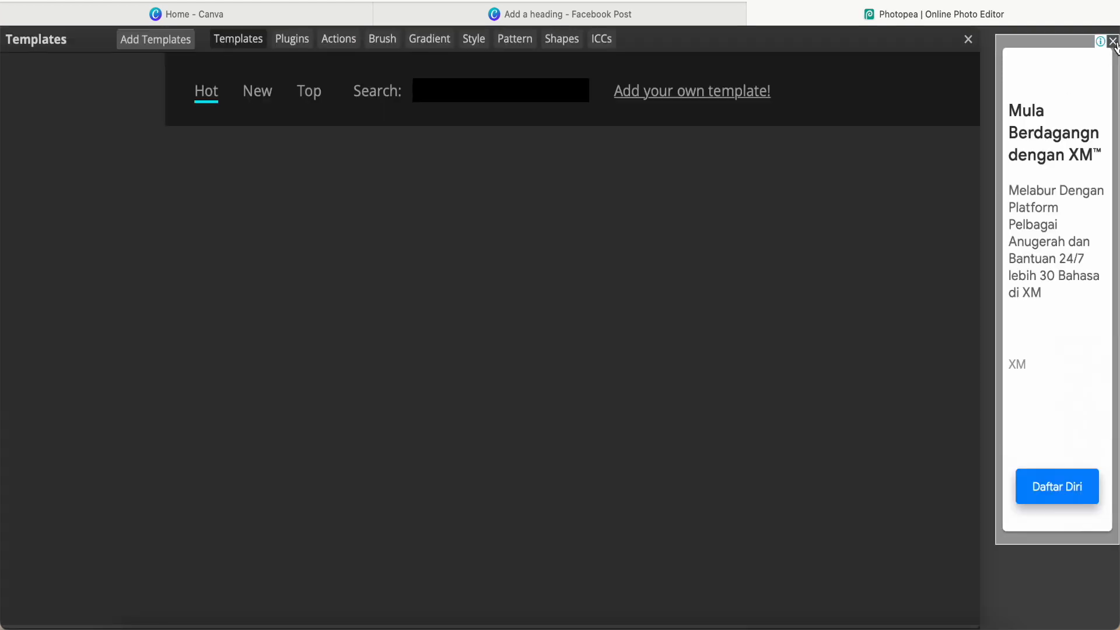
click(1112, 41)
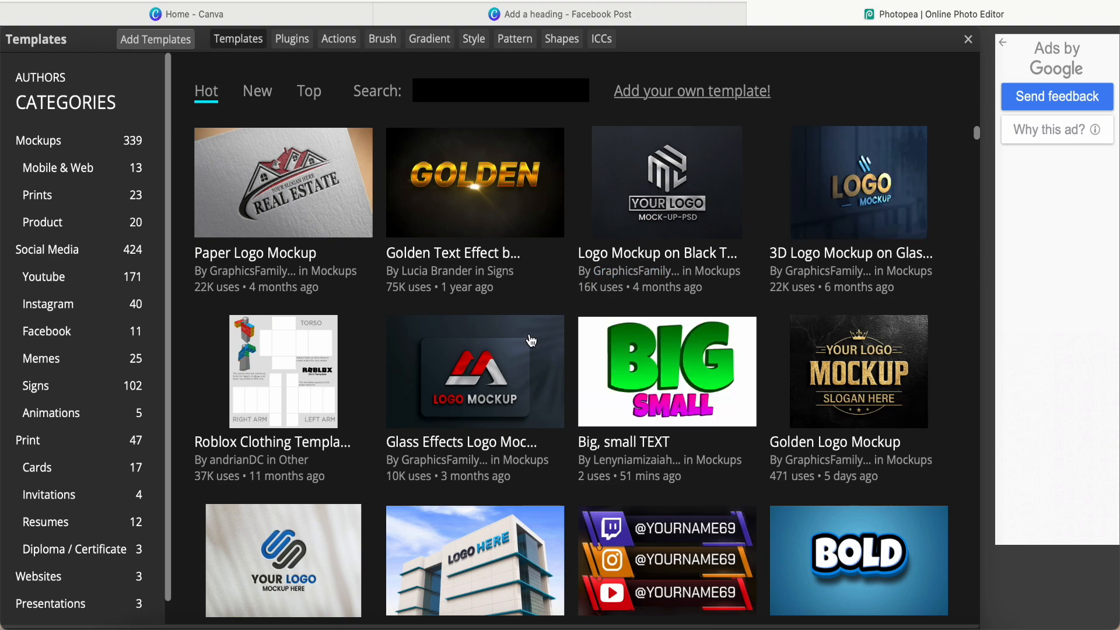
scroll(530, 340, down, 15)
scroll(531, 340, down, 15)
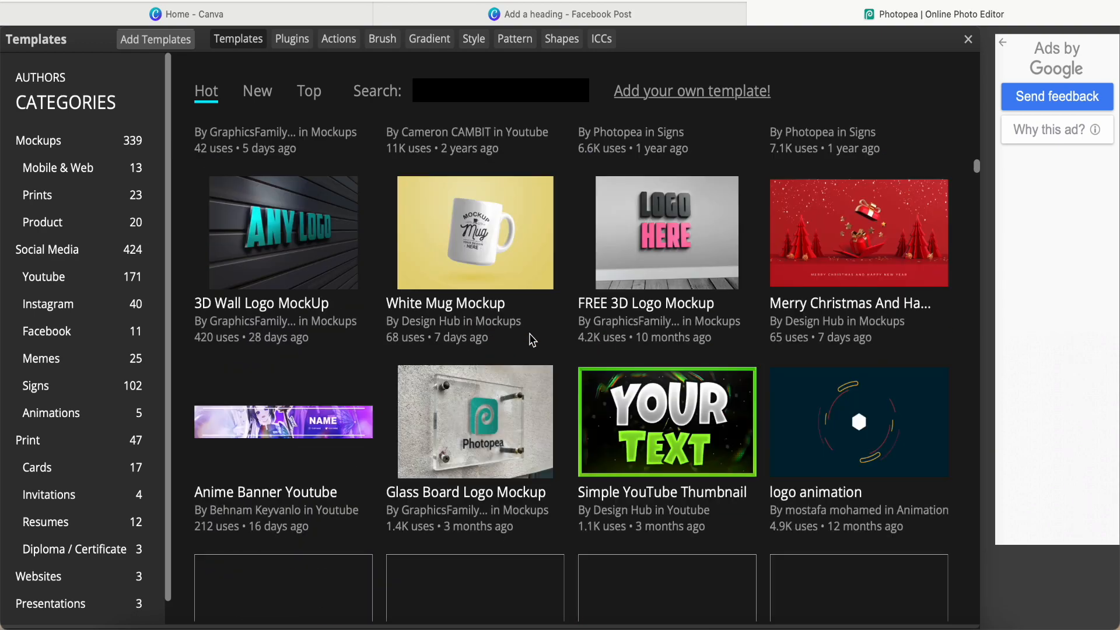
scroll(530, 340, down, 15)
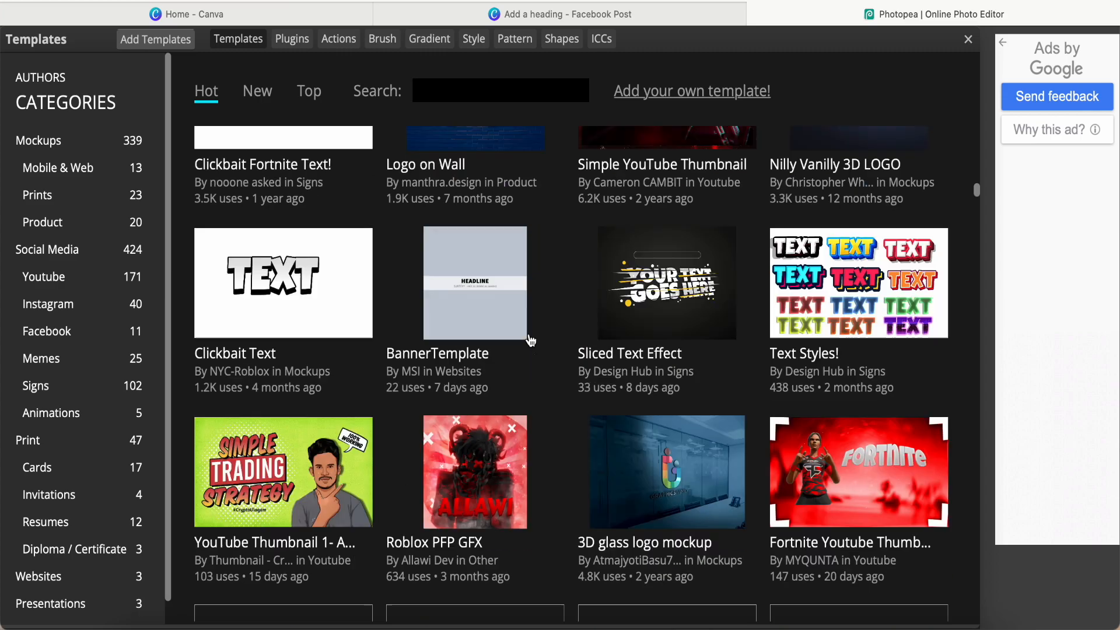
scroll(531, 341, down, 15)
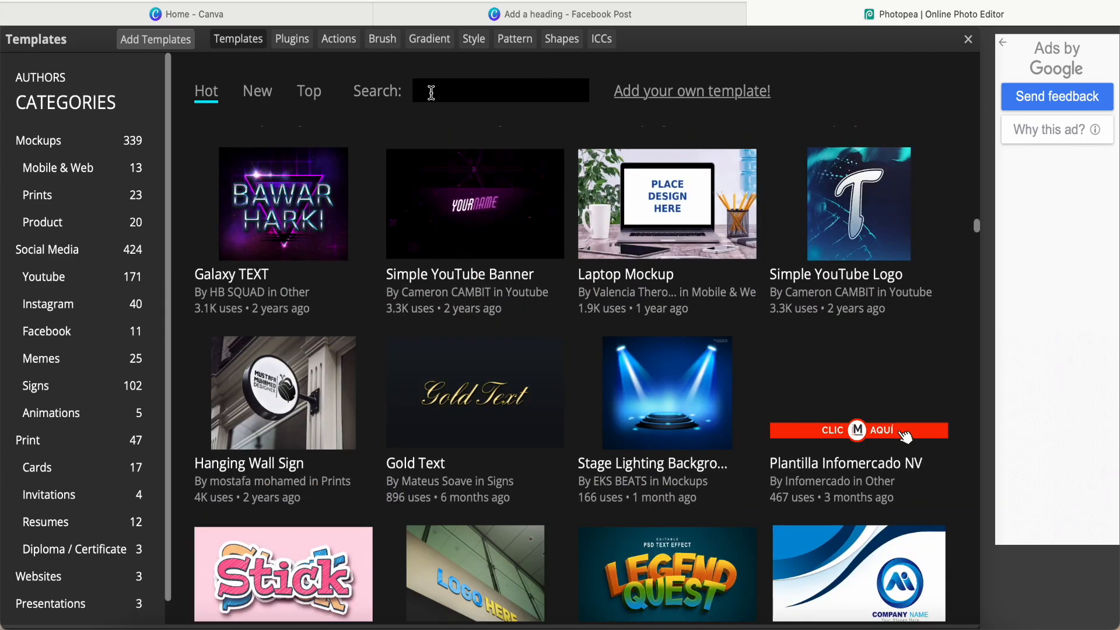
click(283, 389)
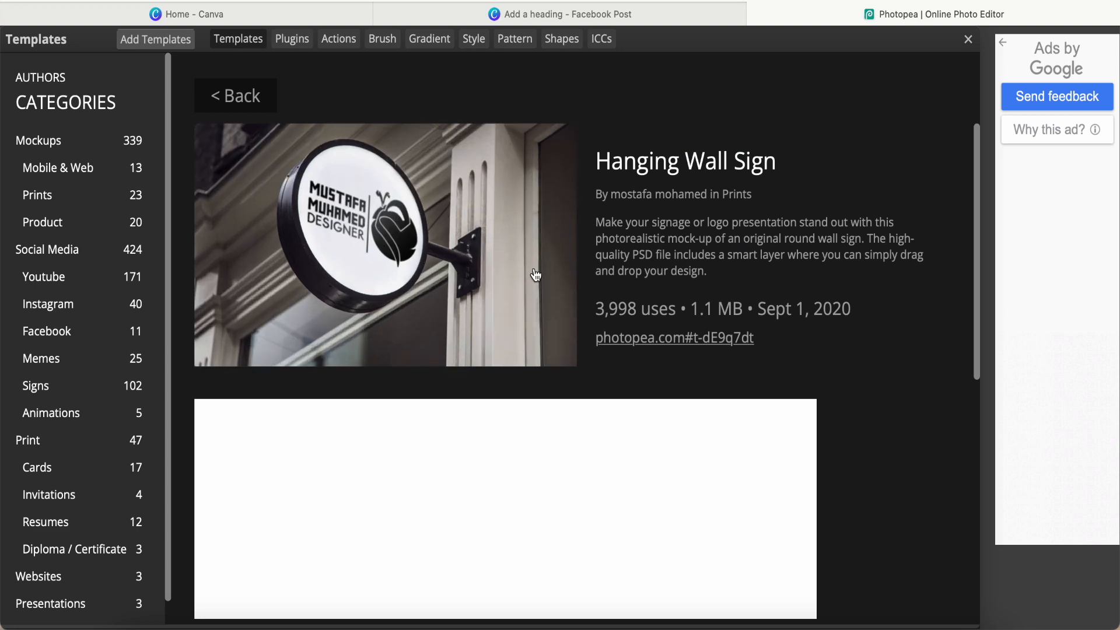
click(640, 341)
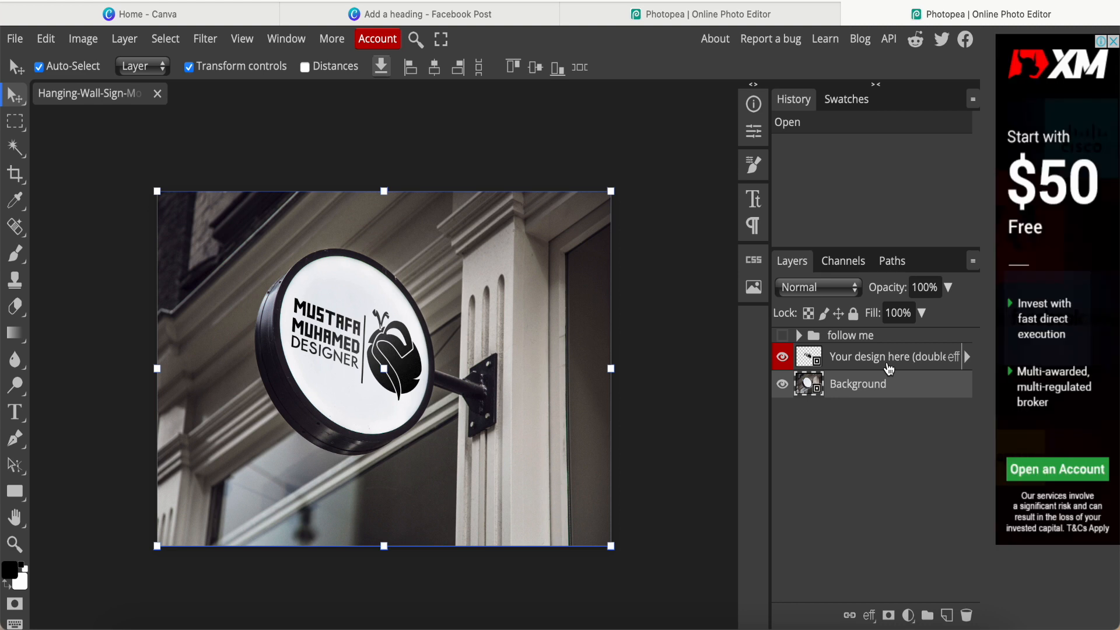
Open the sign's design smart object, hide its existing logo layer and place 12345.png from Downloads
double_click(814, 361)
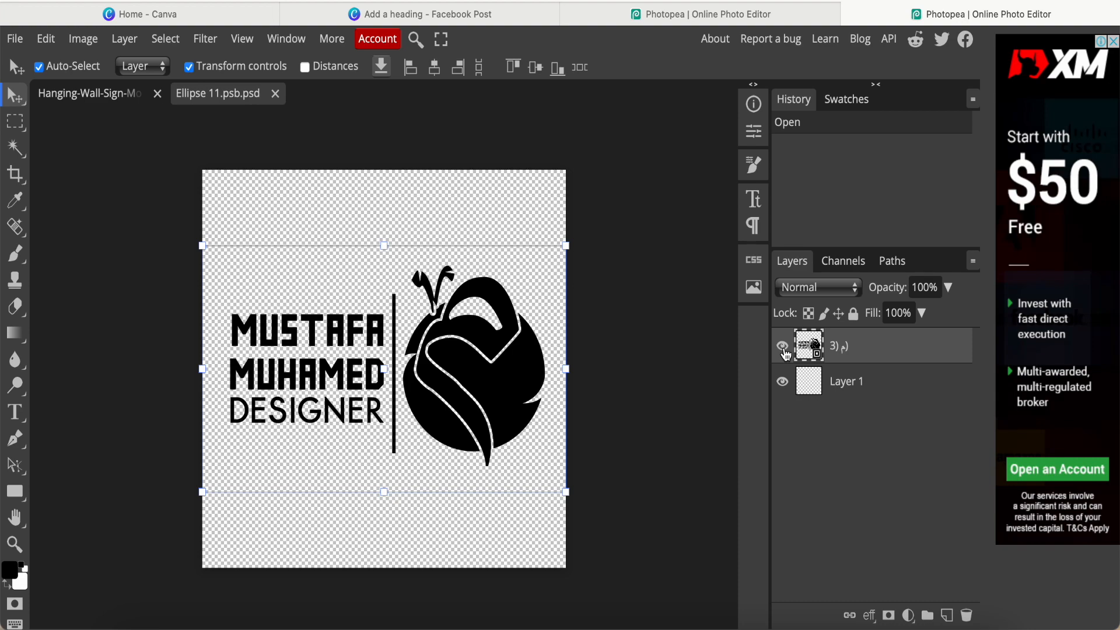
click(783, 348)
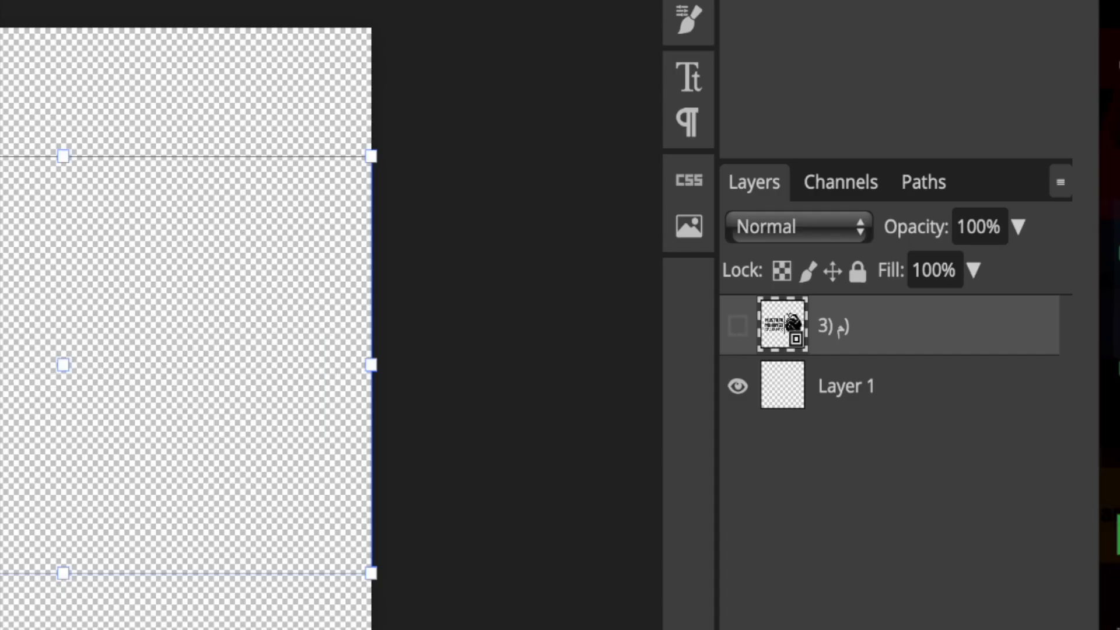
click(14, 39)
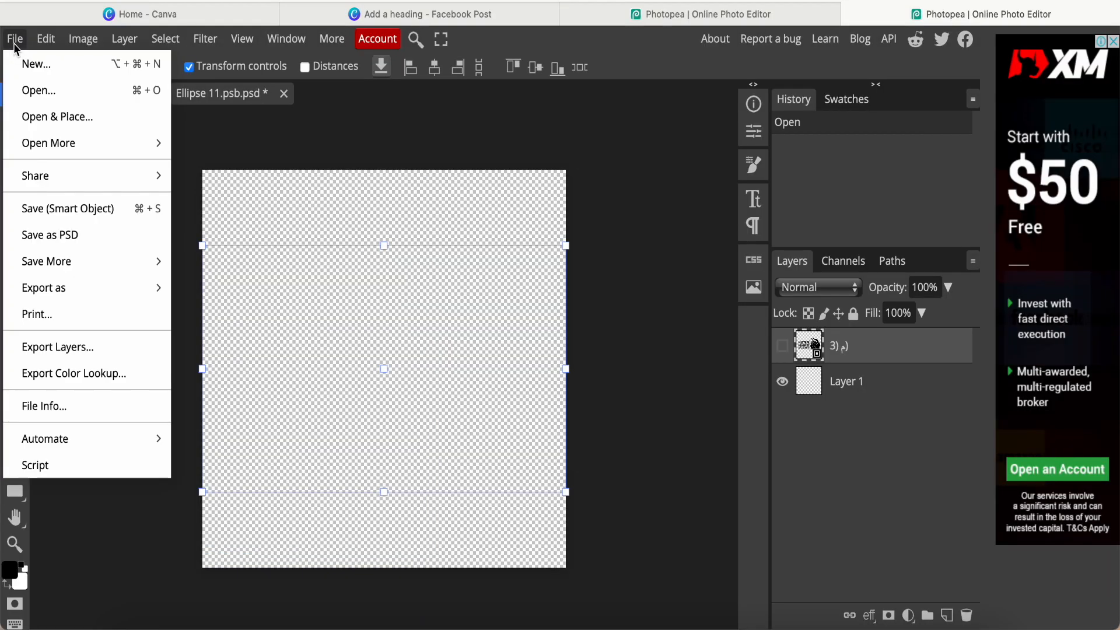
click(87, 123)
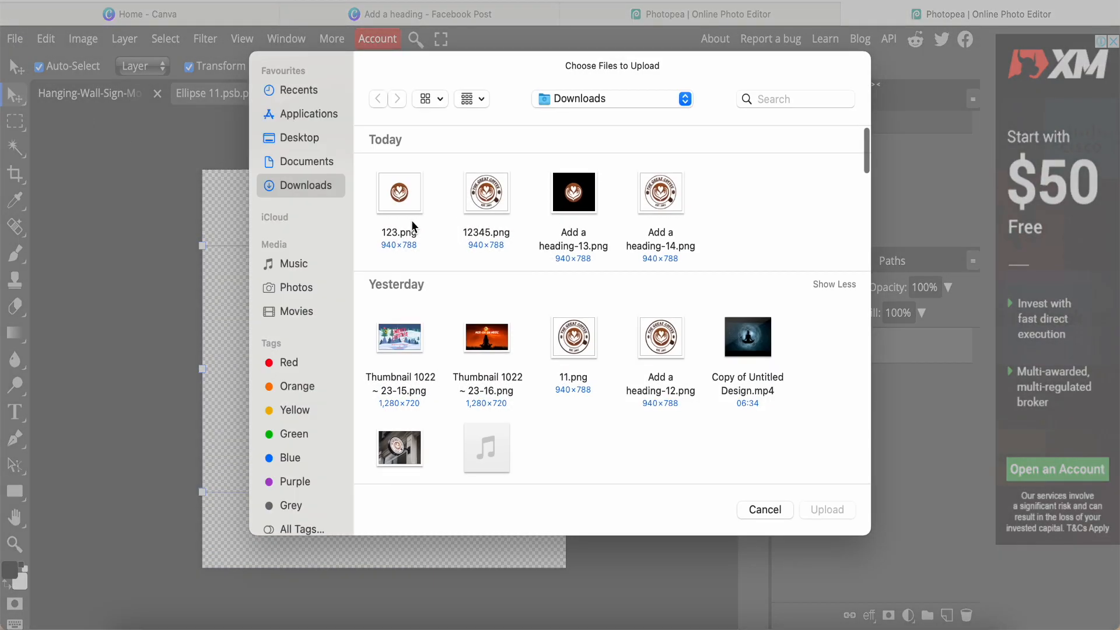
click(489, 212)
click(821, 510)
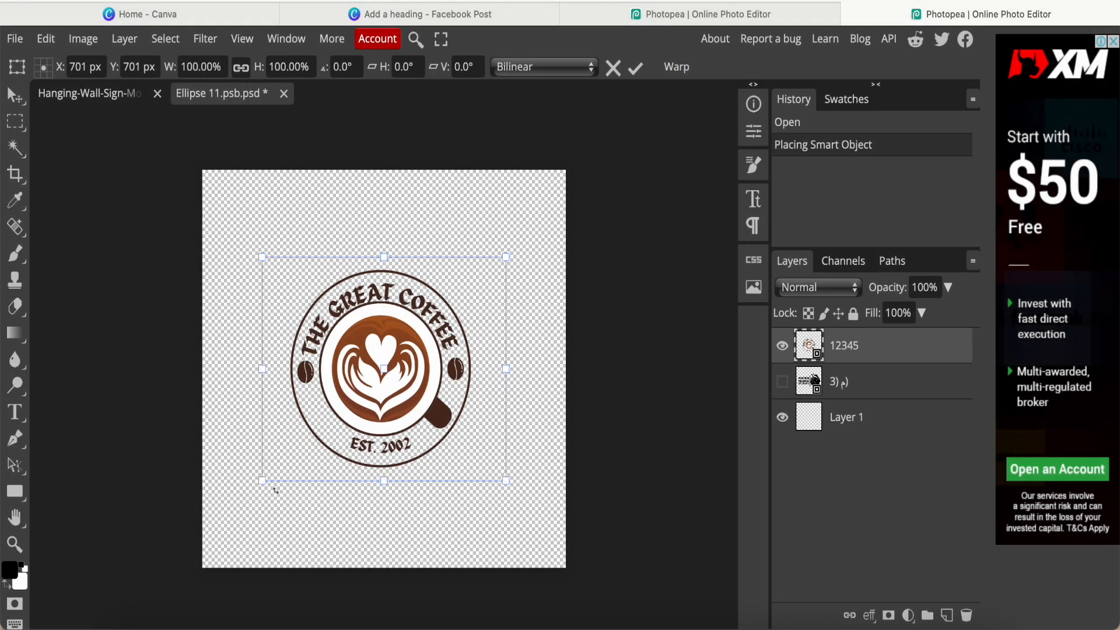
Enlarge the placed coffee logo to about 178.4% so it spans the canvas height, and apply the transform
drag(262, 481, 166, 597)
drag(507, 260, 601, 194)
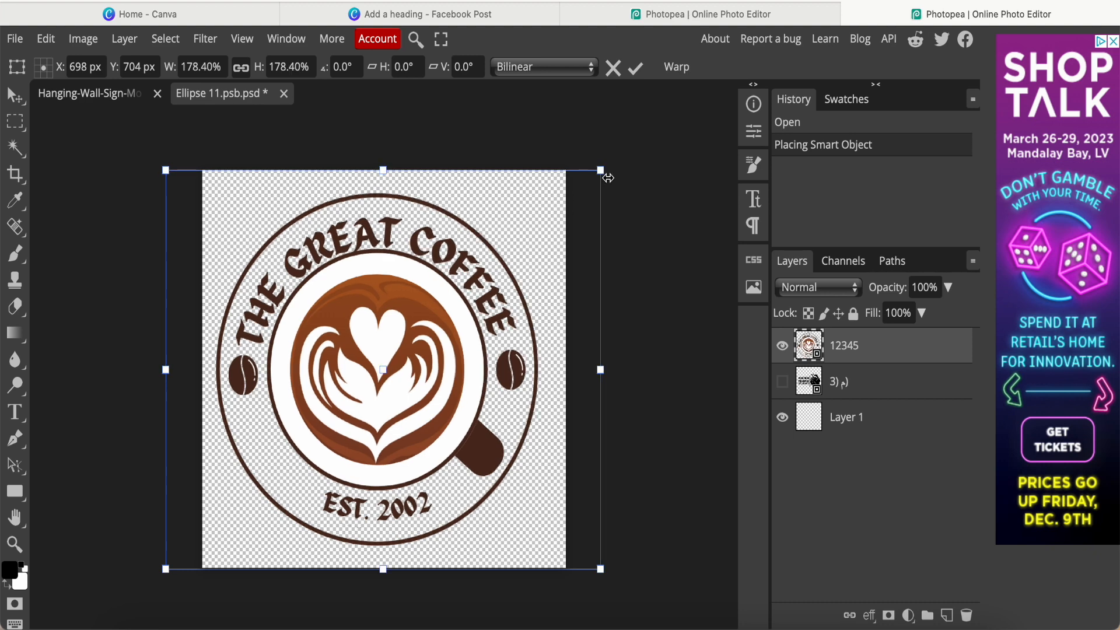
click(636, 70)
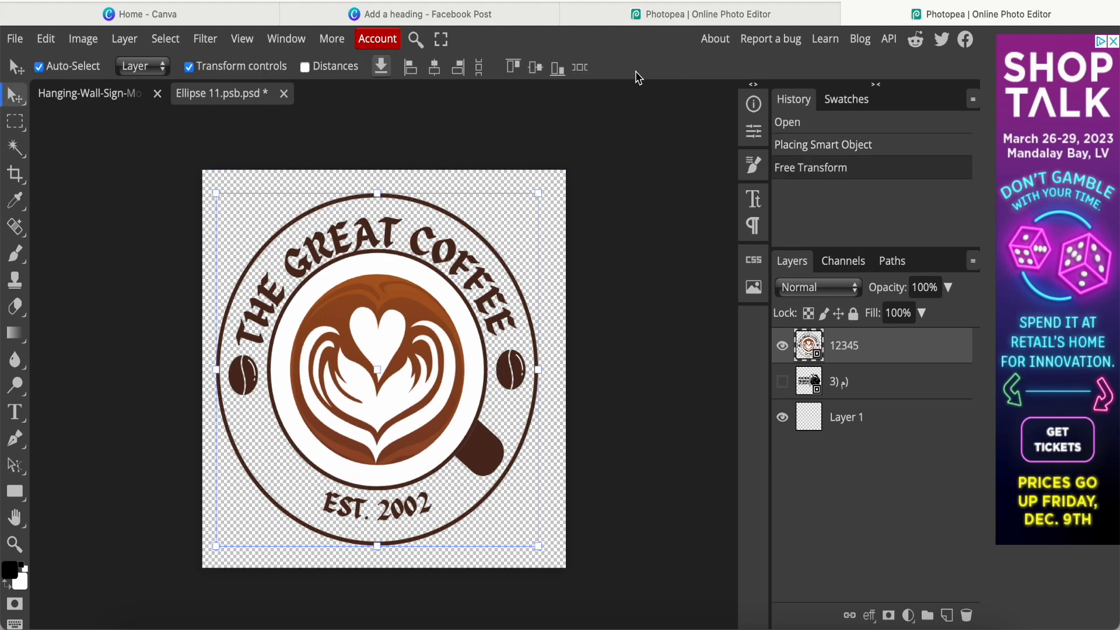
Save the smart object and return to the Hanging Wall Sign document to view the logo on the sign
click(14, 39)
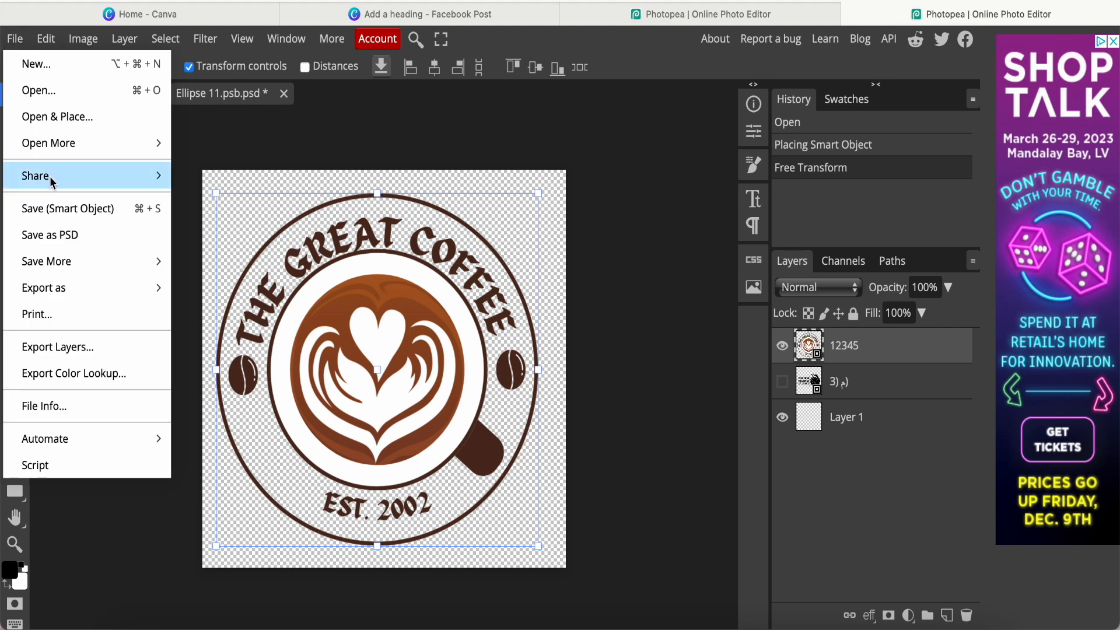
click(94, 204)
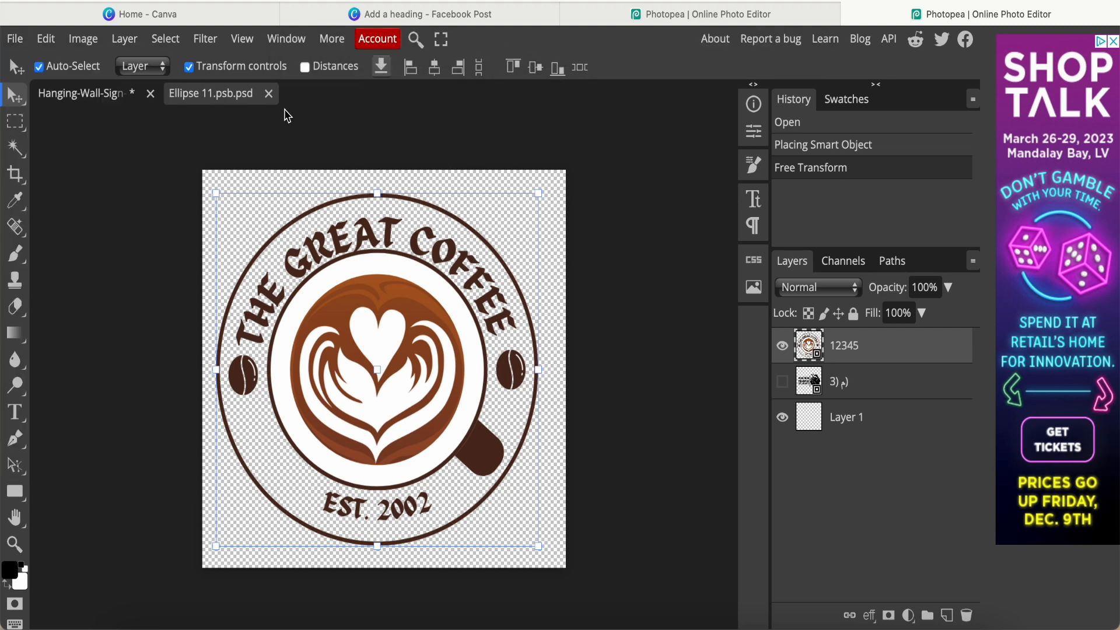
click(86, 101)
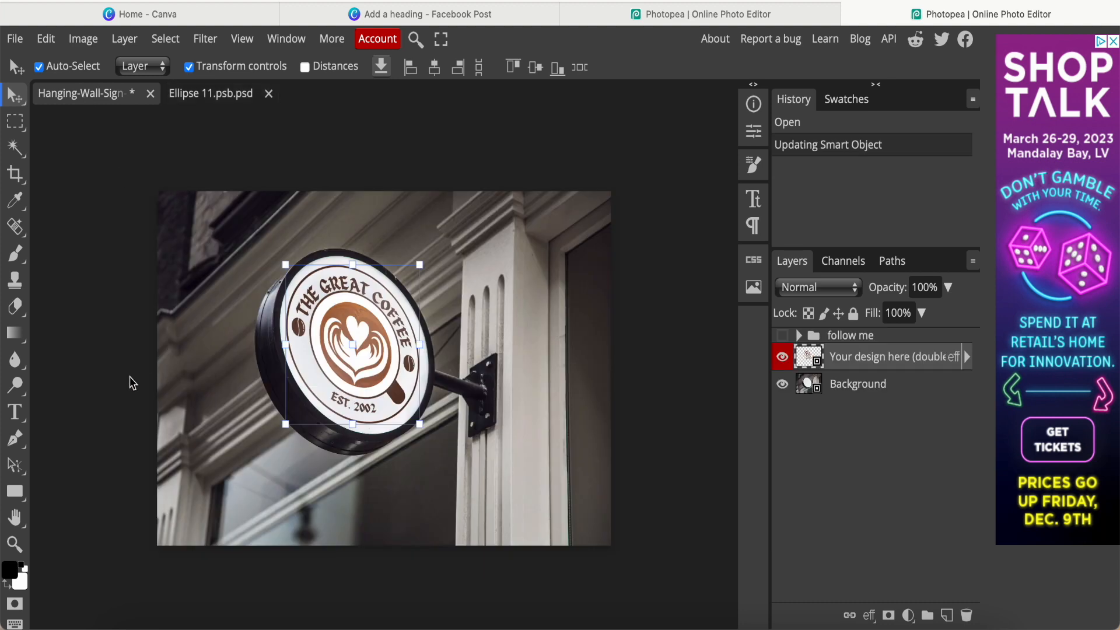
scroll(122, 383, up, 5)
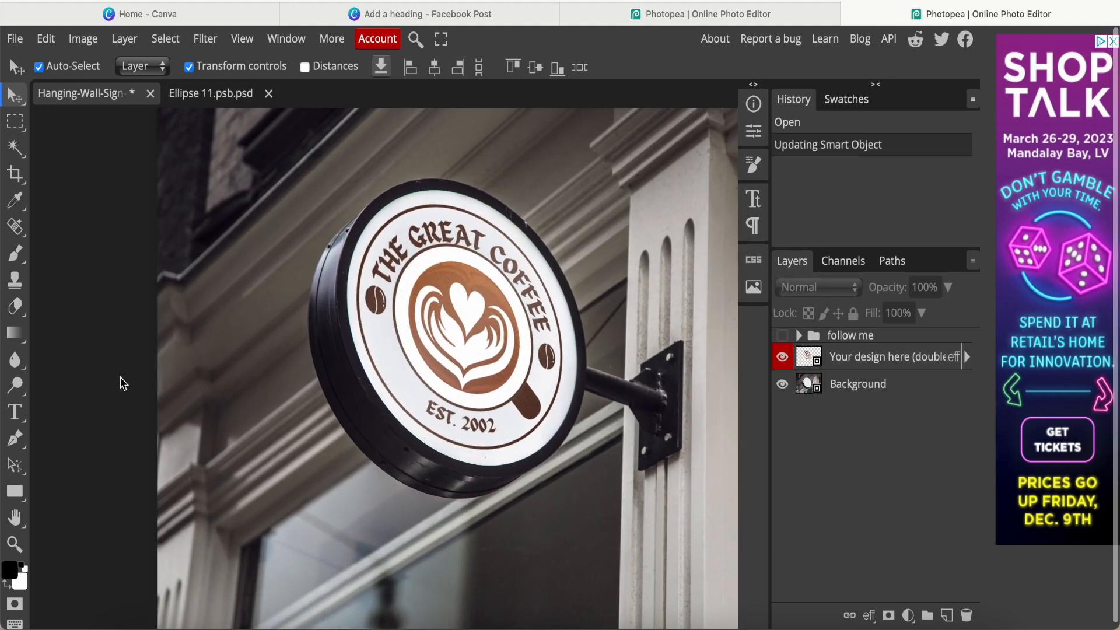